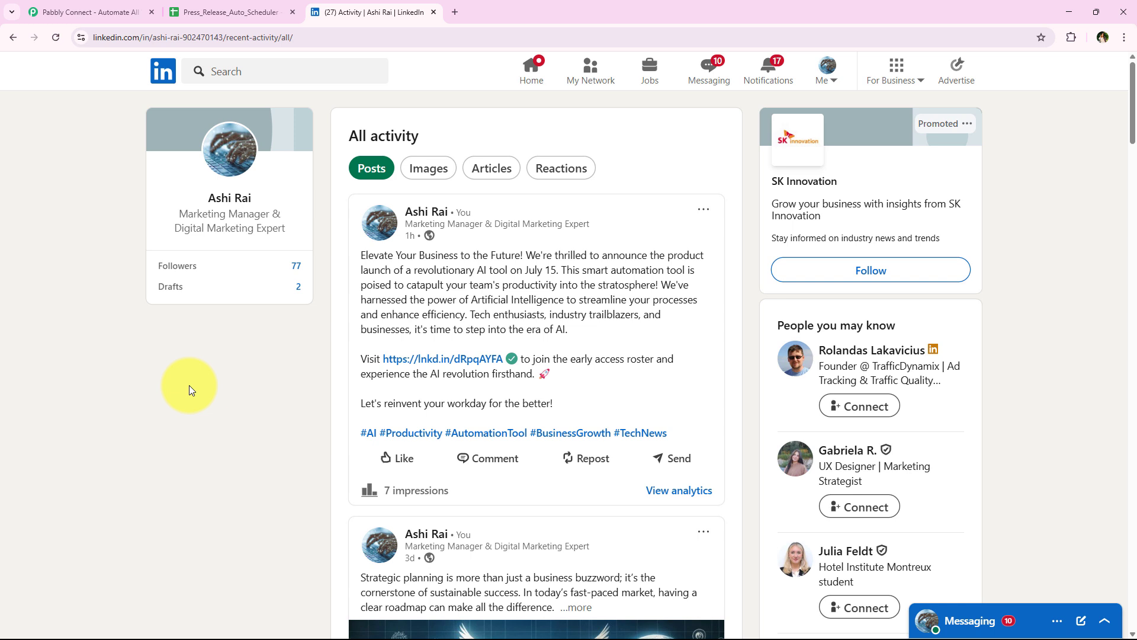
Switch to the Press_Release_Auto_Scheduler sheet and fill row 3 with PR002, Company Milestone, Reached 1 Million Users and Celebrating 1M users with special discounts.
{"action": "left_click", "coordinate": [216, 7]}
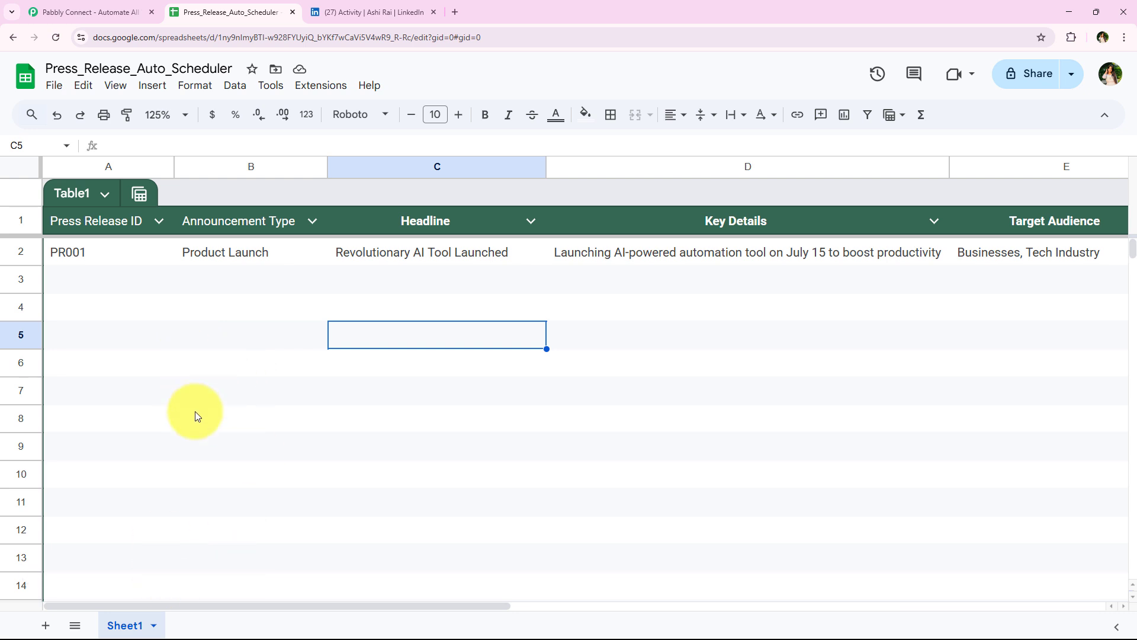
{"action": "mouse_move", "coordinate": [187, 607]}
{"action": "left_mouse_down"}
{"action": "mouse_move", "coordinate": [502, 613]}
{"action": "mouse_move", "coordinate": [183, 622]}
{"action": "left_mouse_up"}
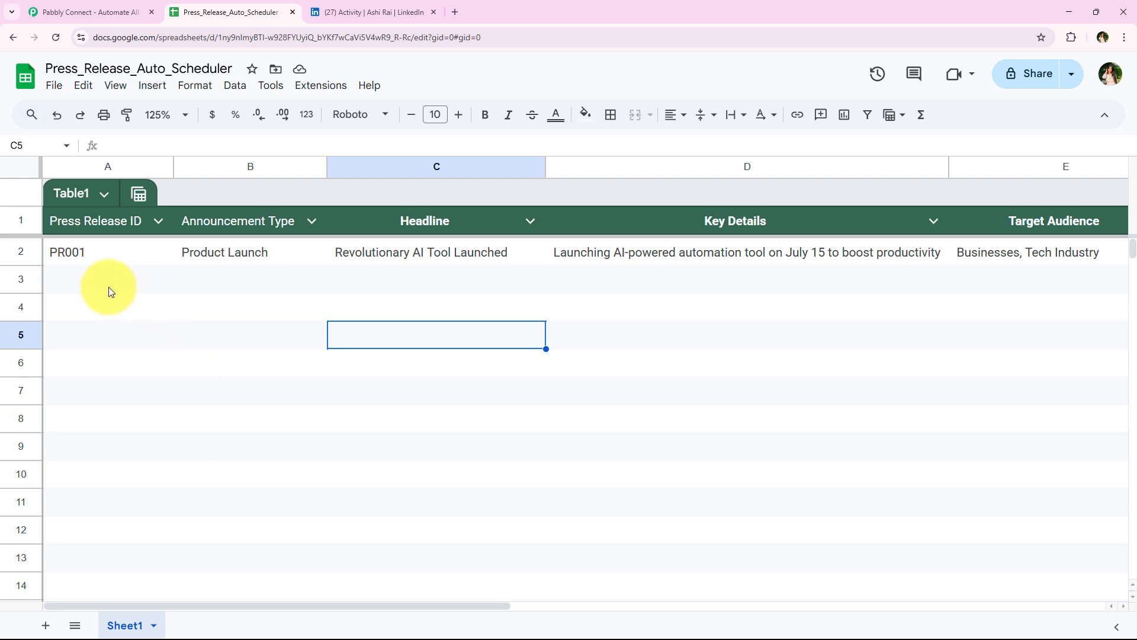
{"action": "mouse_move", "coordinate": [108, 291]}
{"action": "left_mouse_down"}
{"action": "mouse_move", "coordinate": [881, 277]}
{"action": "mouse_move", "coordinate": [1079, 296]}
{"action": "mouse_move", "coordinate": [1132, 288]}
{"action": "mouse_move", "coordinate": [620, 348]}
{"action": "mouse_move", "coordinate": [112, 279]}
{"action": "left_mouse_up"}
{"action": "left_click", "coordinate": [304, 485]}
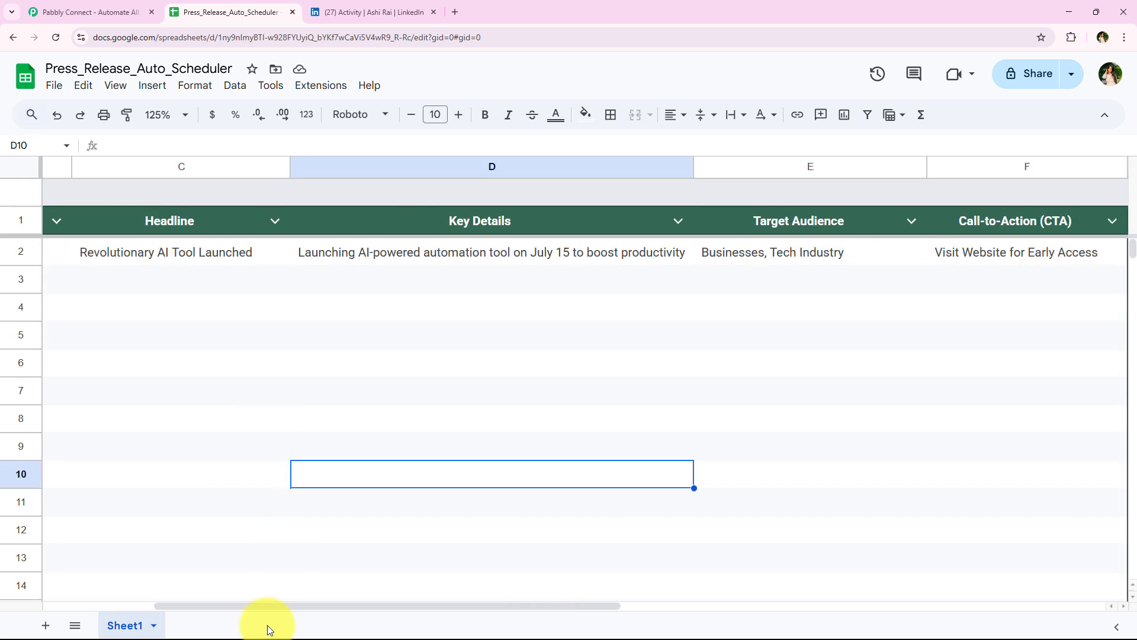
{"action": "left_click_drag", "start_coordinate": [267, 609], "coordinate": [77, 610]}
{"action": "left_click", "coordinate": [117, 285]}
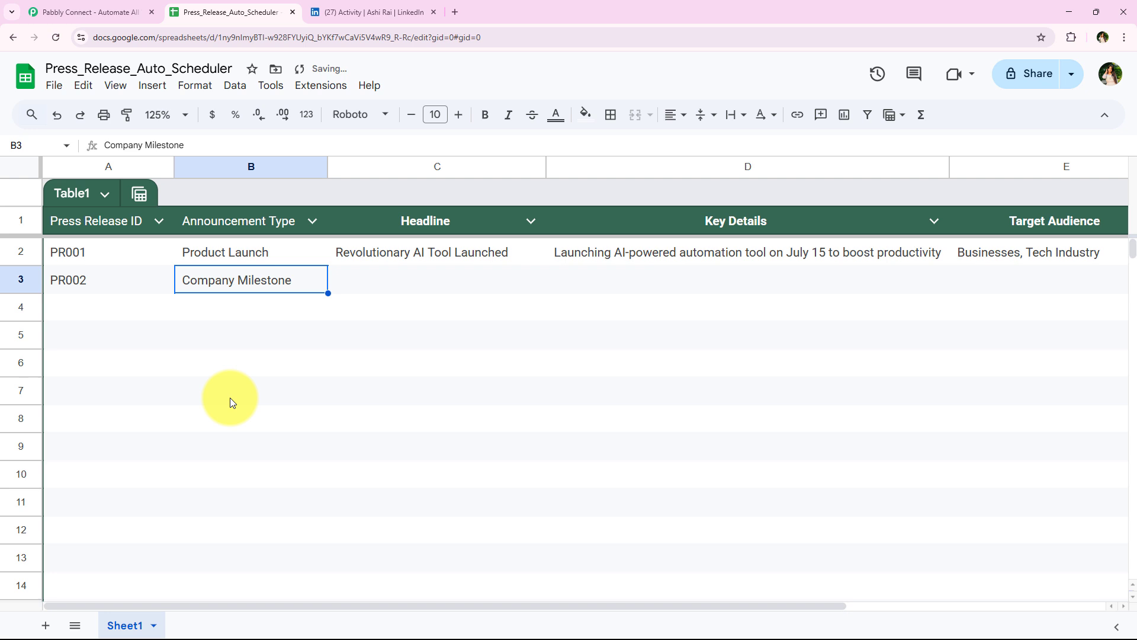
{"action": "key", "text": "Tab"}
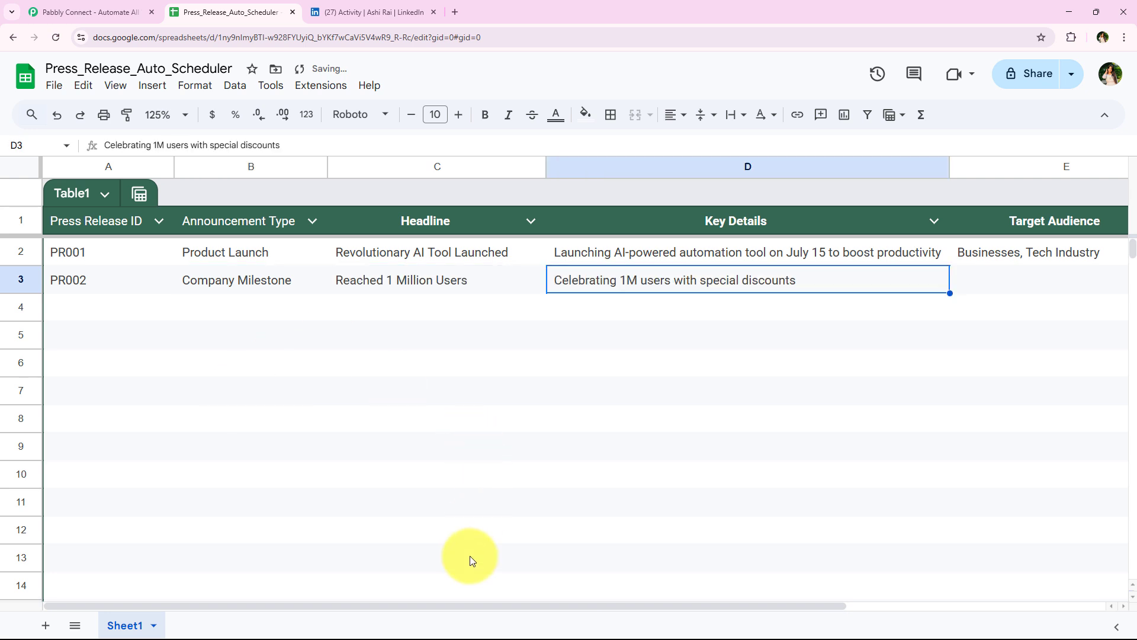
Complete the PR002 row with target audience "Startups, Entrepreneurs" and call-to-action "Sign Up for Exclusive Deals".
{"action": "left_click_drag", "start_coordinate": [489, 606], "coordinate": [845, 592]}
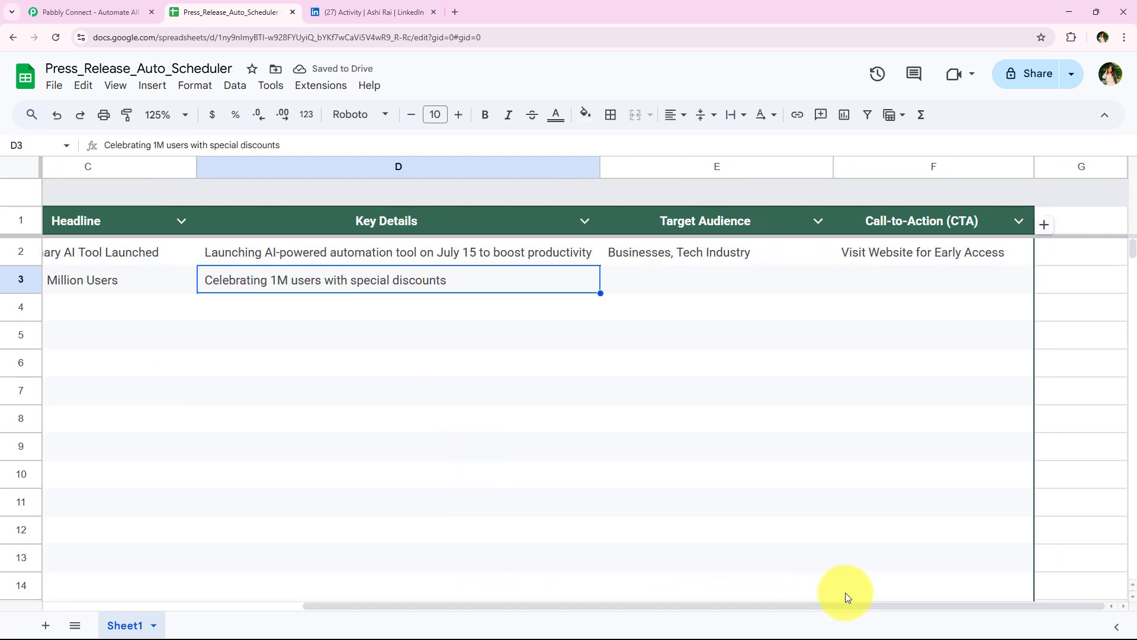
{"action": "key", "text": "ctrl+y"}
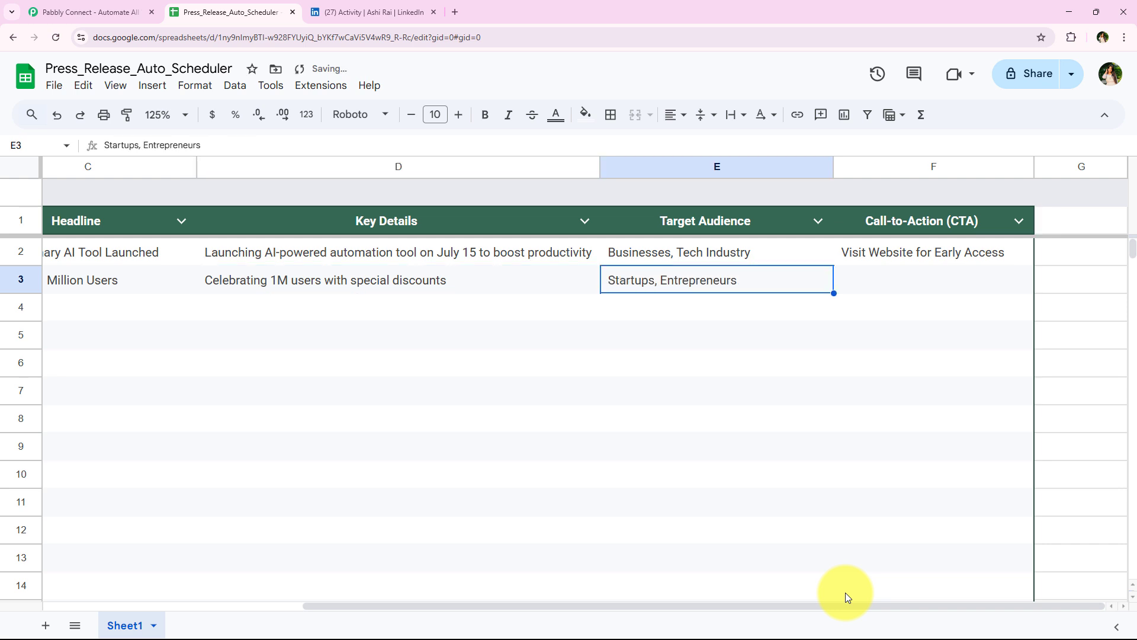
{"action": "key", "text": "ctrl+y"}
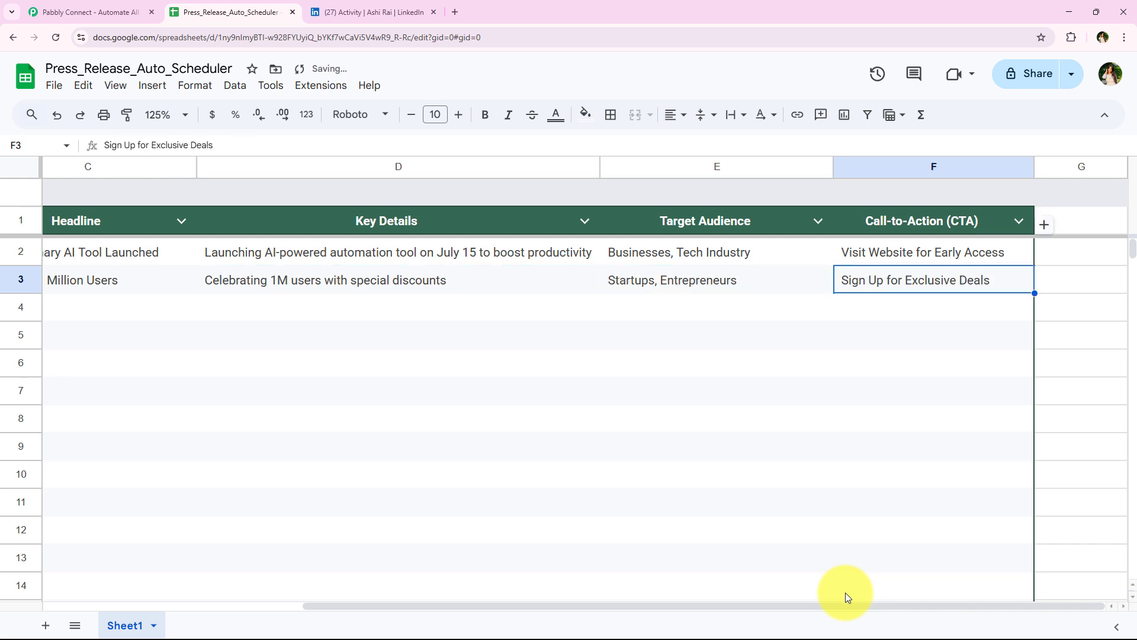
{"action": "key", "text": "Return"}
{"action": "left_click", "coordinate": [859, 299]}
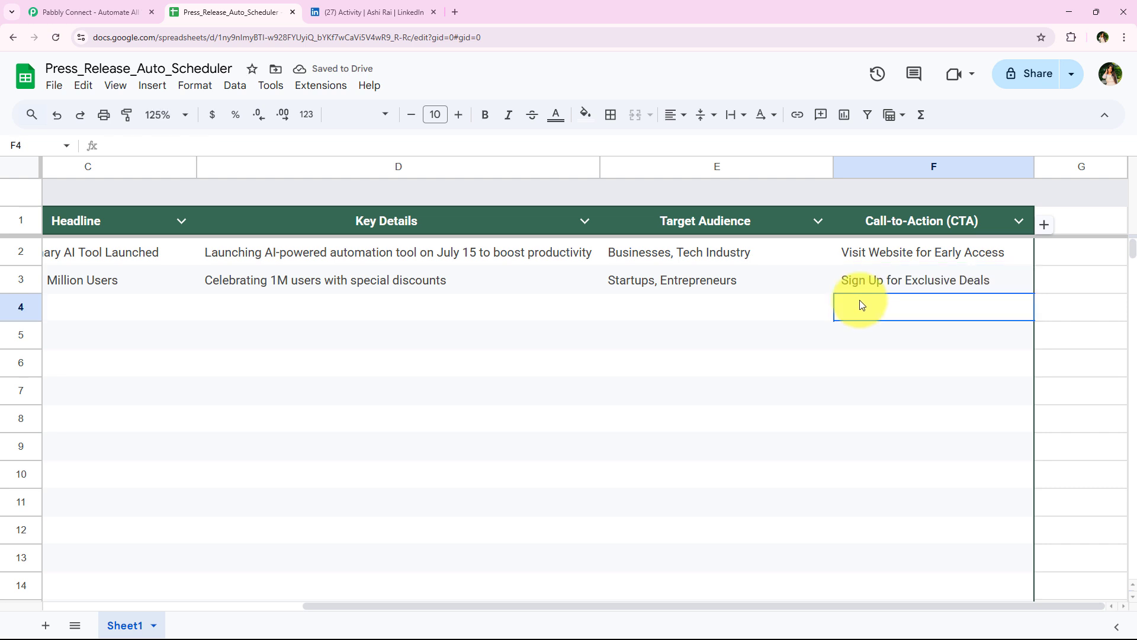
{"action": "left_click_drag", "start_coordinate": [655, 604], "coordinate": [355, 600]}
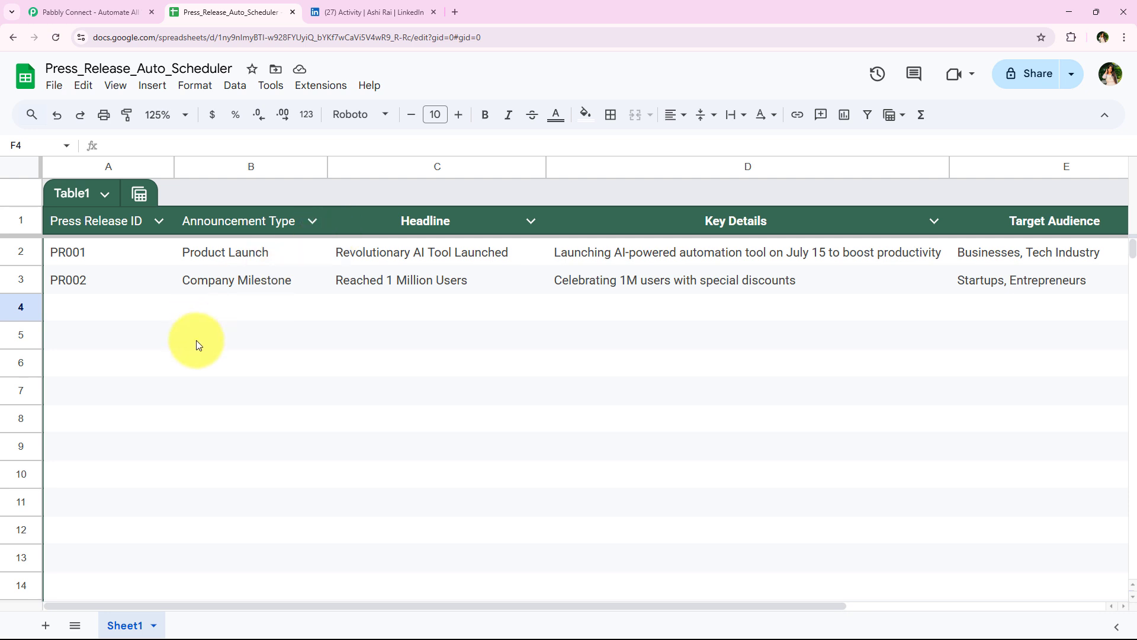
Switch to the LinkedIn activity page, reload it and expand the newest post to read its full text.
{"action": "left_click", "coordinate": [367, 12]}
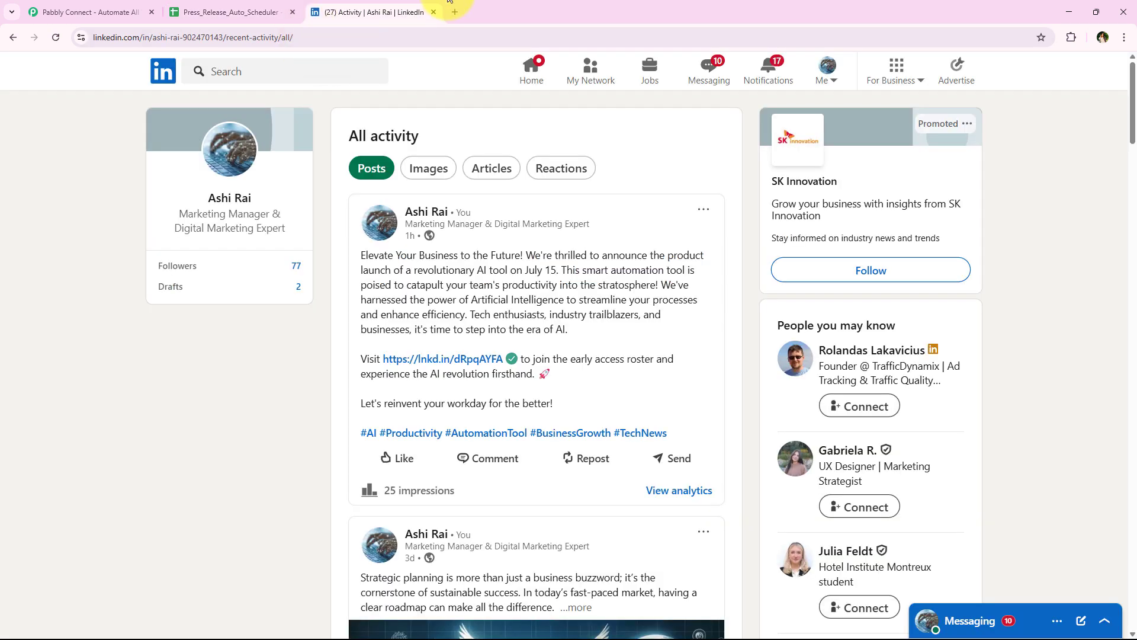
{"action": "left_click", "coordinate": [57, 38]}
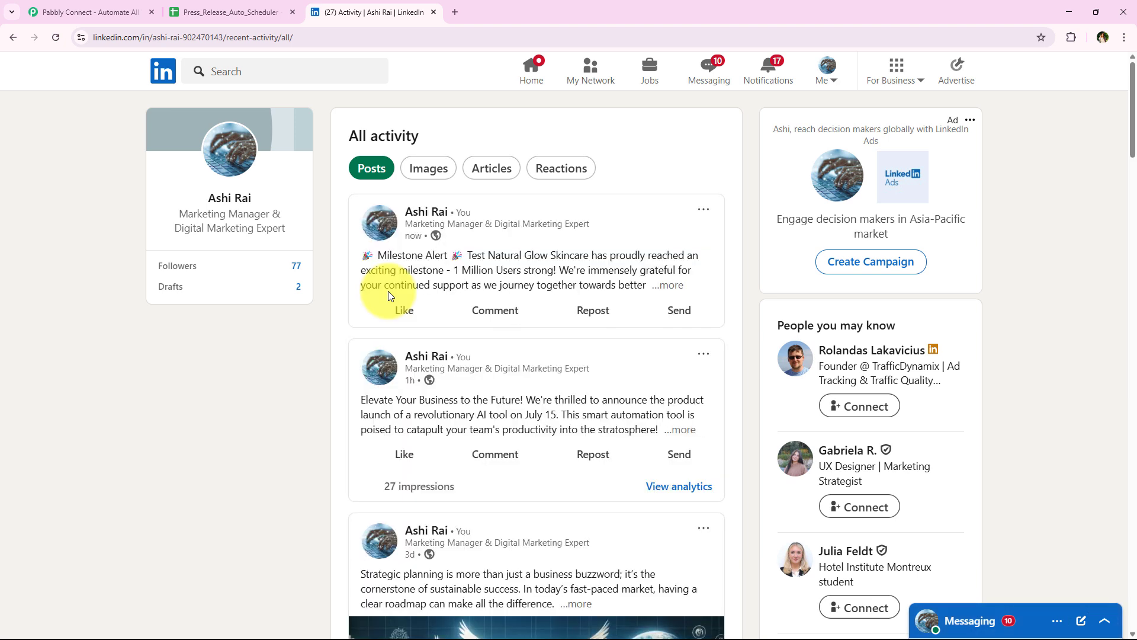
{"action": "left_click", "coordinate": [667, 285]}
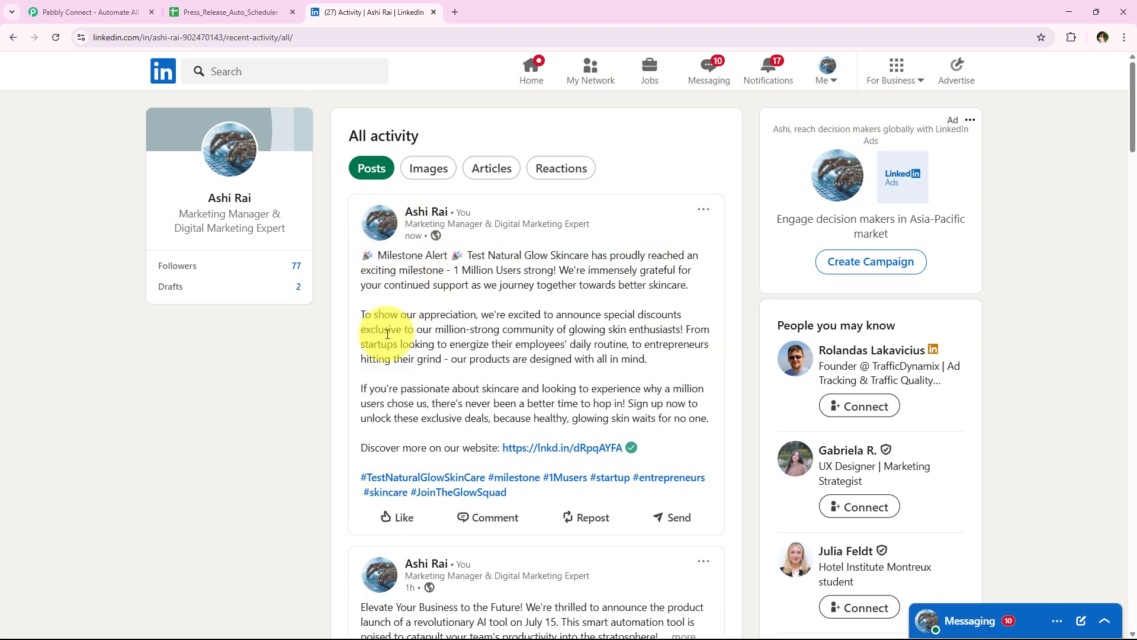
{"action": "left_click_drag", "start_coordinate": [375, 255], "coordinate": [672, 444]}
{"action": "left_click", "coordinate": [497, 254]}
{"action": "left_click", "coordinate": [676, 448]}
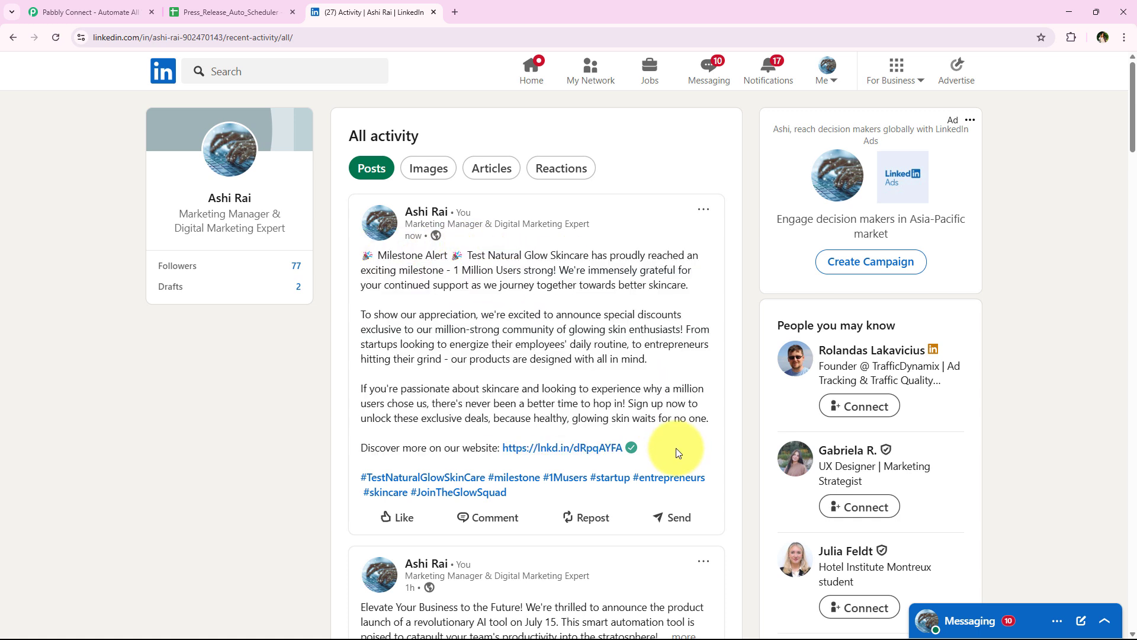
Examine the hashtags of the newest LinkedIn post and compare the post with the PR002 row in the spreadsheet.
{"action": "left_click", "coordinate": [233, 12]}
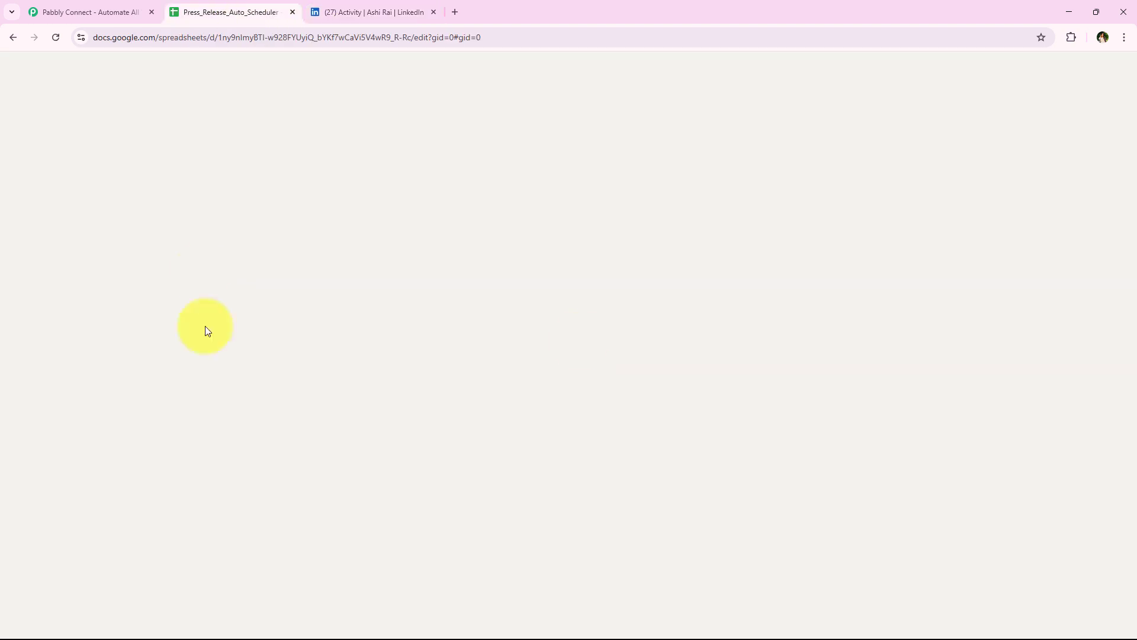
{"action": "left_click", "coordinate": [405, 10]}
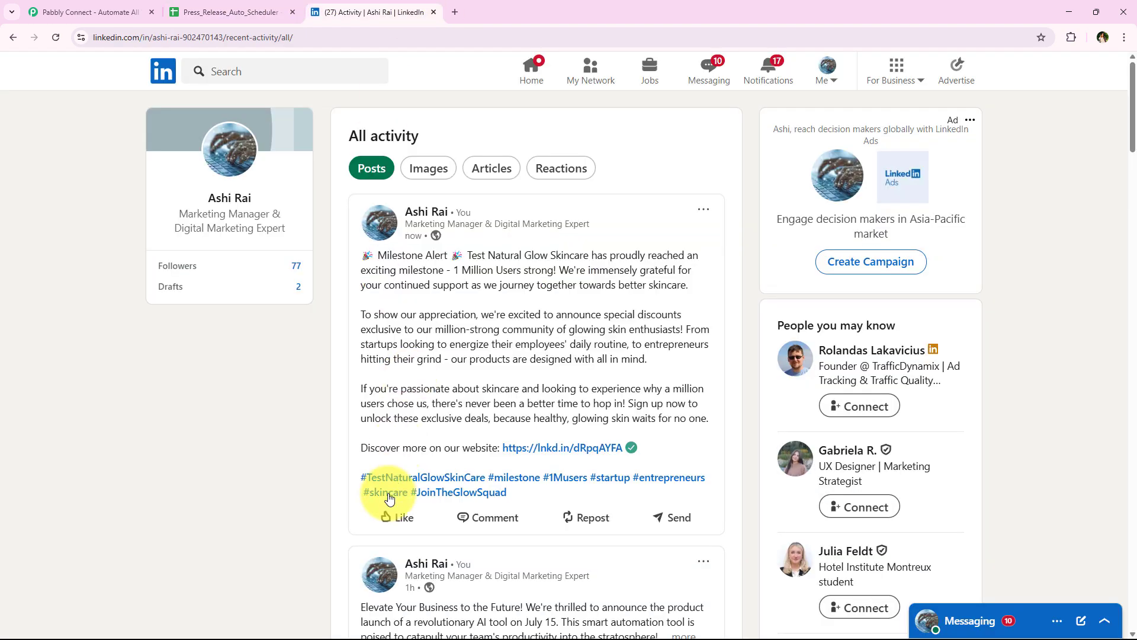
{"action": "left_click_drag", "start_coordinate": [588, 492], "coordinate": [343, 471]}
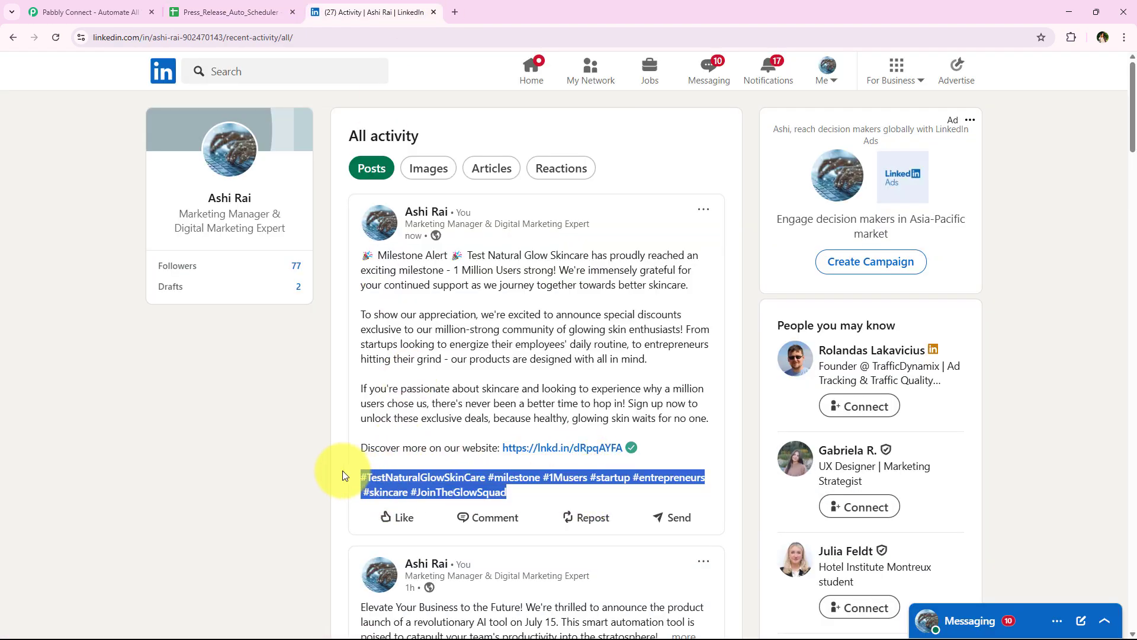
{"action": "left_click", "coordinate": [371, 439]}
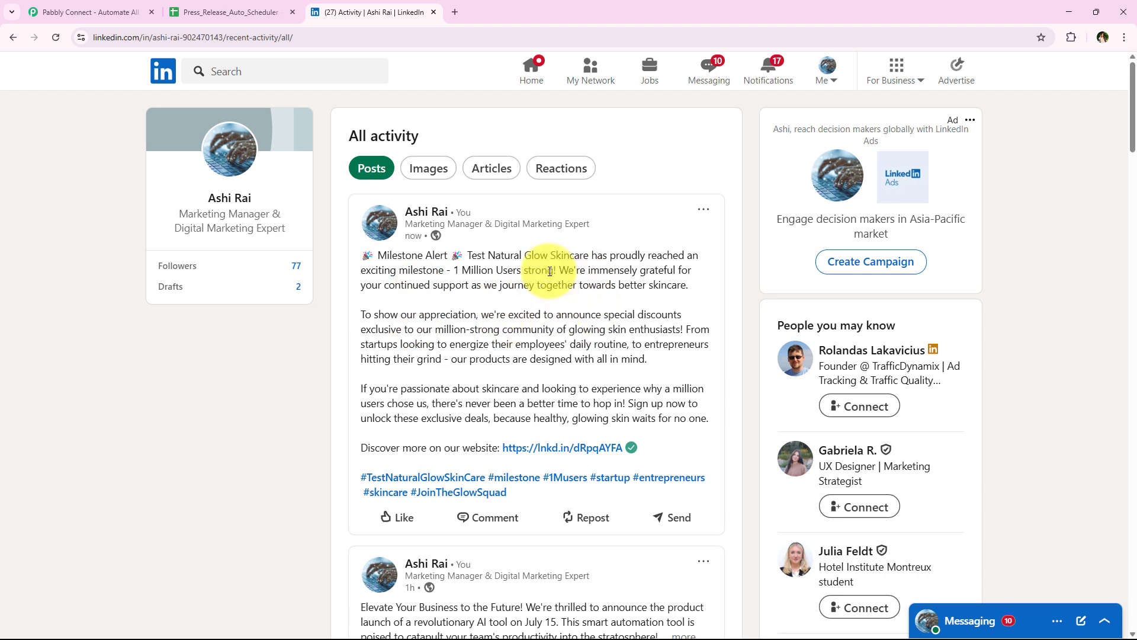
{"action": "left_click", "coordinate": [292, 7]}
{"action": "left_click_drag", "start_coordinate": [108, 279], "coordinate": [1019, 281]}
{"action": "left_click", "coordinate": [763, 471]}
{"action": "key", "text": "ctrl+Tab"}
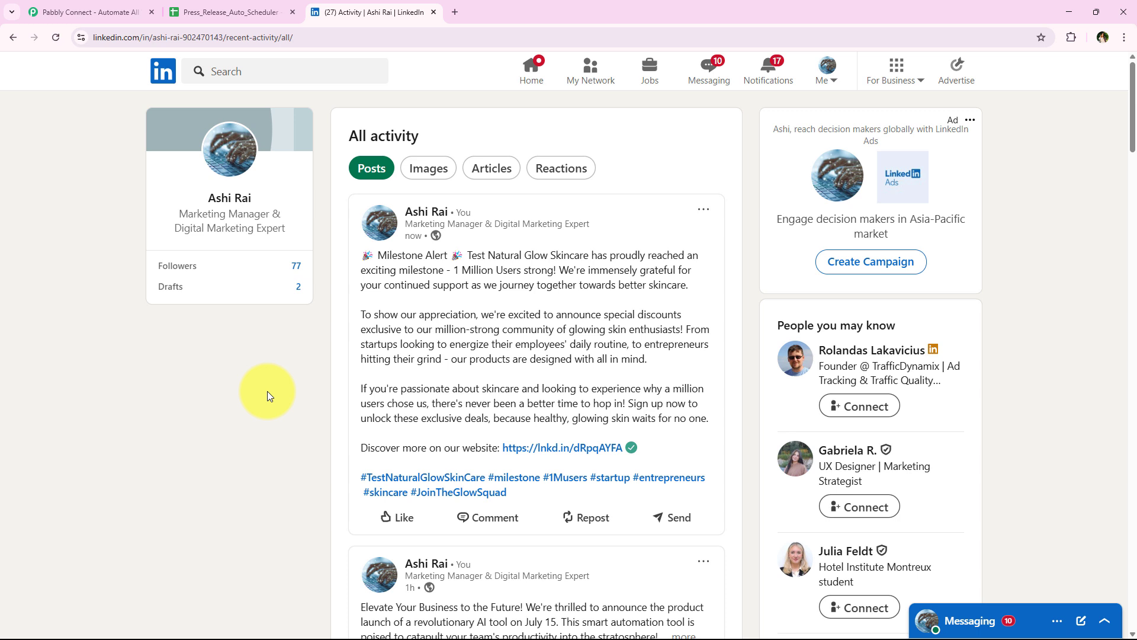
Switch to the Pabbly Connect website, dismiss the lifetime offer popup and go to the account sign-in.
{"action": "left_click", "coordinate": [118, 12]}
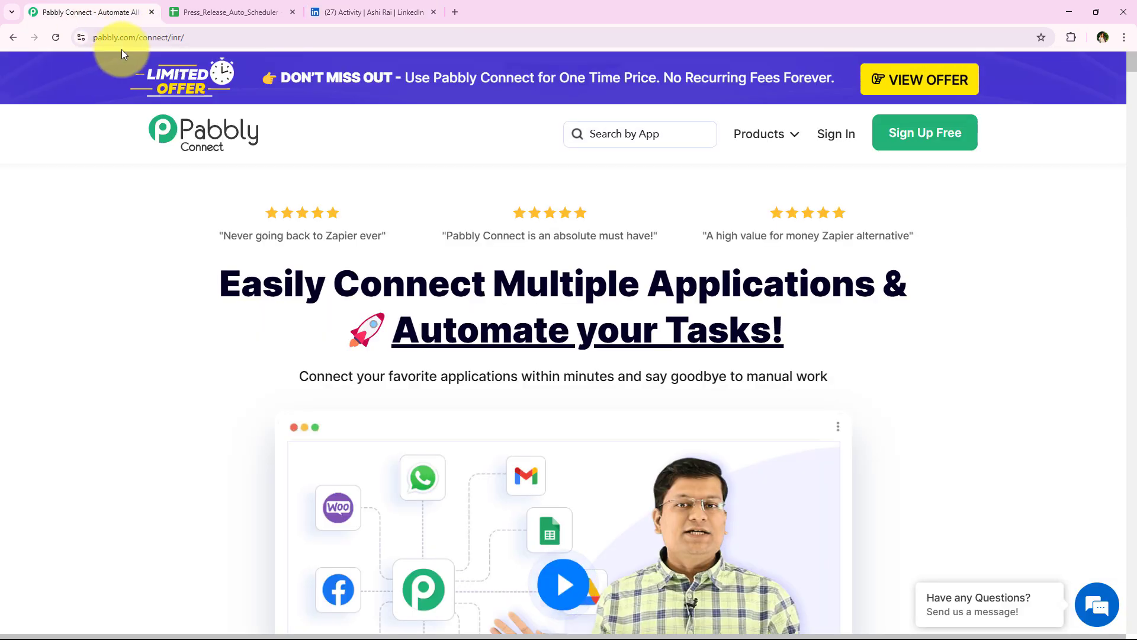
{"action": "left_click", "coordinate": [139, 37]}
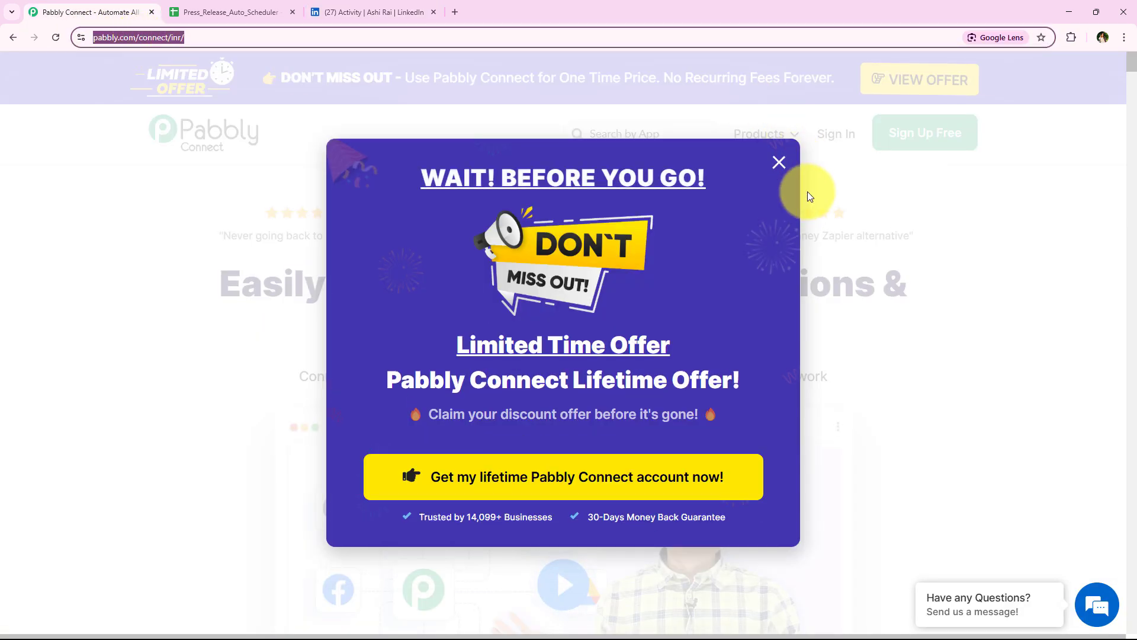
{"action": "left_click", "coordinate": [779, 162]}
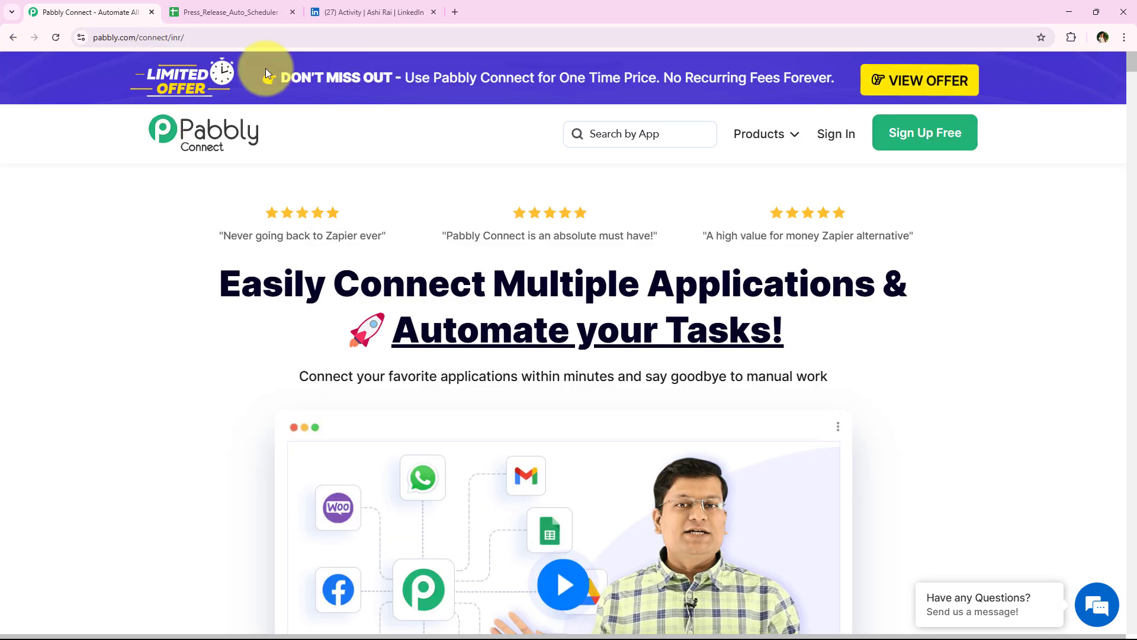
{"action": "left_click", "coordinate": [247, 37]}
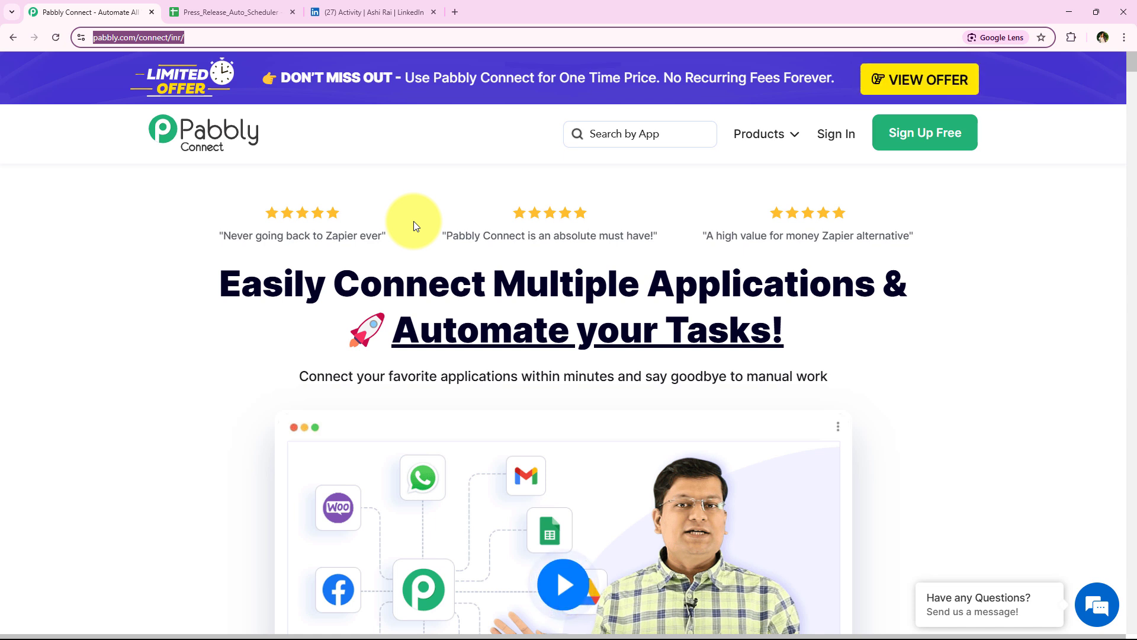
{"action": "left_click", "coordinate": [832, 132]}
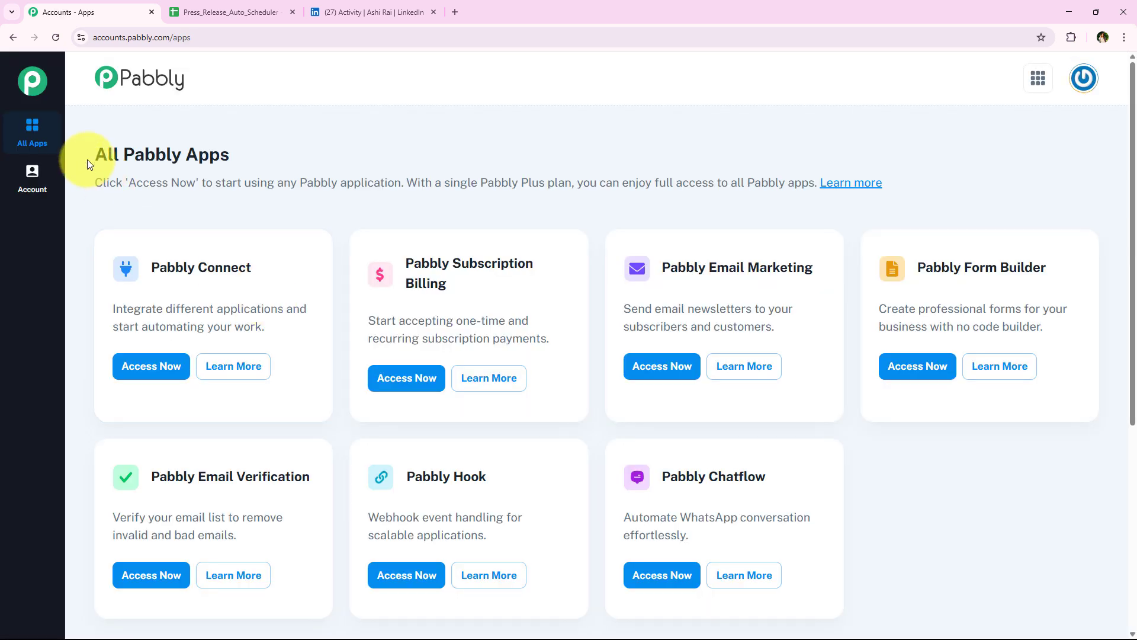
Review the available Pabbly apps and access Pabbly Connect to reach its dashboard.
{"action": "left_click_drag", "start_coordinate": [87, 159], "coordinate": [247, 161]}
{"action": "scroll", "coordinate": [339, 450], "scroll_direction": "down", "scroll_amount": 1}
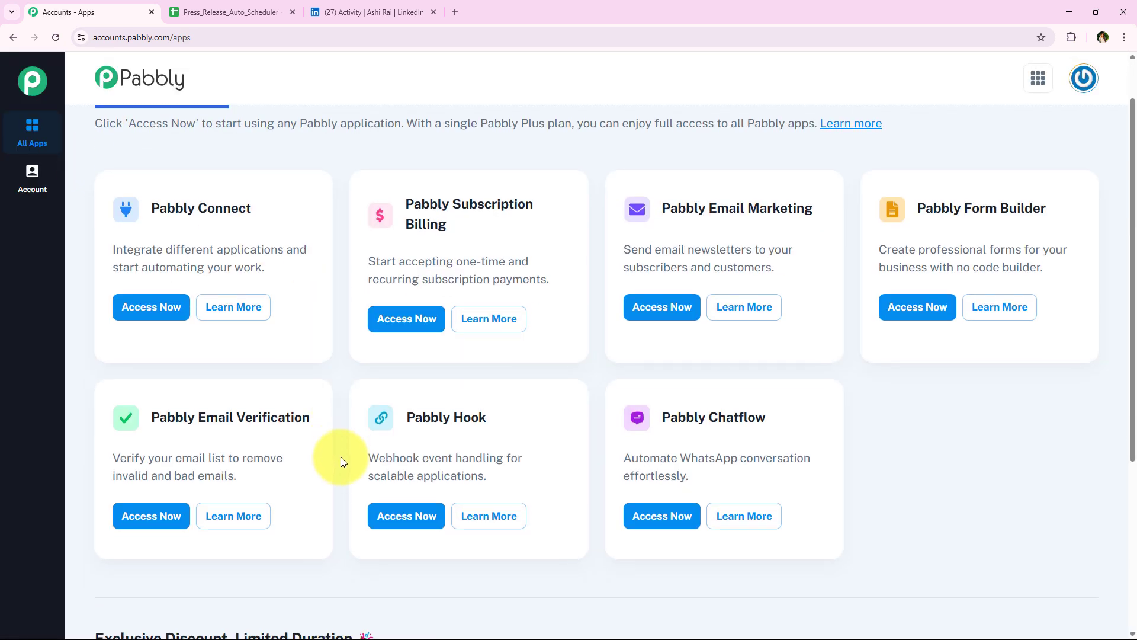
{"action": "scroll", "coordinate": [342, 459], "scroll_direction": "up", "scroll_amount": 1}
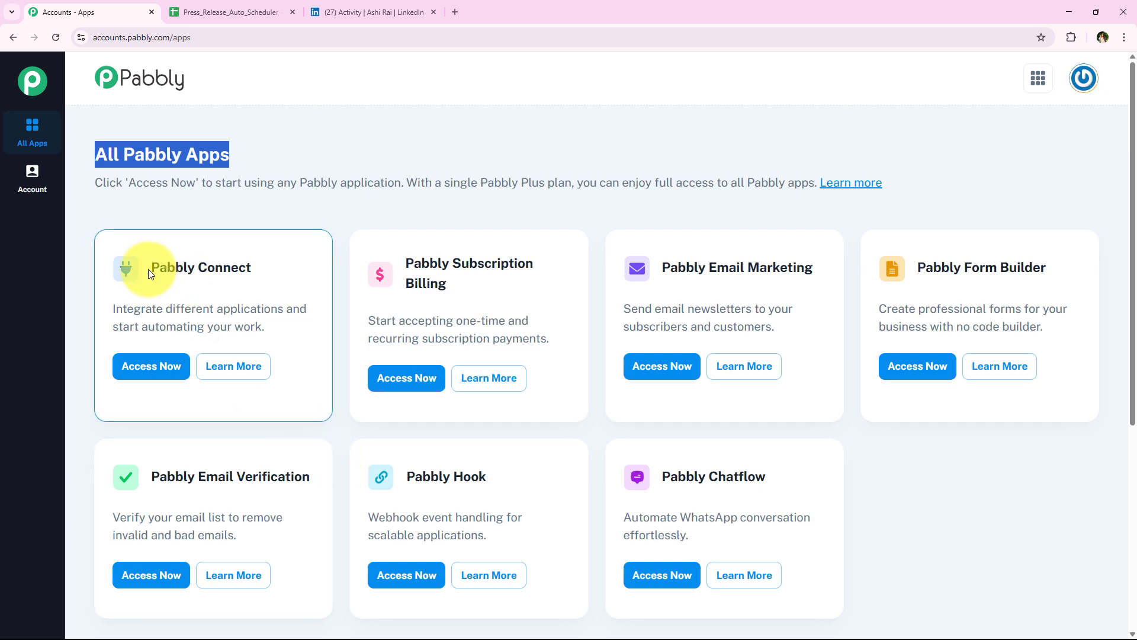
{"action": "left_click_drag", "start_coordinate": [151, 268], "coordinate": [276, 267]}
{"action": "left_click_drag", "start_coordinate": [113, 309], "coordinate": [283, 298]}
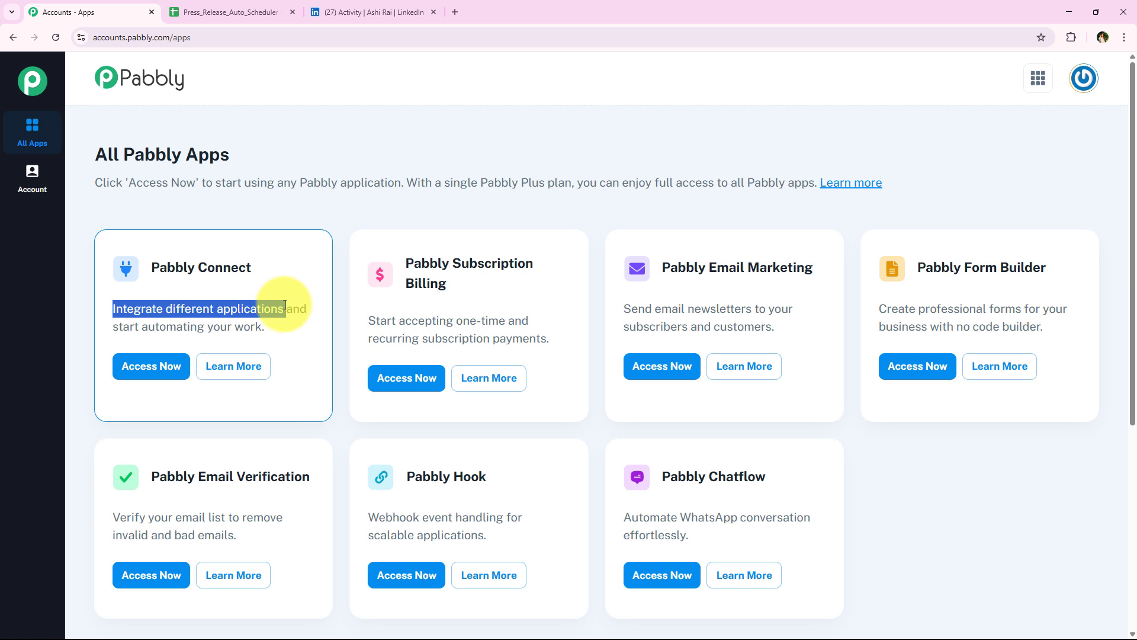
{"action": "left_click", "coordinate": [285, 305]}
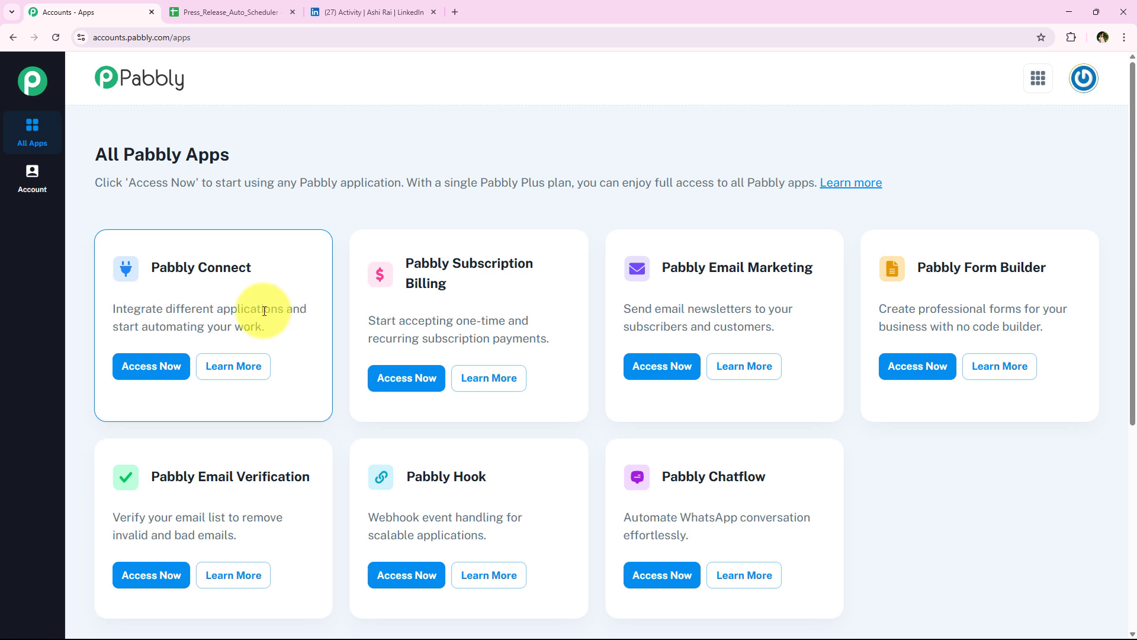
{"action": "left_click", "coordinate": [150, 367]}
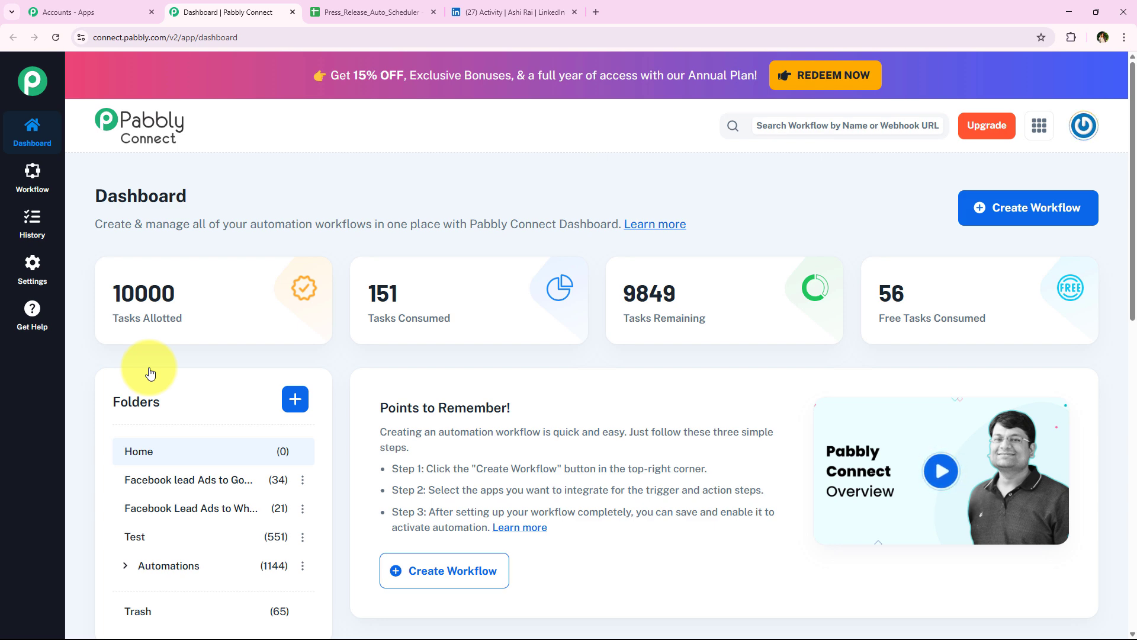
Create a workflow named "How to Use an AI Agent to Generate and Auto-Schedule Press Releases Effortlessly" in the Automations folder.
{"action": "left_click", "coordinate": [1065, 201]}
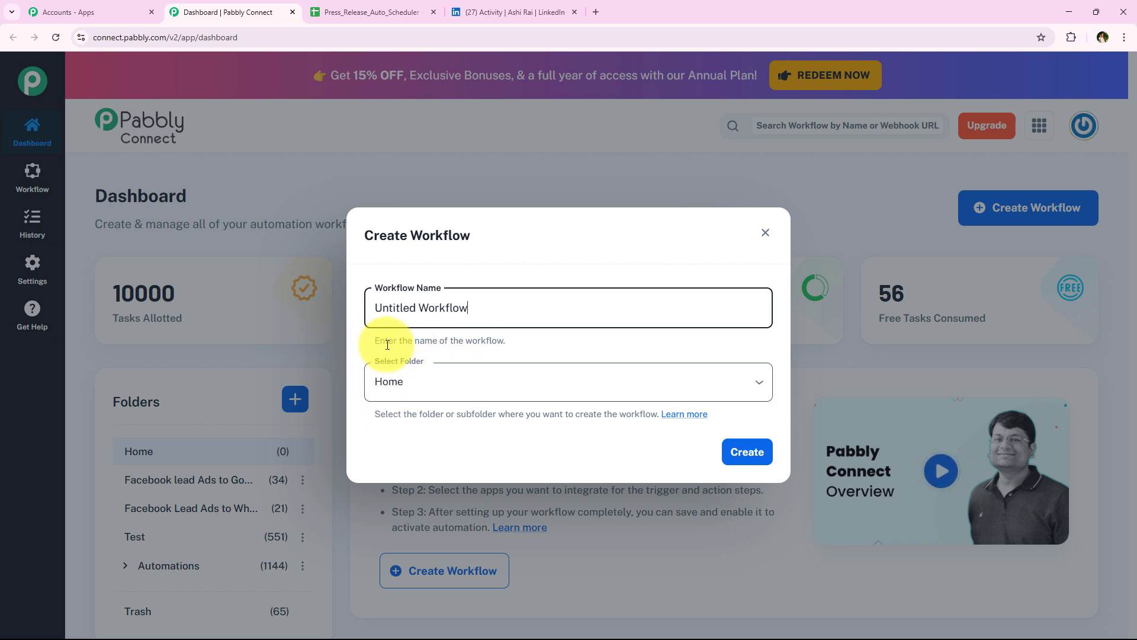
{"action": "left_click", "coordinate": [436, 381]}
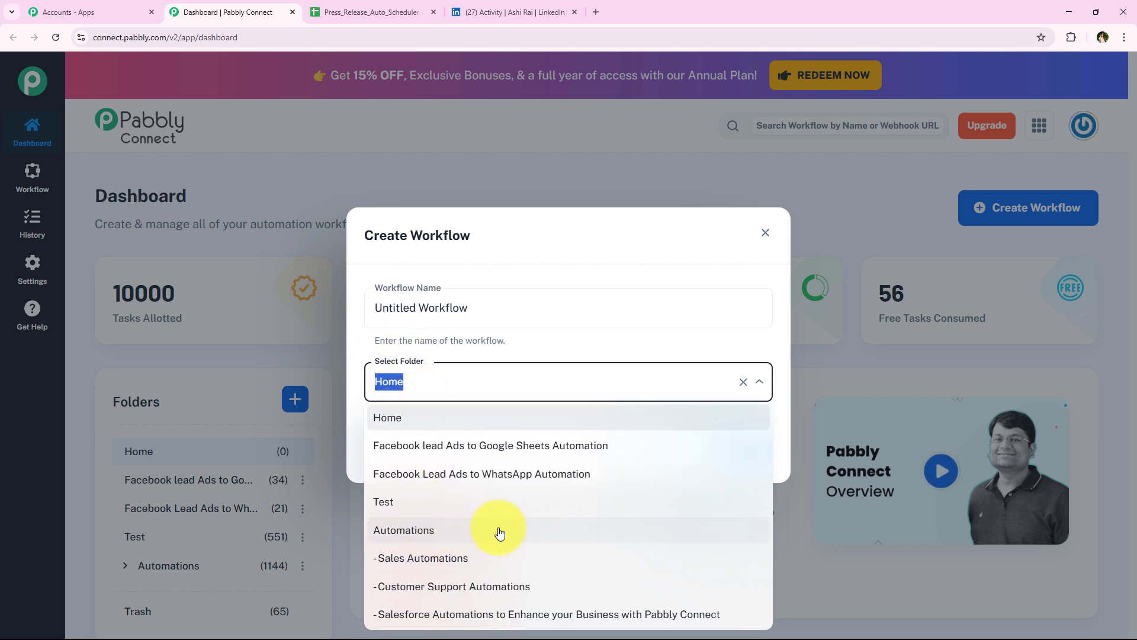
{"action": "left_click", "coordinate": [627, 541]}
{"action": "triple_click", "coordinate": [515, 317]}
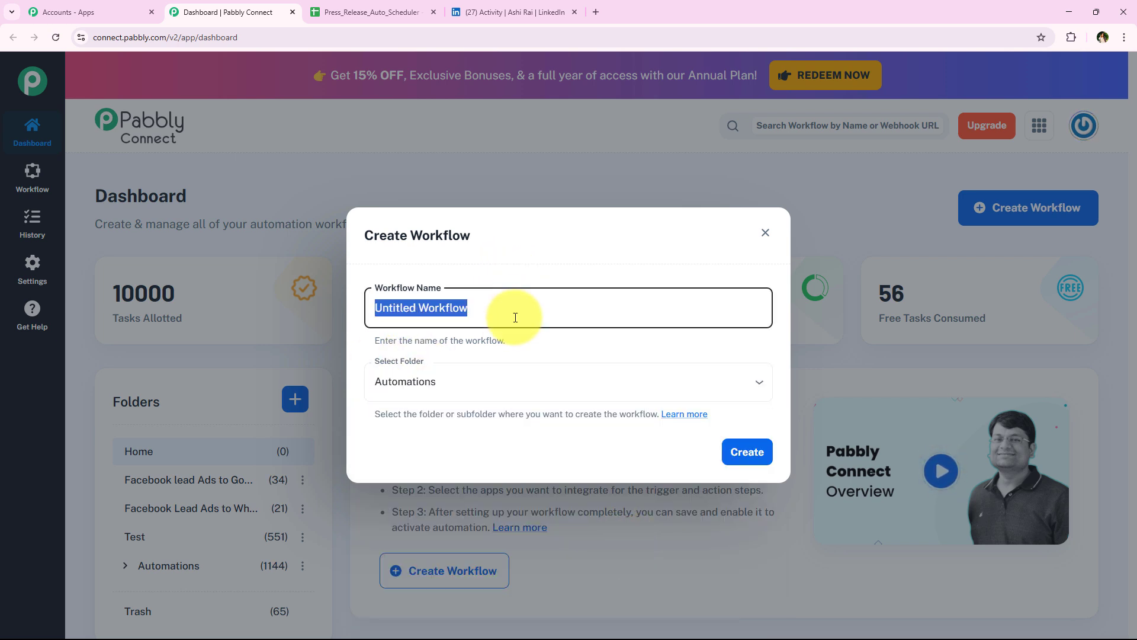
{"action": "key", "text": "BackSpace"}
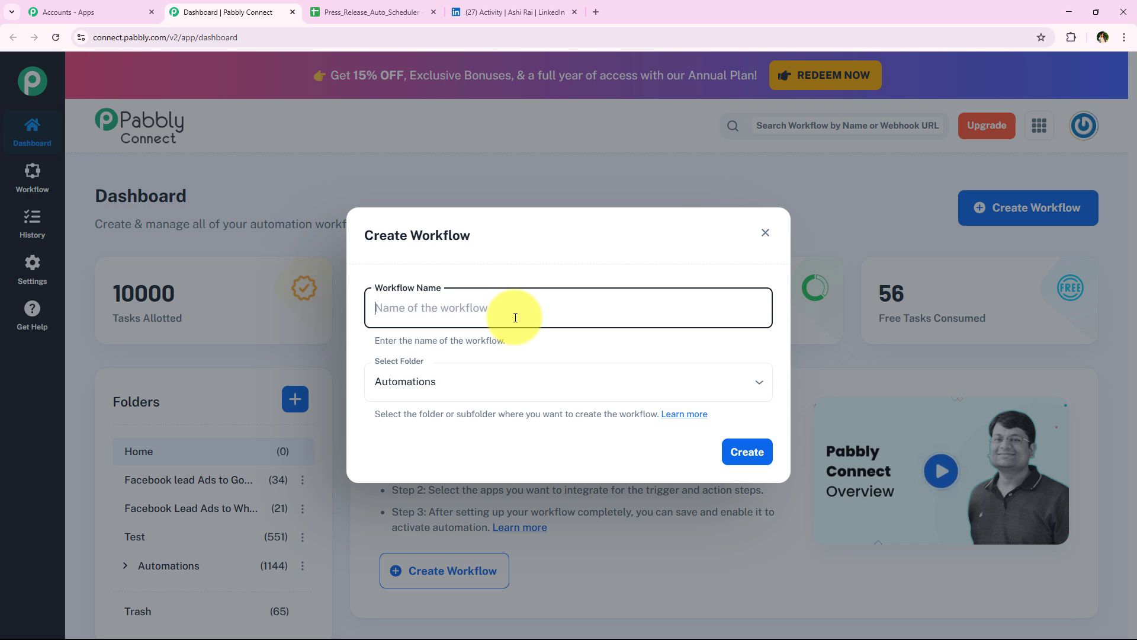
{"action": "key", "text": "ctrl+v"}
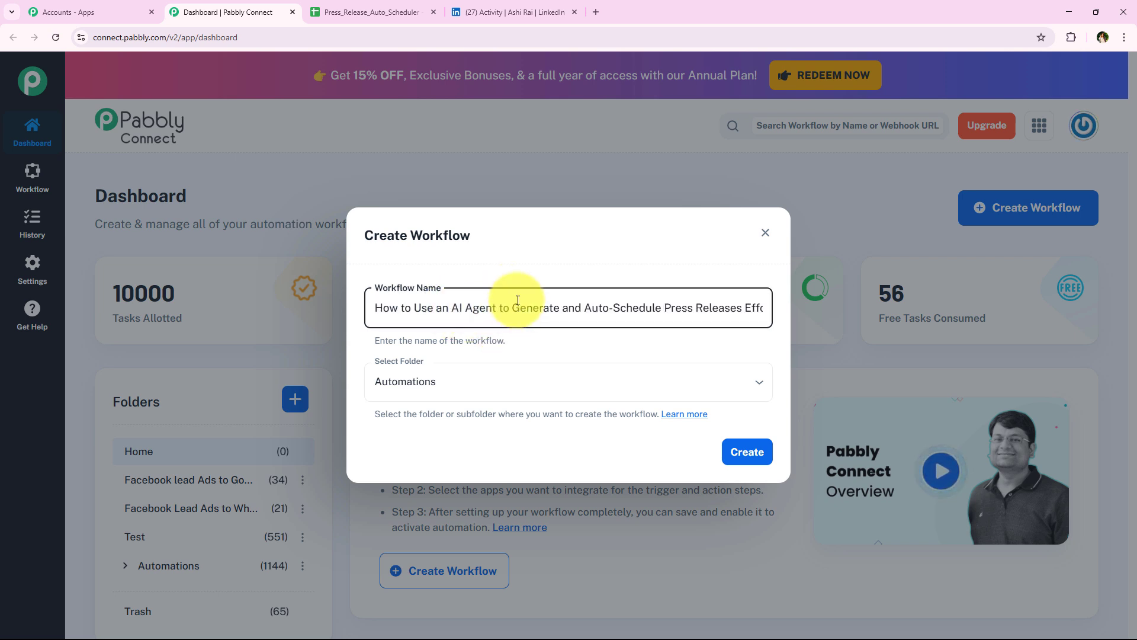
{"action": "left_click_drag", "start_coordinate": [583, 307], "coordinate": [770, 307]}
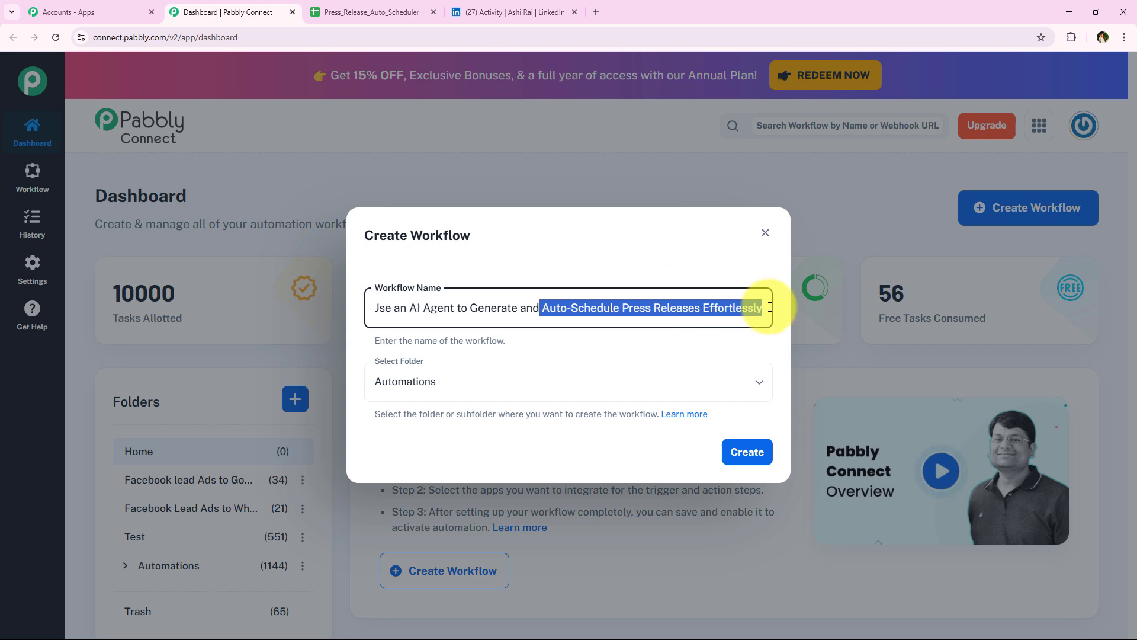
{"action": "left_click", "coordinate": [729, 343]}
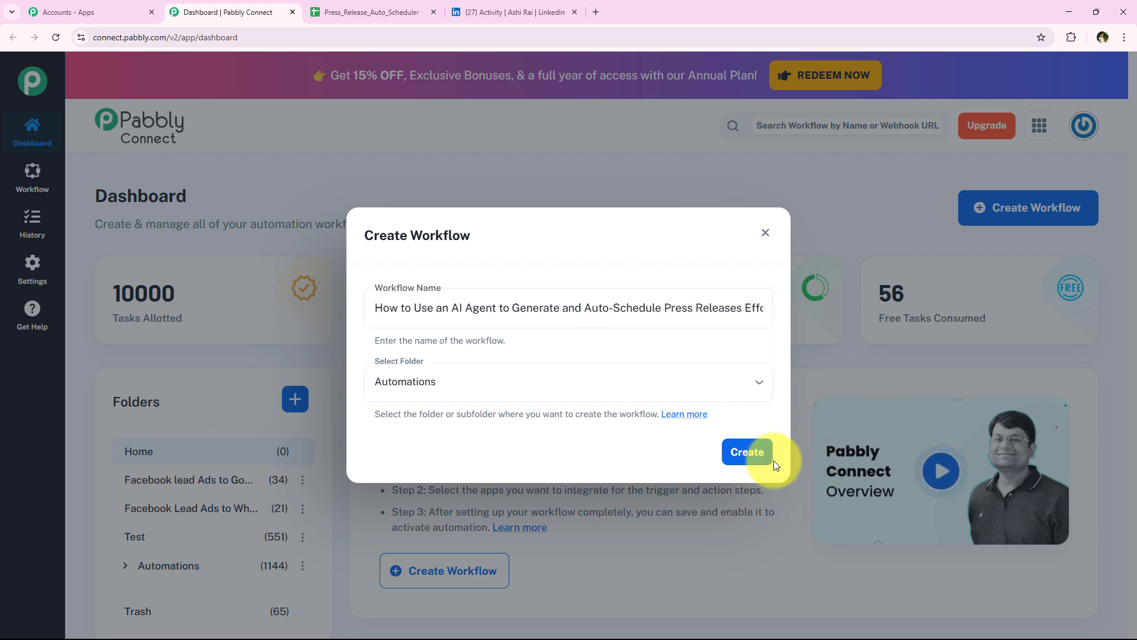
{"action": "left_click", "coordinate": [739, 456]}
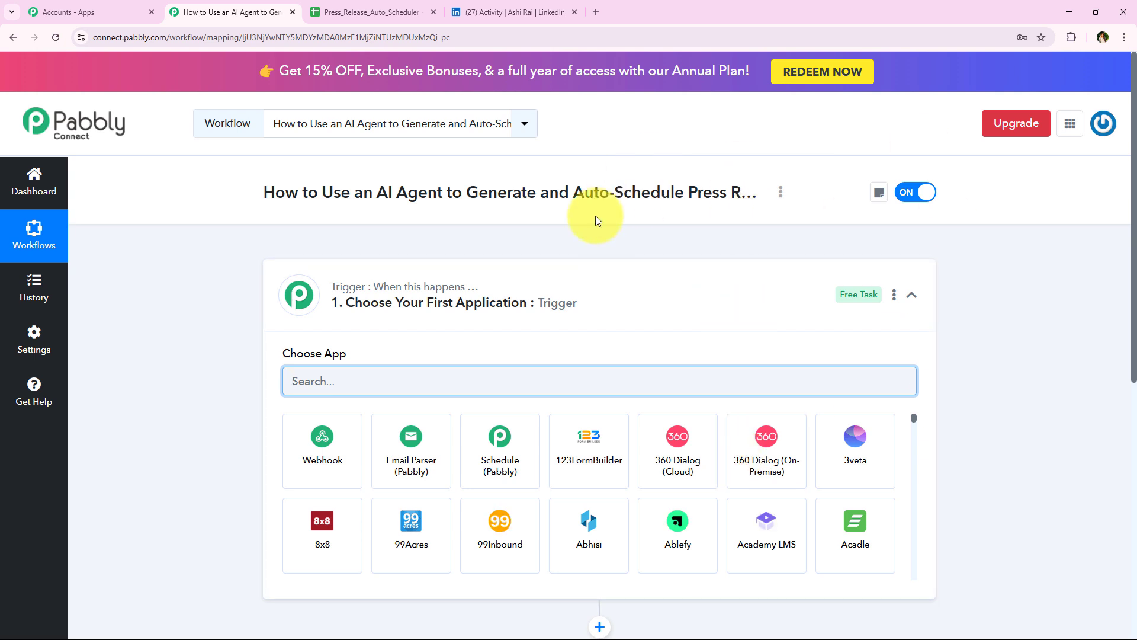
Set the workflow's trigger to Google Sheets with the New or Updated Spreadsheet Row event.
{"action": "left_click", "coordinate": [580, 307]}
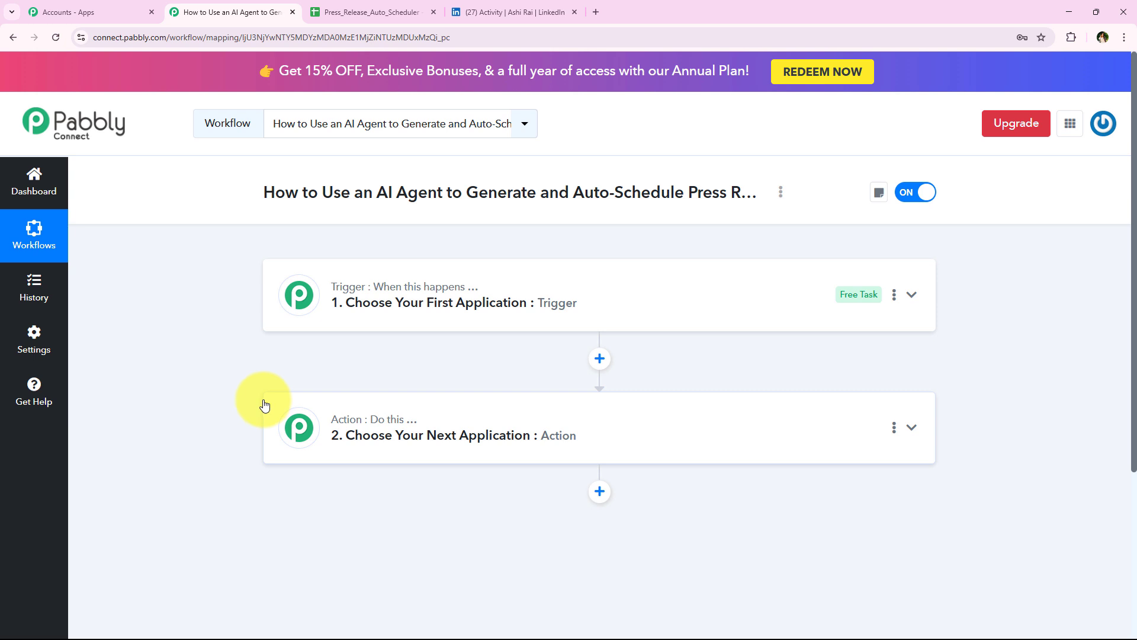
{"action": "left_click", "coordinate": [438, 320]}
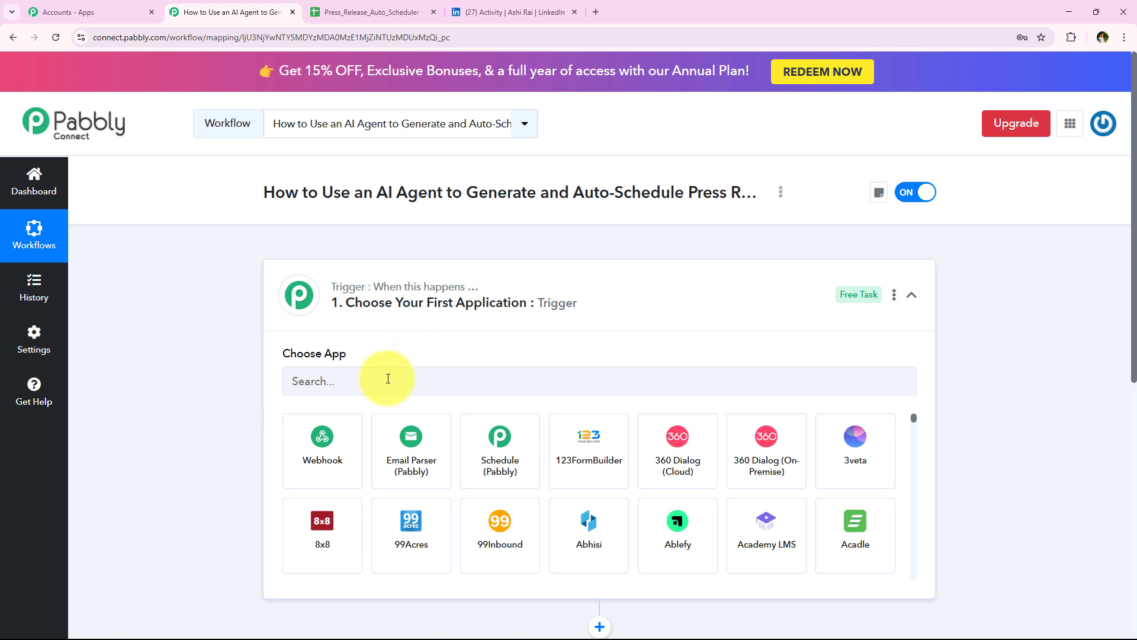
{"action": "left_click", "coordinate": [388, 380]}
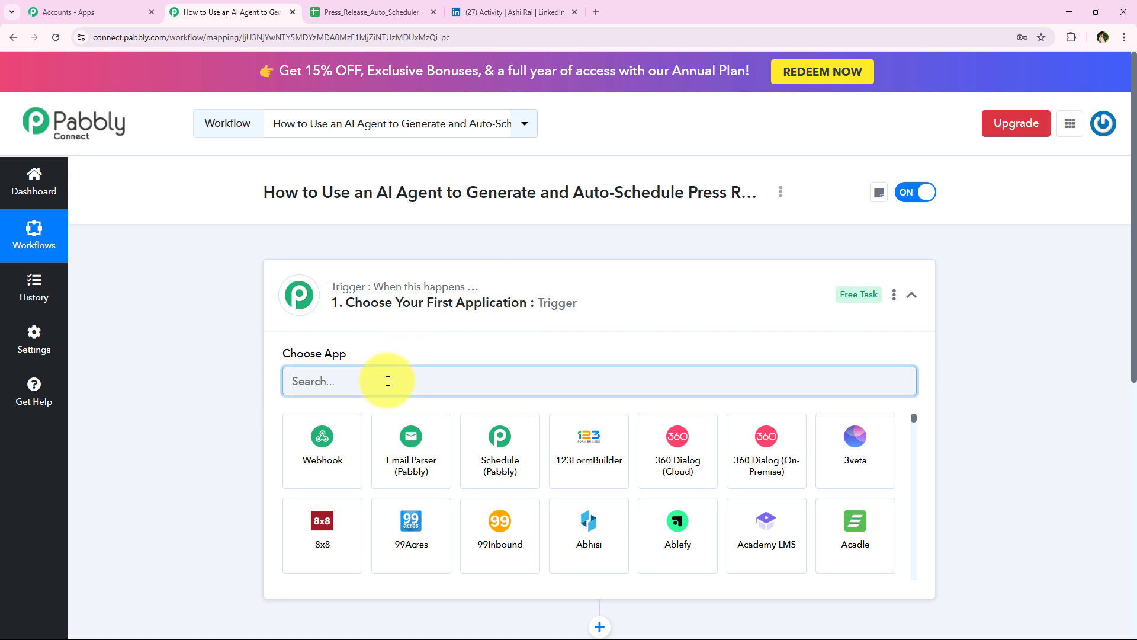
{"action": "type", "text": "Goog"}
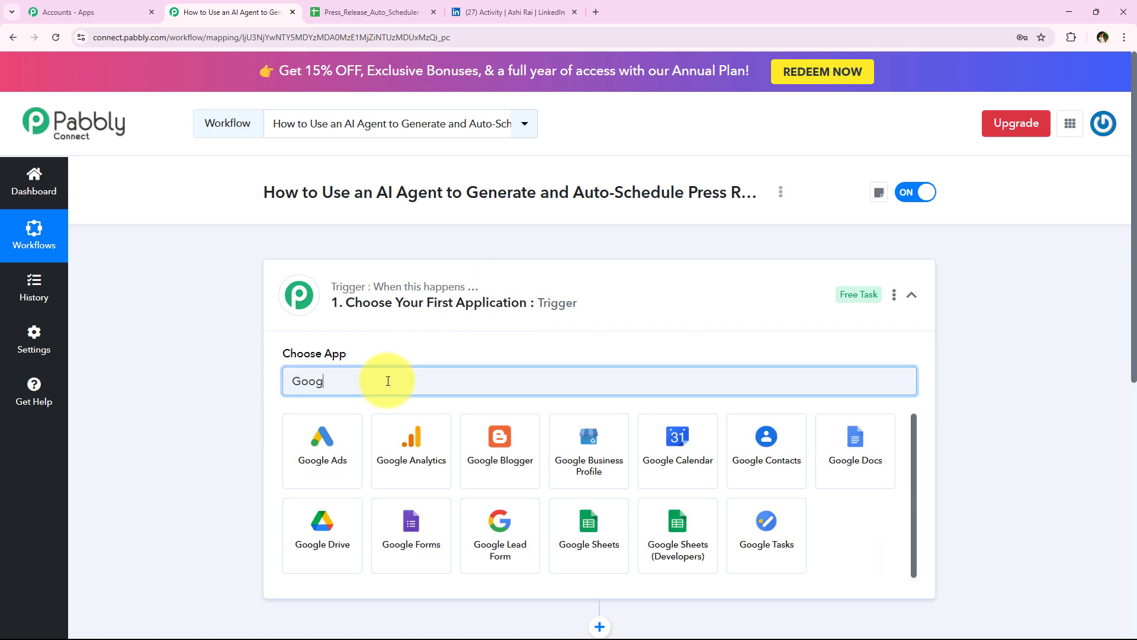
{"action": "type", "text": "le Shee"}
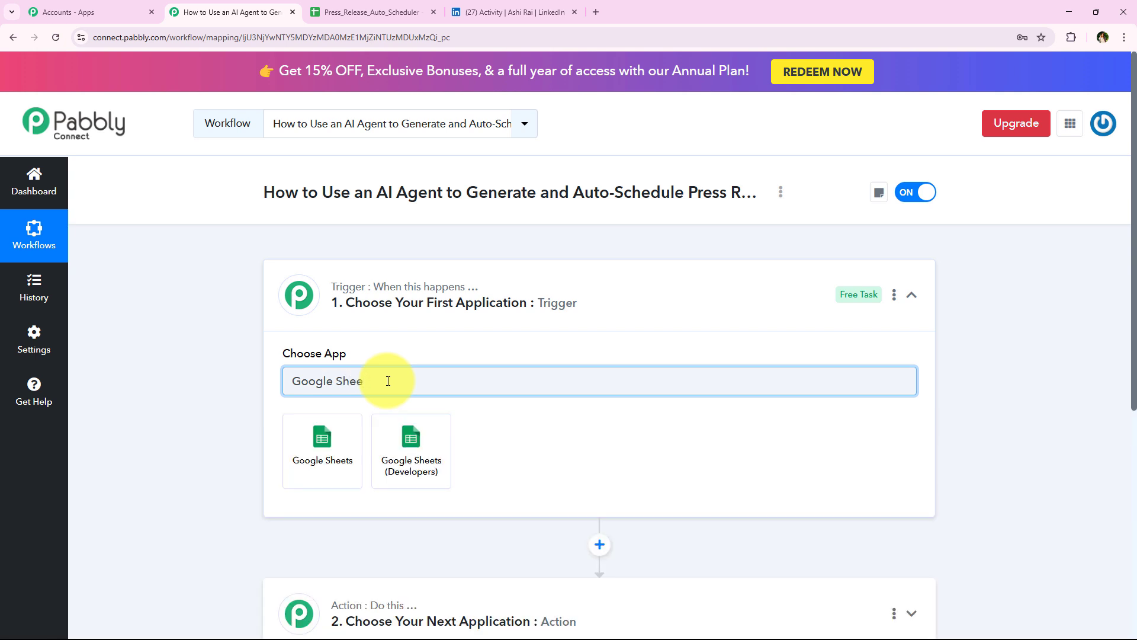
{"action": "type", "text": "ts"}
{"action": "left_click", "coordinate": [299, 454]}
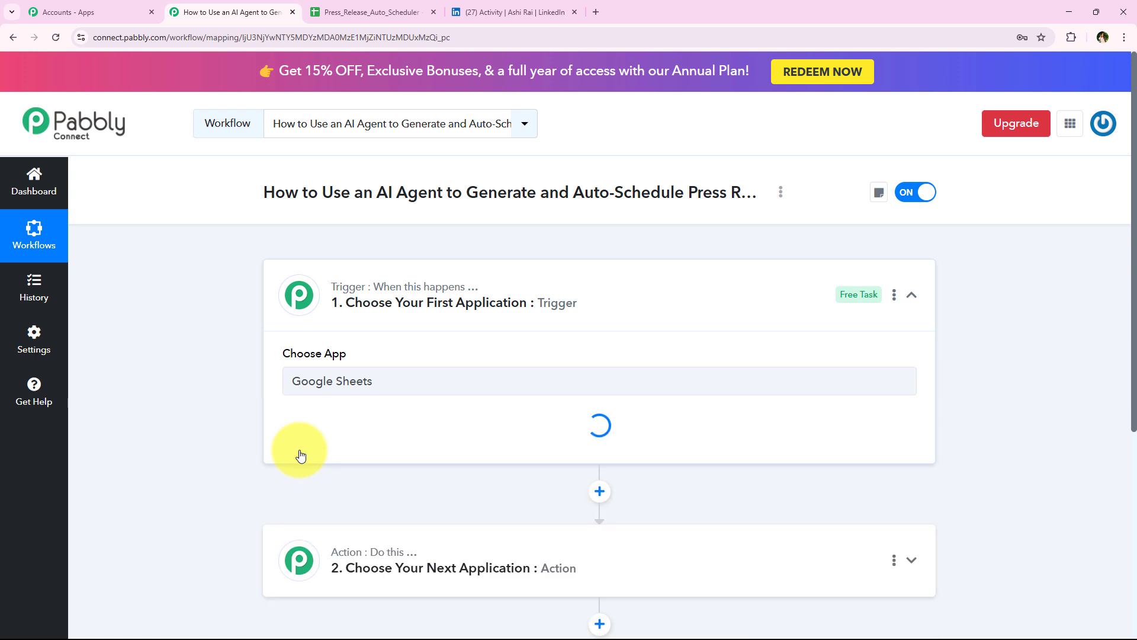
{"action": "left_click", "coordinate": [323, 444]}
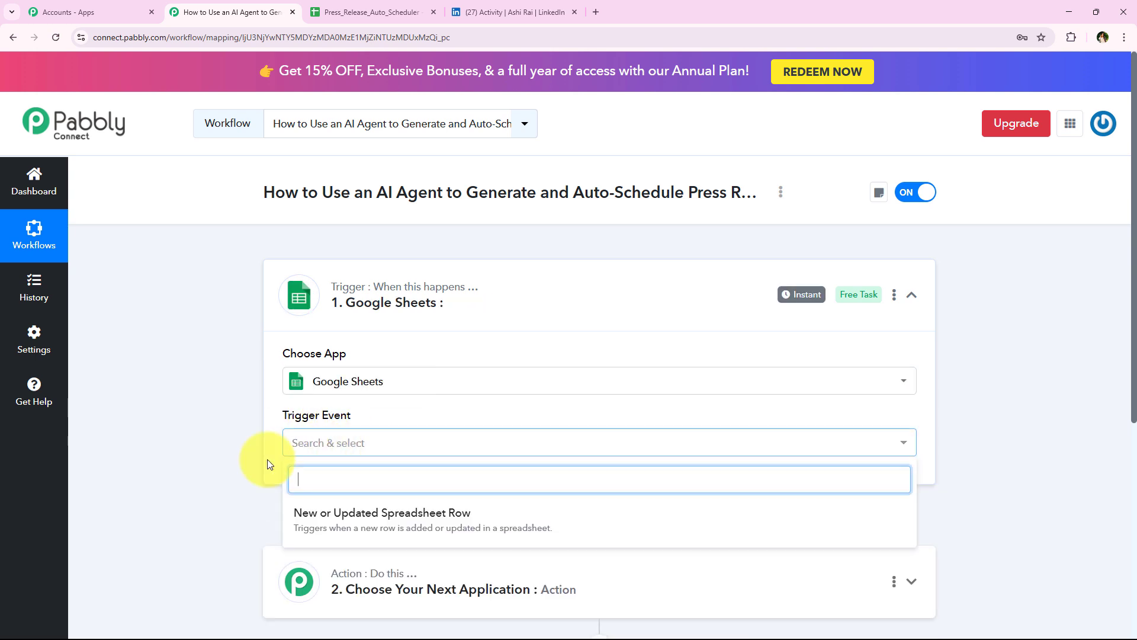
{"action": "left_click", "coordinate": [508, 519]}
Copy the Google Sheets trigger's webhook URL and review the webhook setup instructions below it.
{"action": "scroll", "coordinate": [233, 304], "scroll_direction": "down", "scroll_amount": 4}
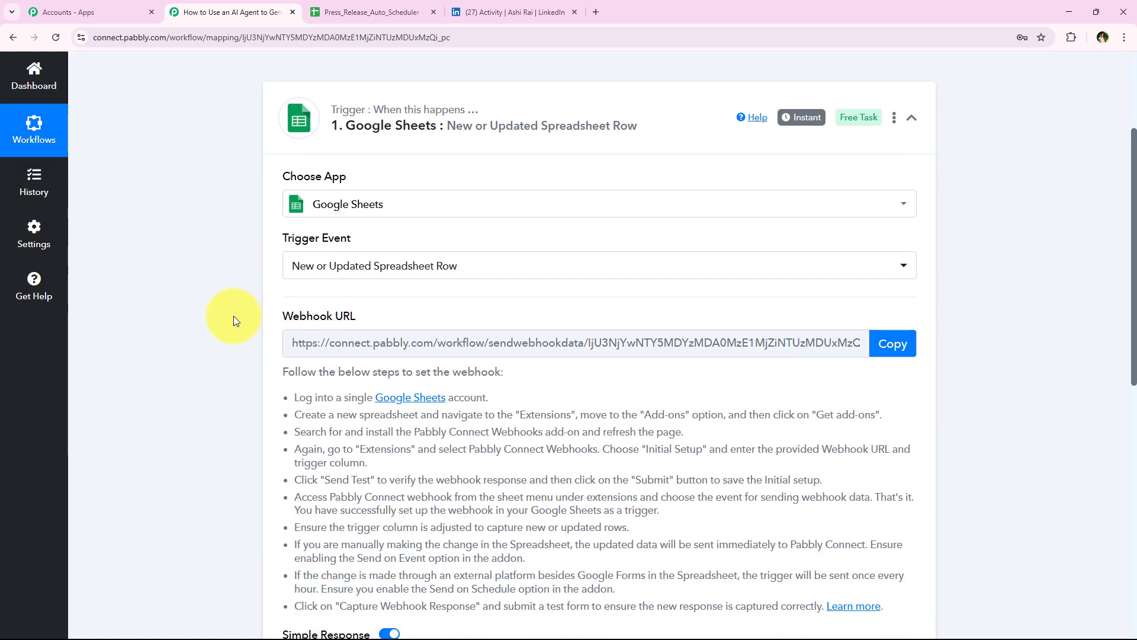
{"action": "left_click_drag", "start_coordinate": [292, 283], "coordinate": [858, 284]}
{"action": "key", "text": "ctrl+c"}
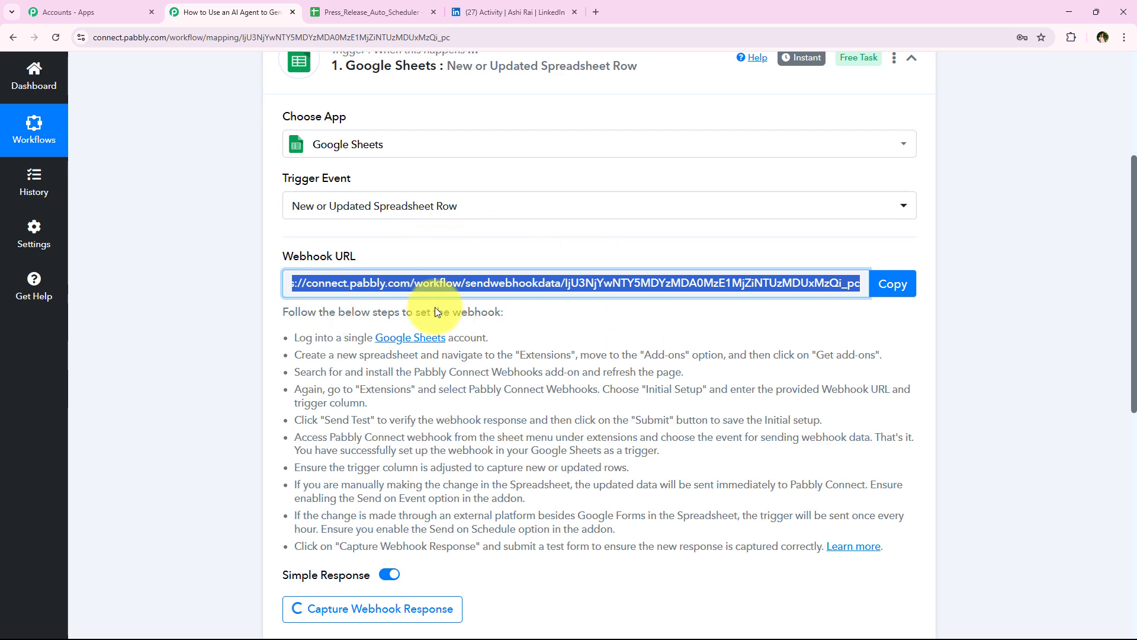
{"action": "scroll", "coordinate": [285, 344], "scroll_direction": "up", "scroll_amount": 2}
{"action": "scroll", "coordinate": [365, 326], "scroll_direction": "up", "scroll_amount": 2}
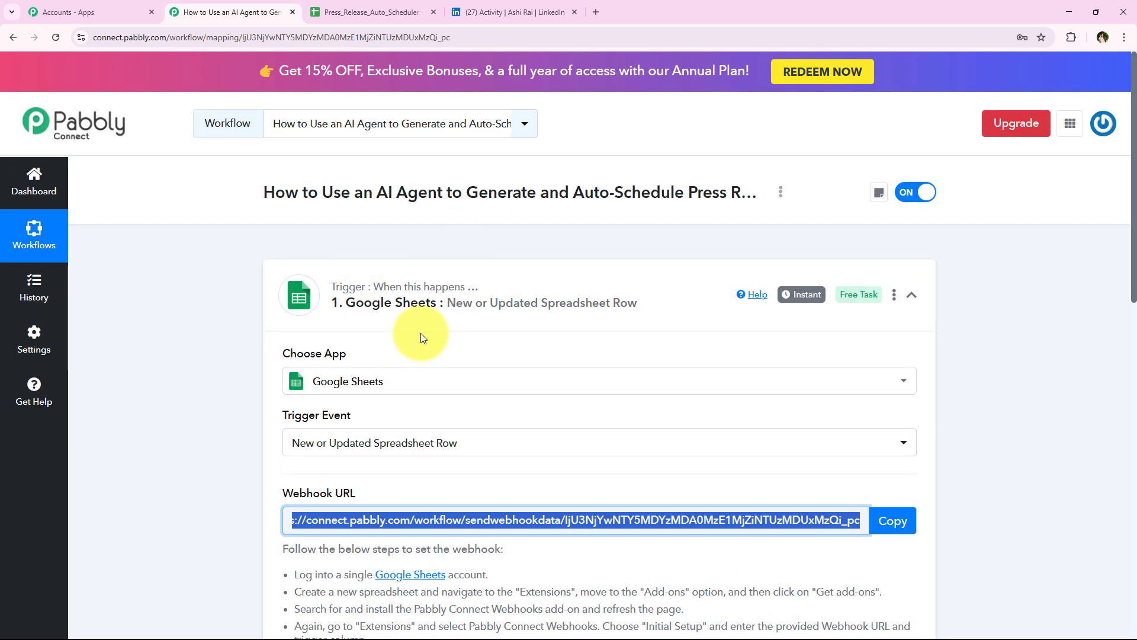
{"action": "scroll", "coordinate": [421, 337], "scroll_direction": "down", "scroll_amount": 4}
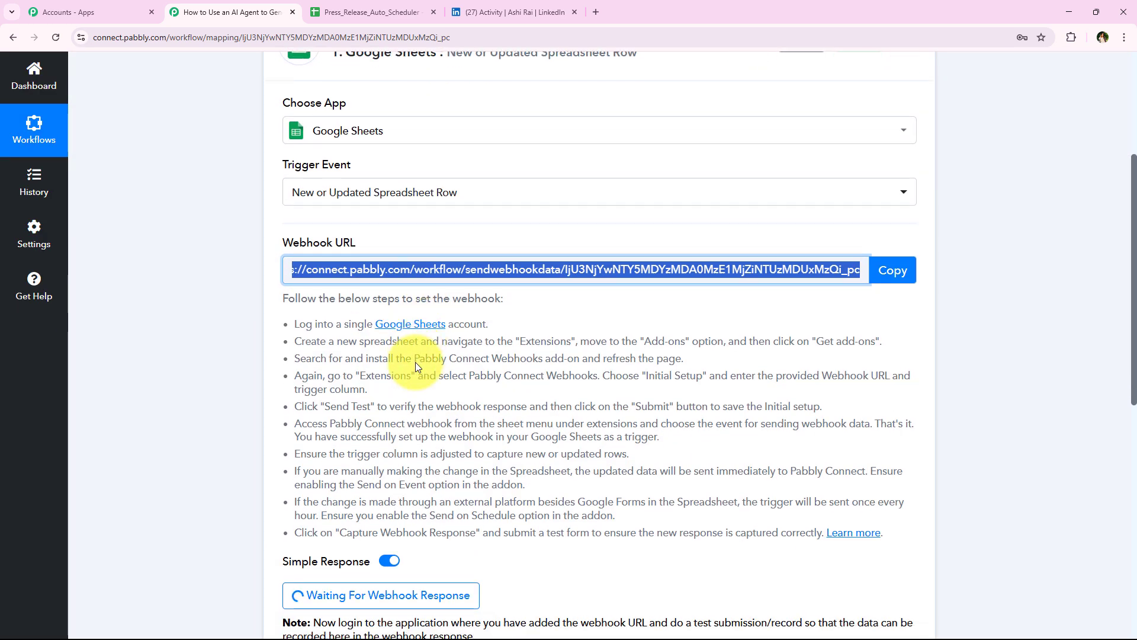
{"action": "left_click", "coordinate": [889, 224]}
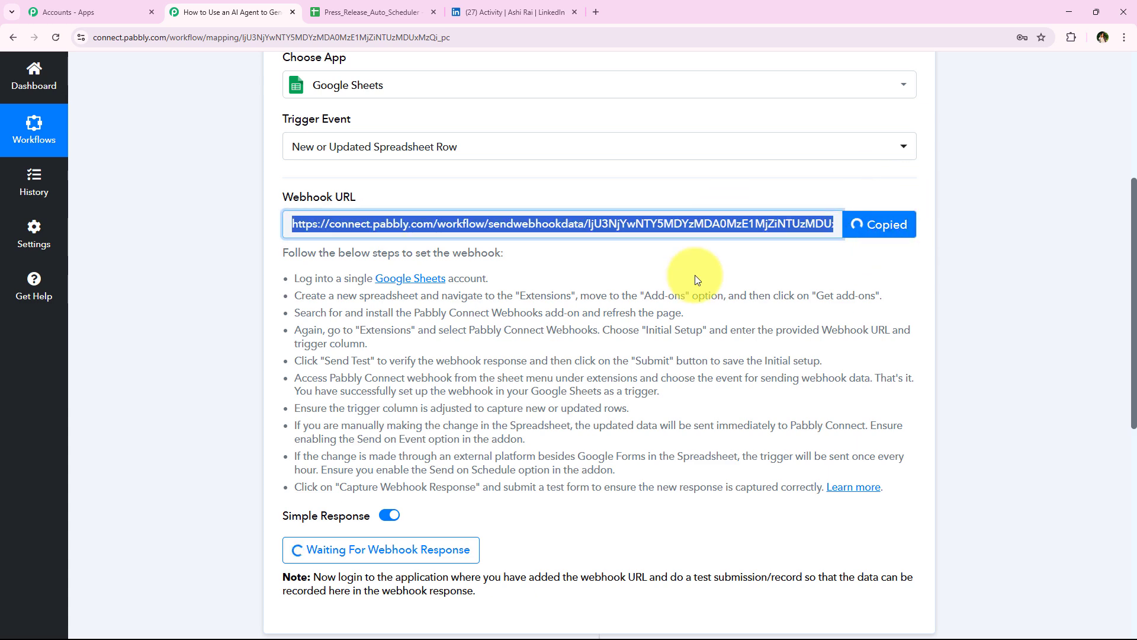
{"action": "left_click_drag", "start_coordinate": [278, 274], "coordinate": [927, 444]}
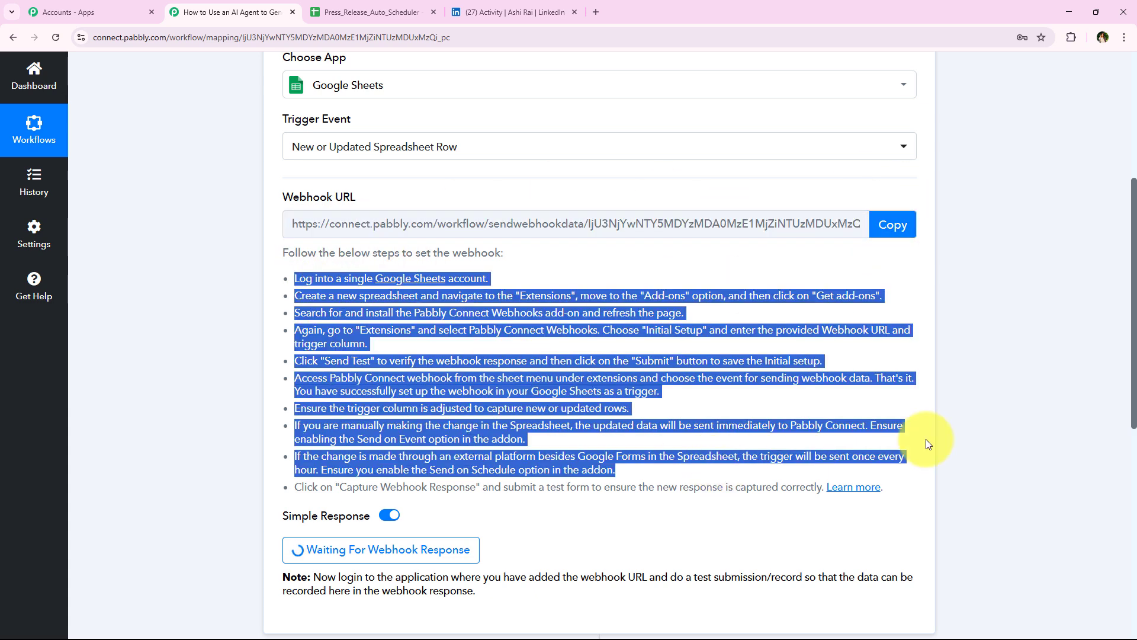
{"action": "left_click", "coordinate": [587, 294]}
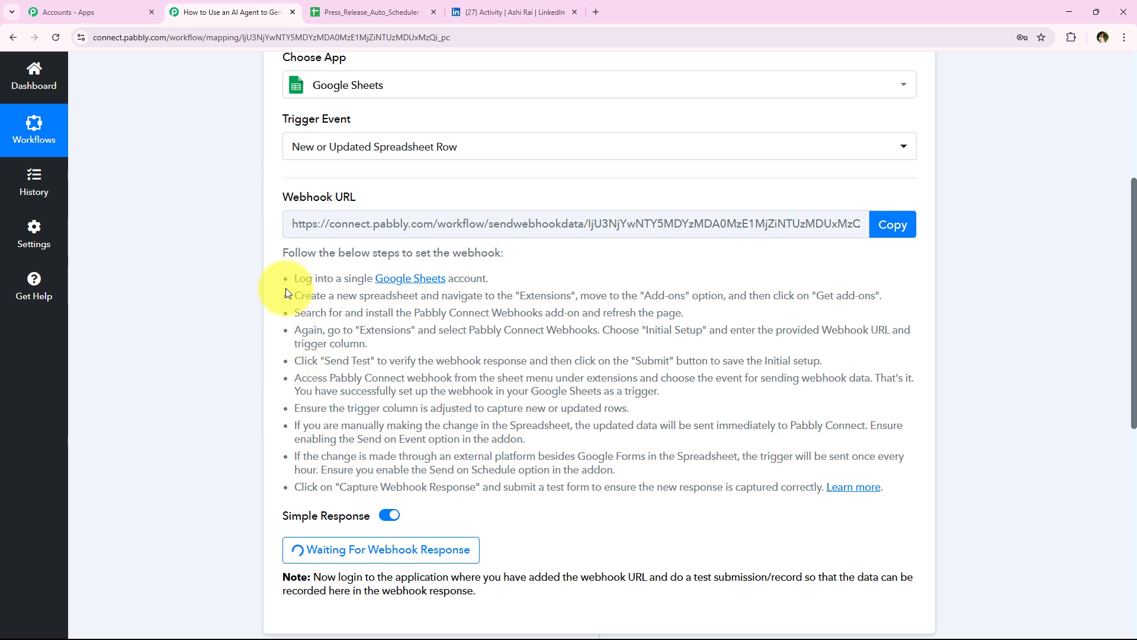
Switch to the Press_Release_Auto_Scheduler spreadsheet and check the Pabbly Connect Webhooks add-on's listing in the Google Workspace Marketplace.
{"action": "left_click", "coordinate": [361, 12]}
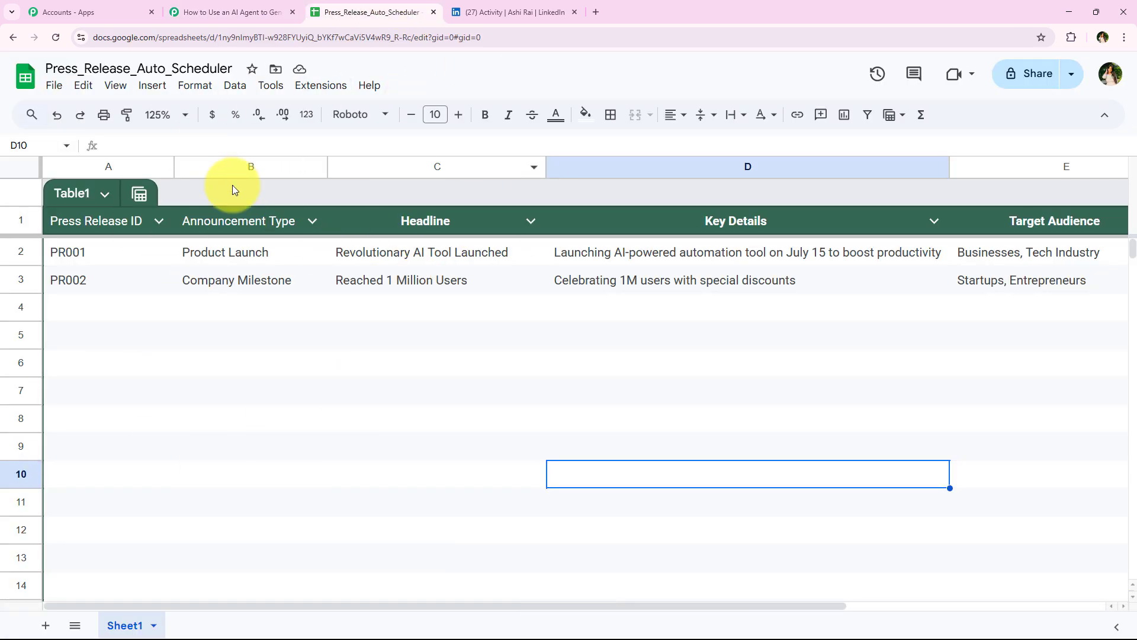
{"action": "left_click", "coordinate": [312, 86]}
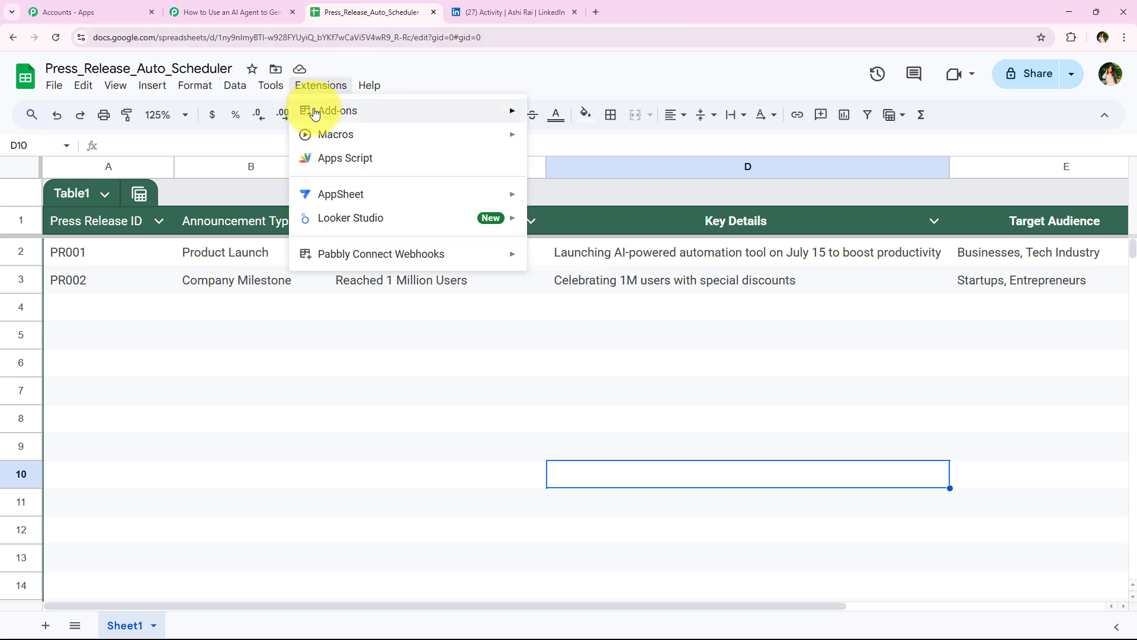
{"action": "mouse_move", "coordinate": [318, 121]}
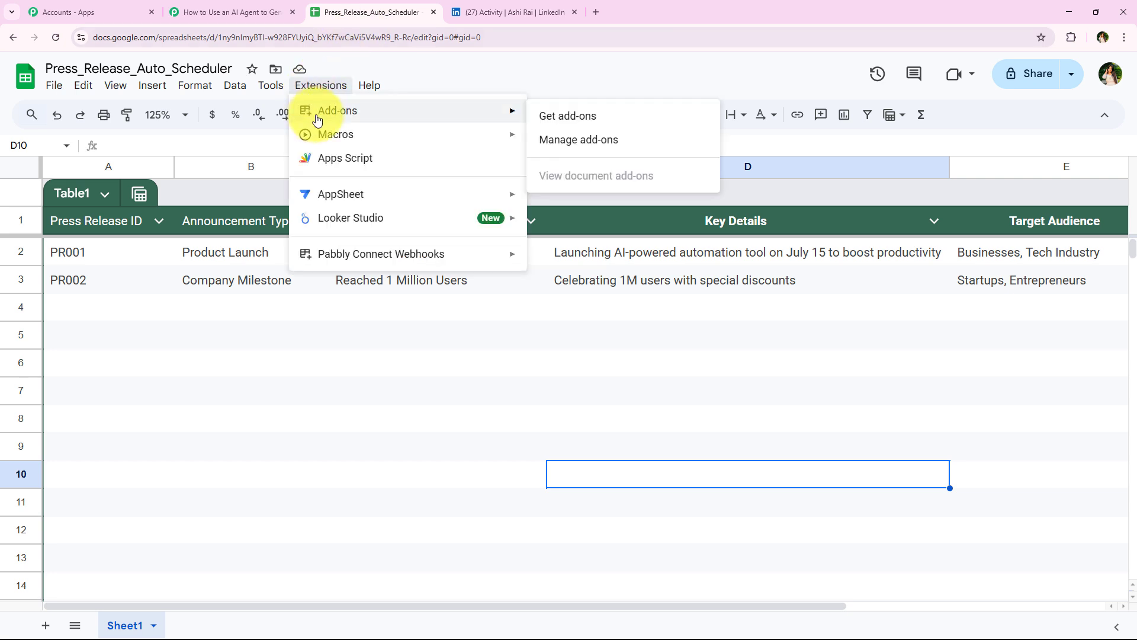
{"action": "left_click", "coordinate": [596, 117]}
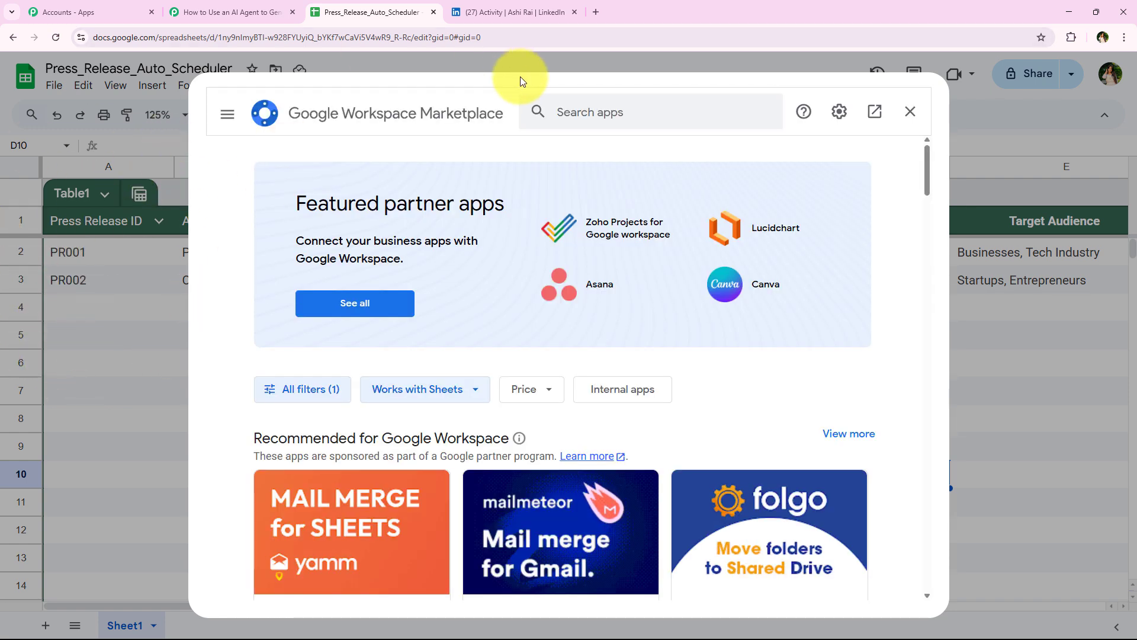
{"action": "left_click", "coordinate": [628, 112]}
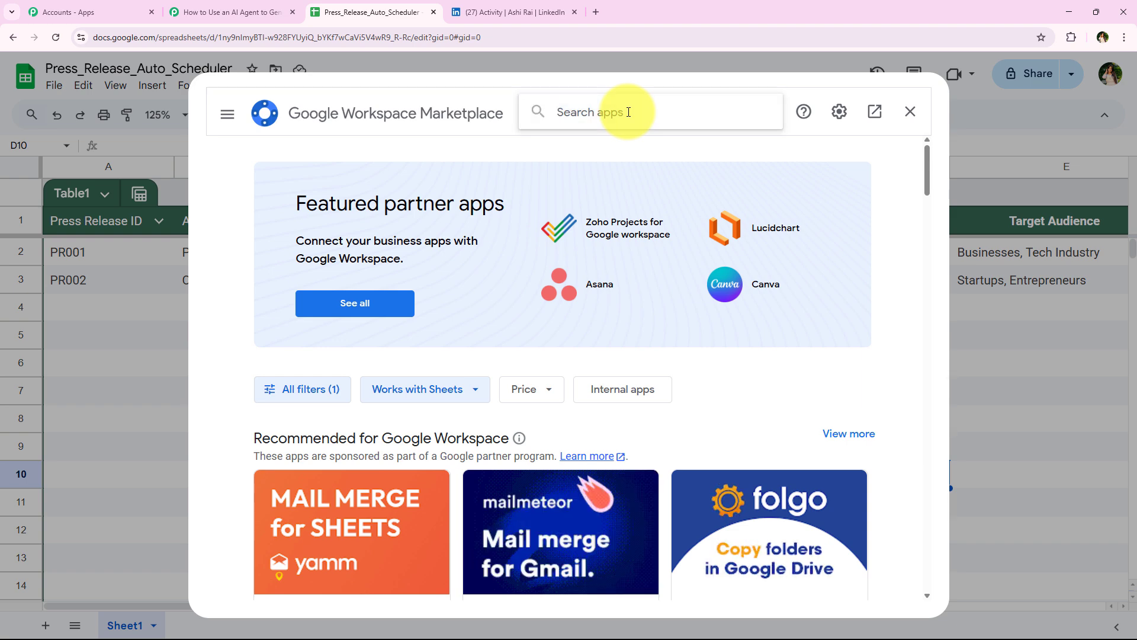
{"action": "type", "text": "Pabbly"}
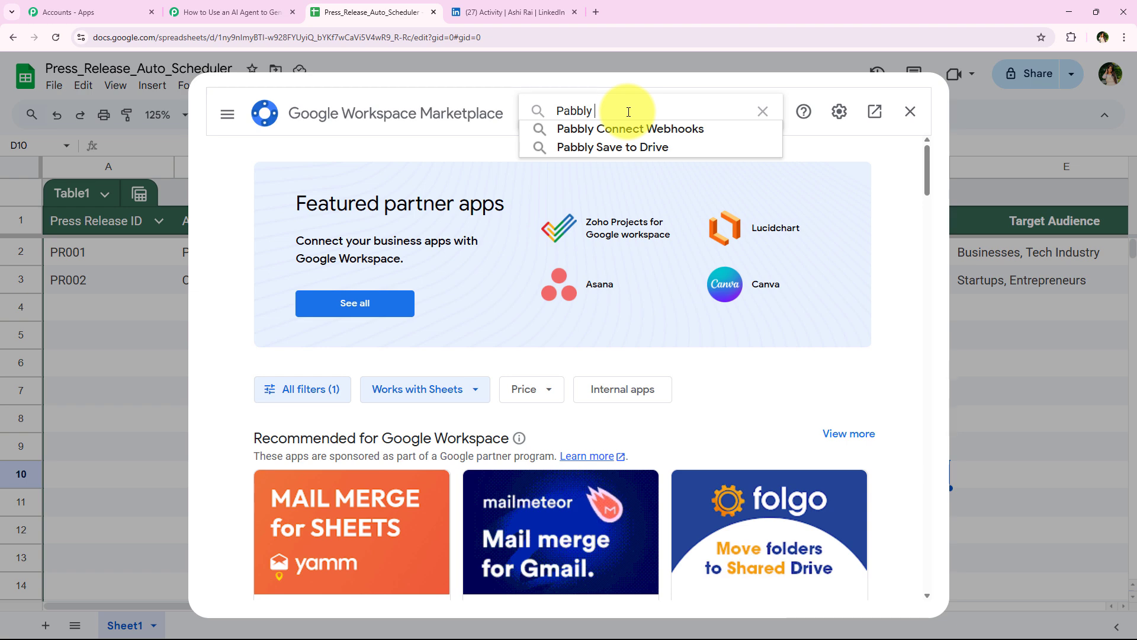
{"action": "left_click", "coordinate": [643, 129]}
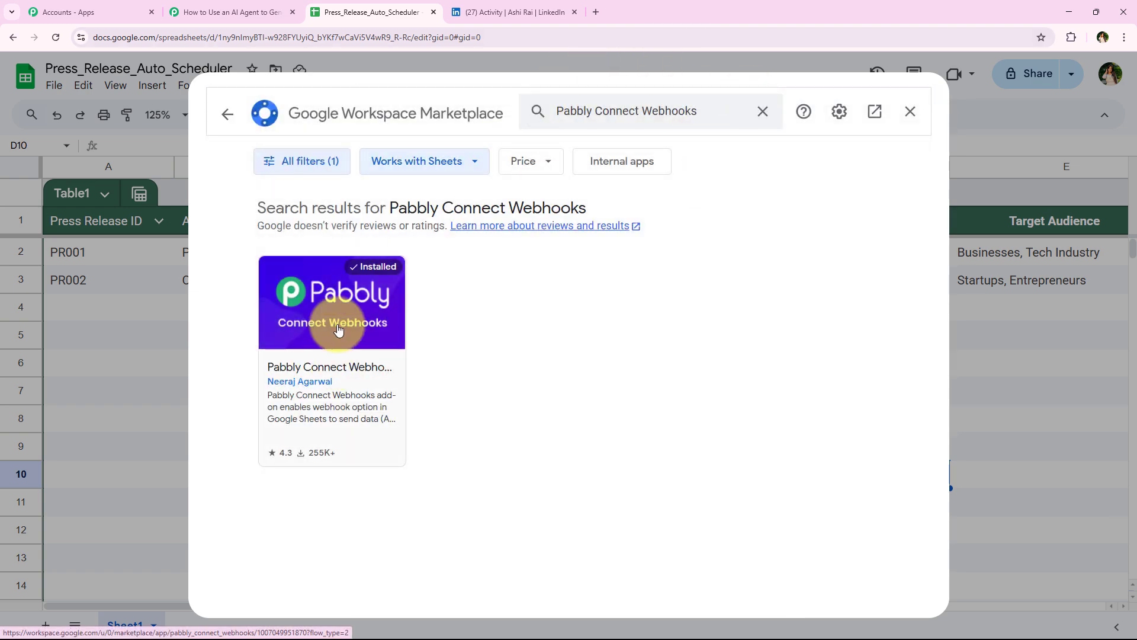
{"action": "left_click", "coordinate": [337, 324]}
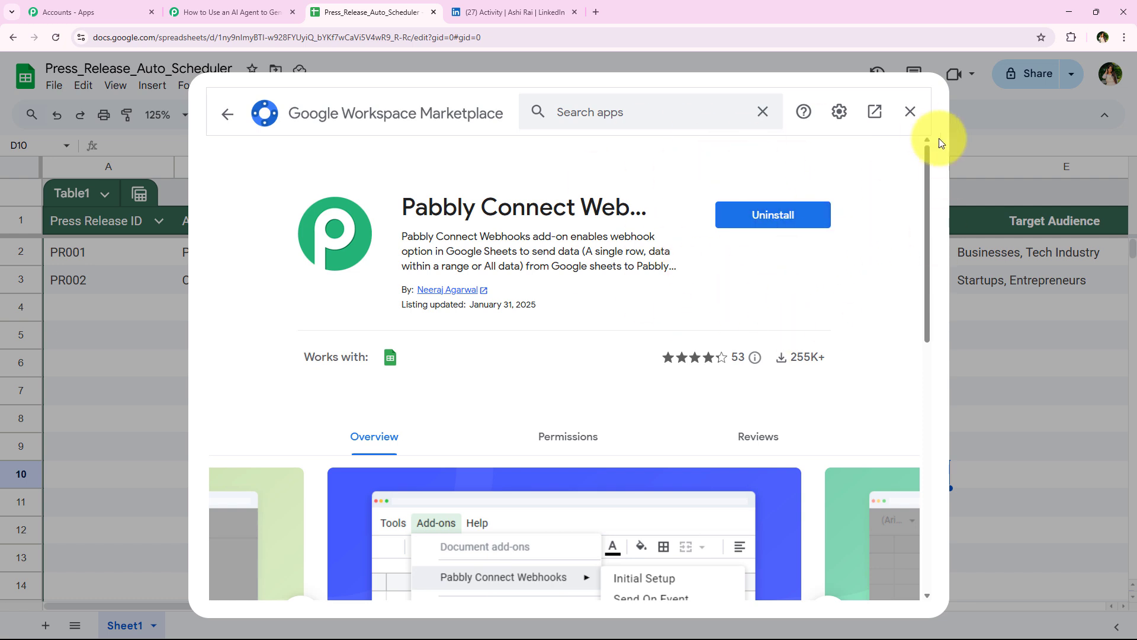
{"action": "left_click", "coordinate": [910, 111]}
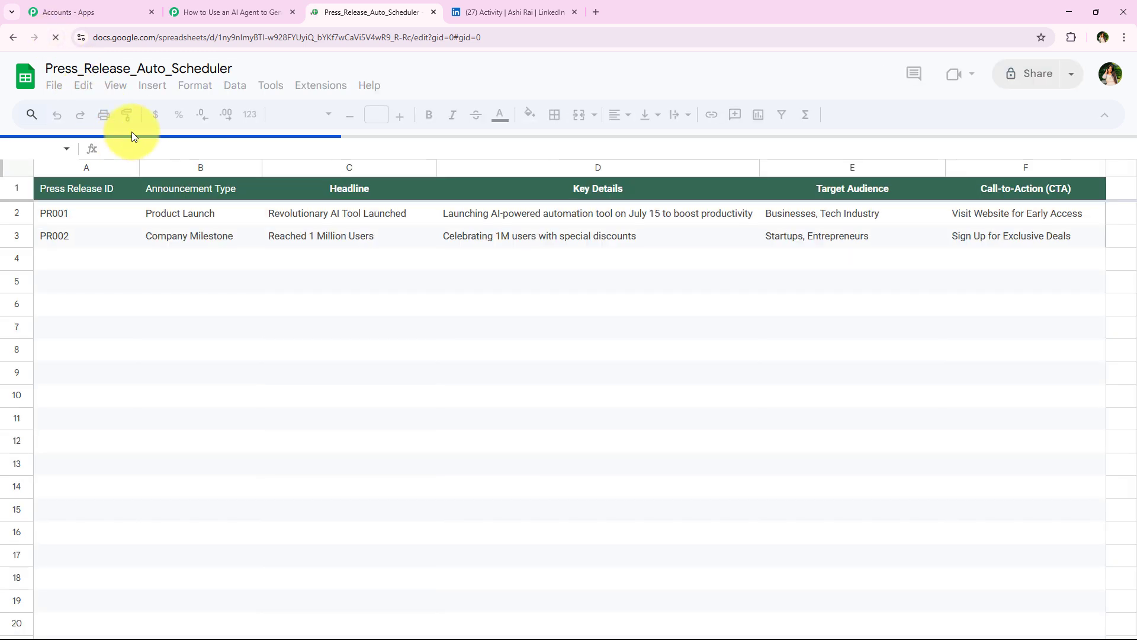
Reload the Press_Release_Auto_Scheduler spreadsheet and set its zoom to 125%.
{"action": "left_click", "coordinate": [161, 114]}
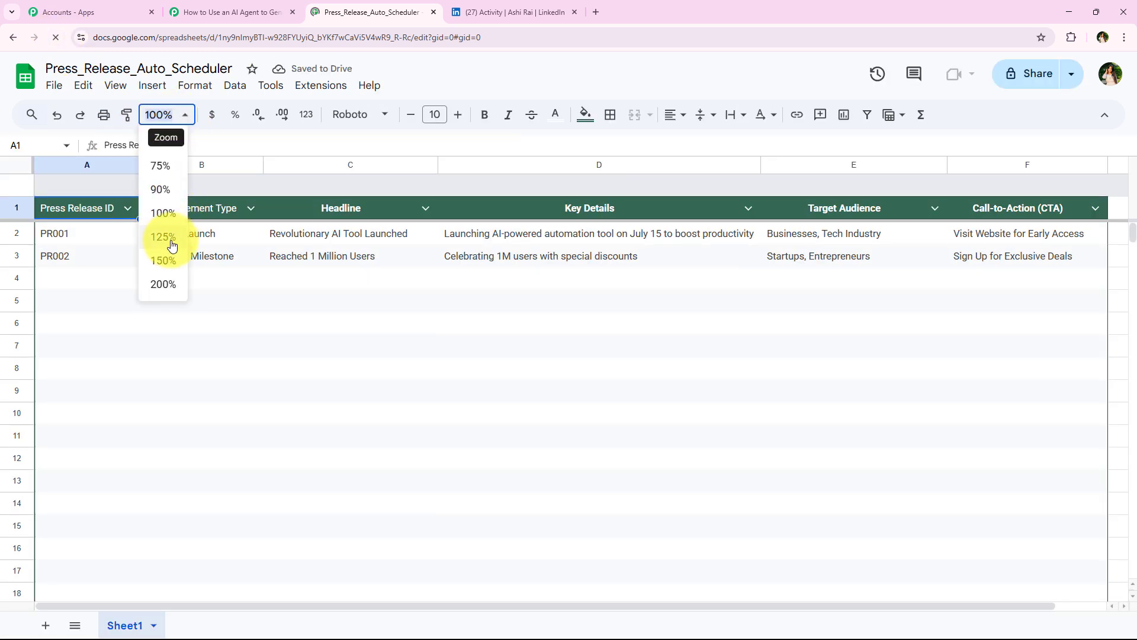
{"action": "left_click", "coordinate": [162, 237]}
{"action": "left_click", "coordinate": [189, 332]}
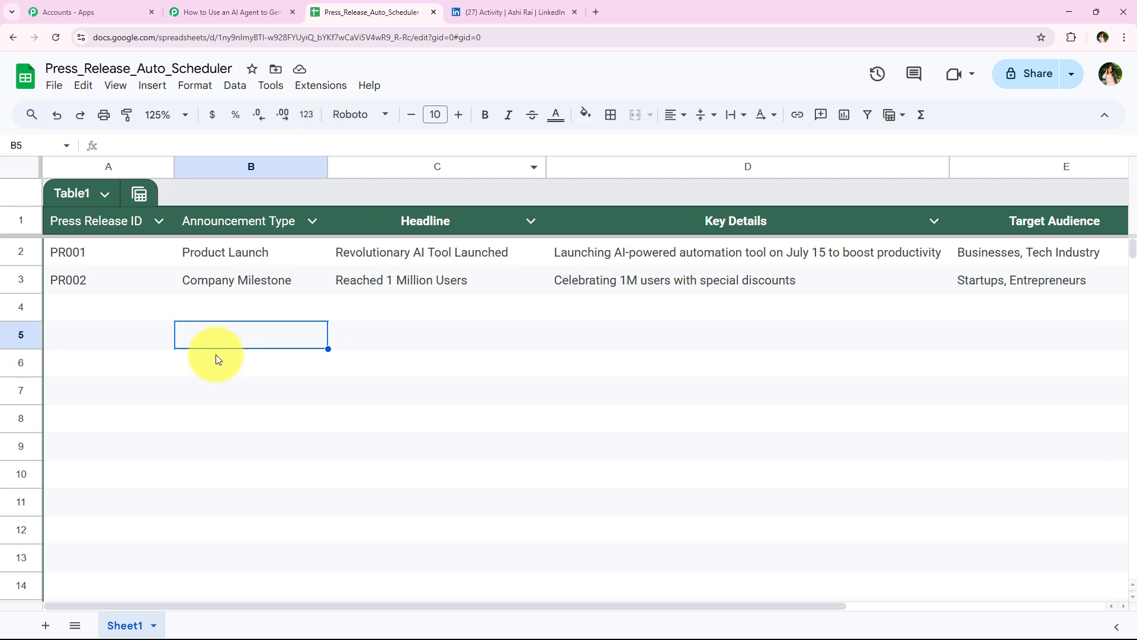
Open the Pabbly Connect Webhooks add-on's Initial Setup for Sheet1 and paste the workflow's webhook URL.
{"action": "left_click", "coordinate": [315, 90]}
{"action": "mouse_move", "coordinate": [332, 257]}
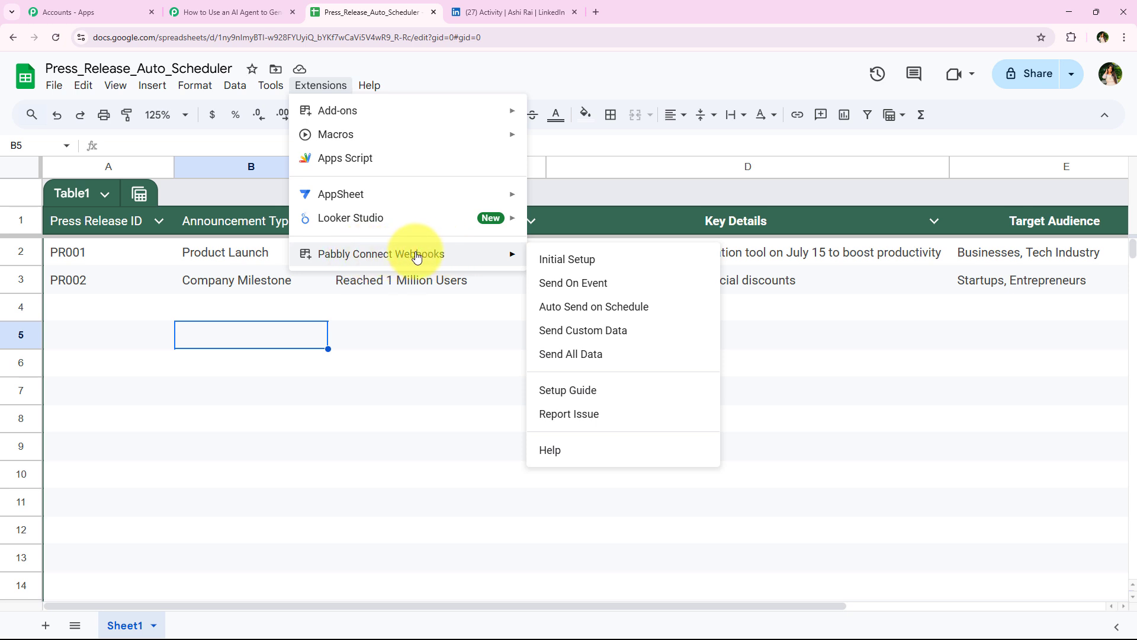
{"action": "left_click", "coordinate": [553, 254]}
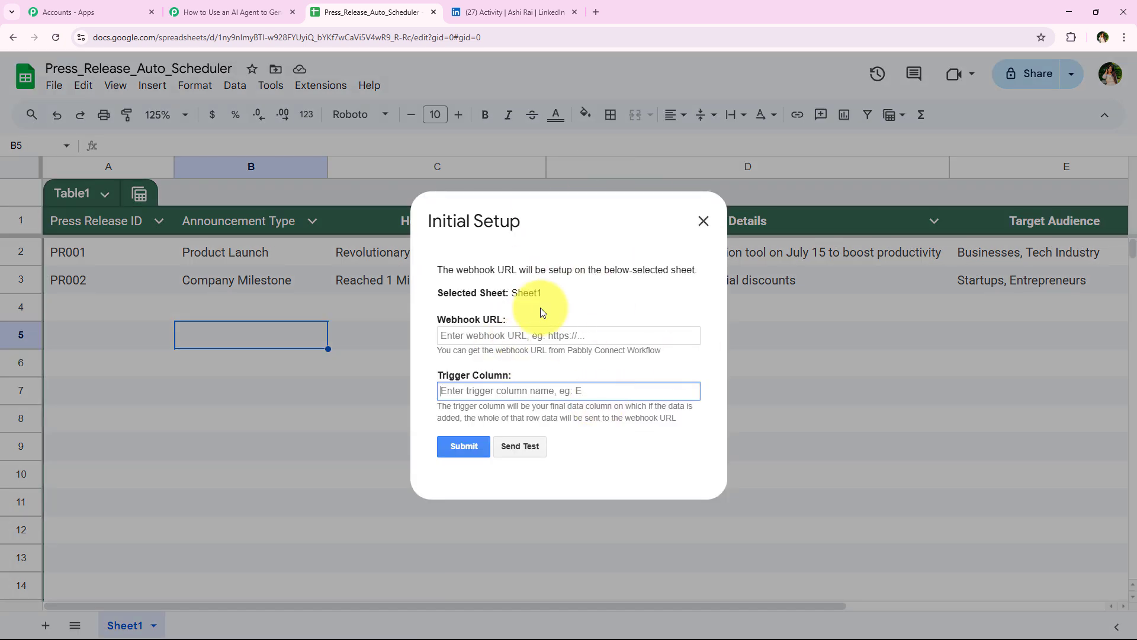
{"action": "left_click", "coordinate": [540, 307]}
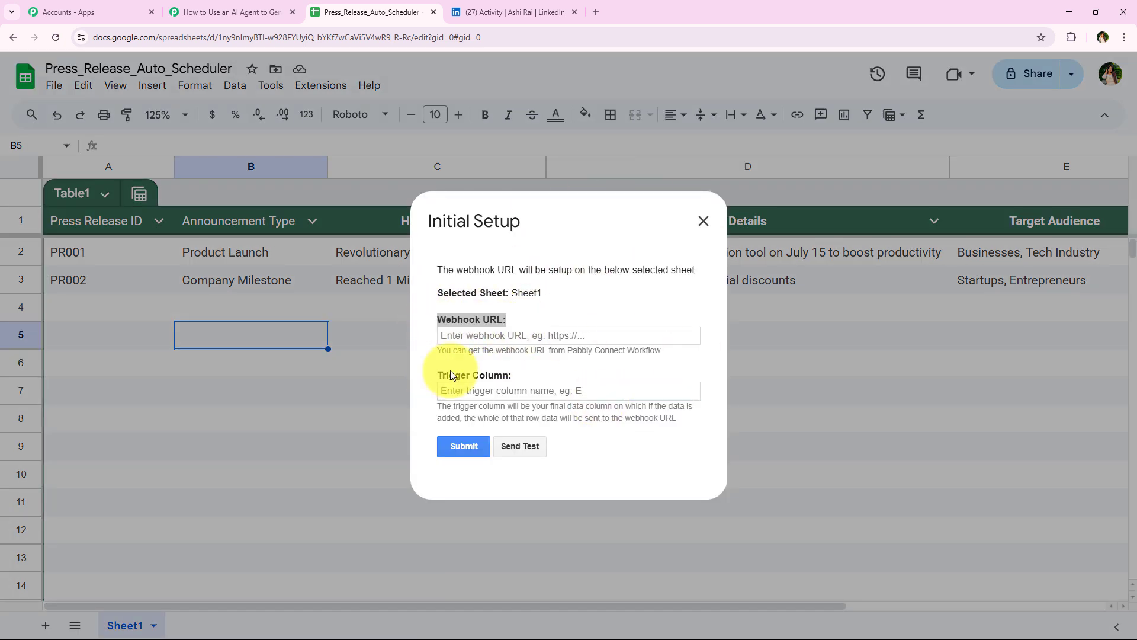
{"action": "left_click", "coordinate": [525, 333]}
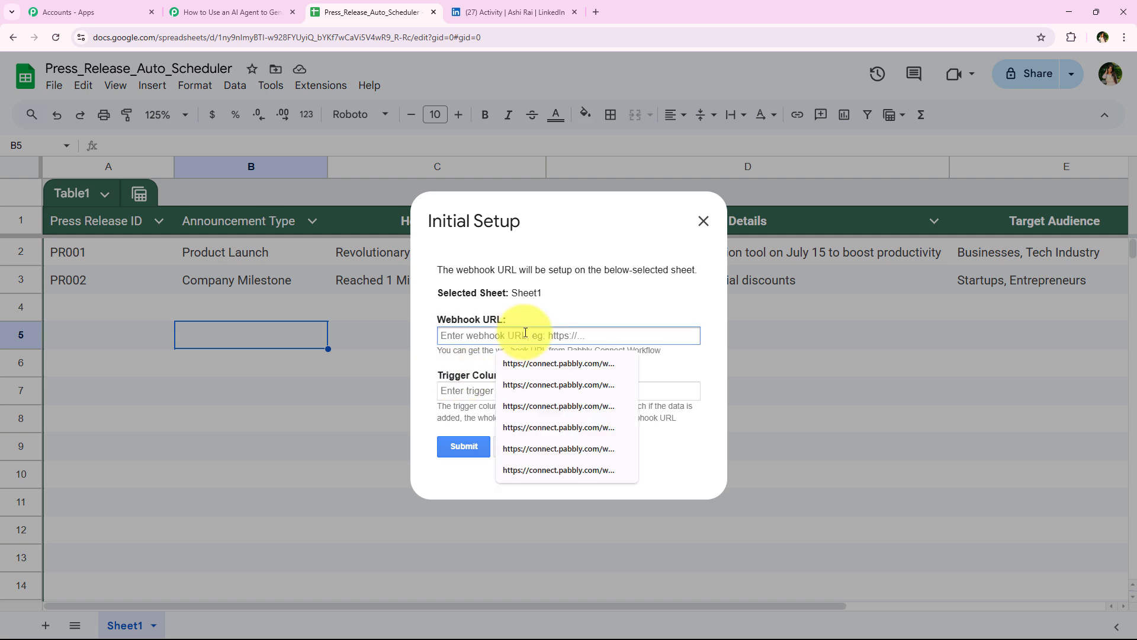
{"action": "key", "text": "ctrl+v"}
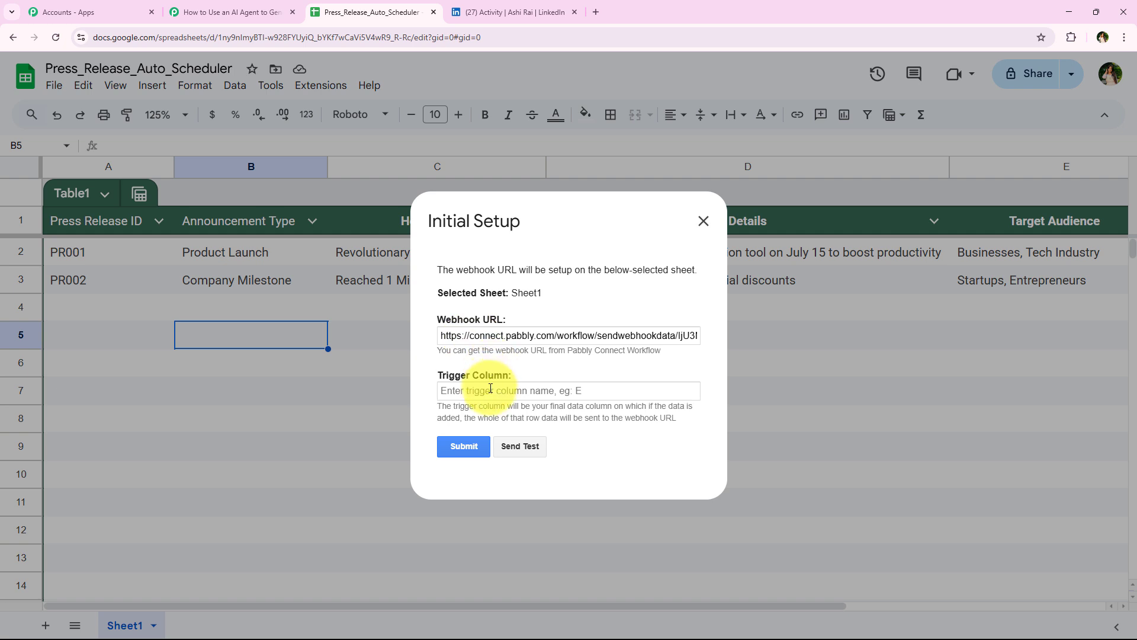
Set the webhook's trigger column to F, submit the initial setup and close its dialog.
{"action": "left_click", "coordinate": [521, 379]}
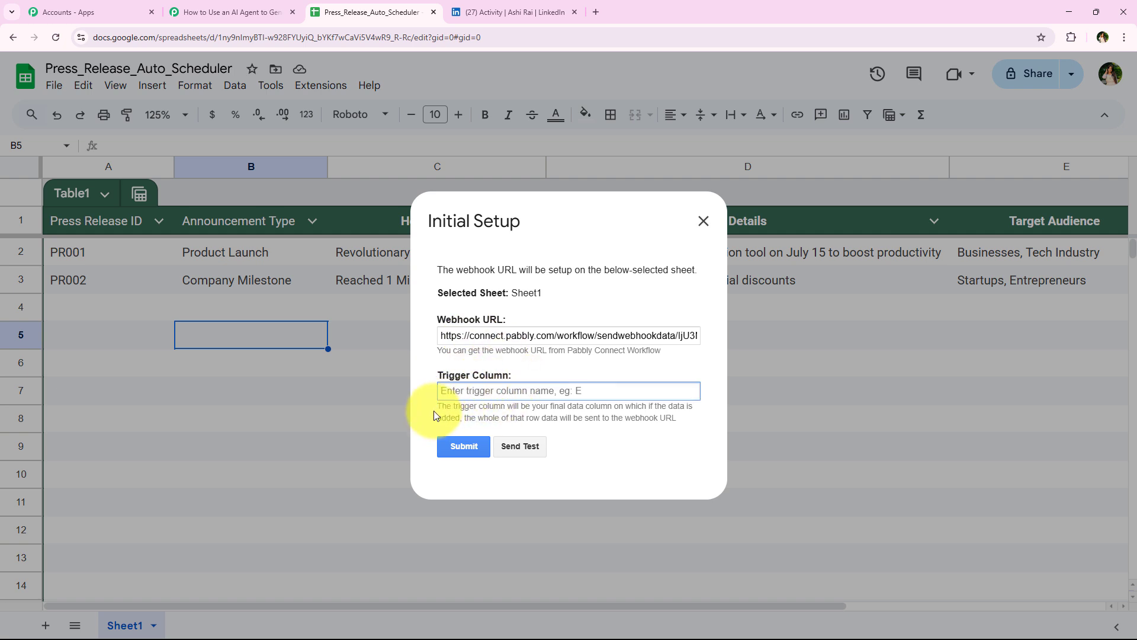
{"action": "left_click_drag", "start_coordinate": [437, 407], "coordinate": [703, 420]}
{"action": "left_click", "coordinate": [686, 437]}
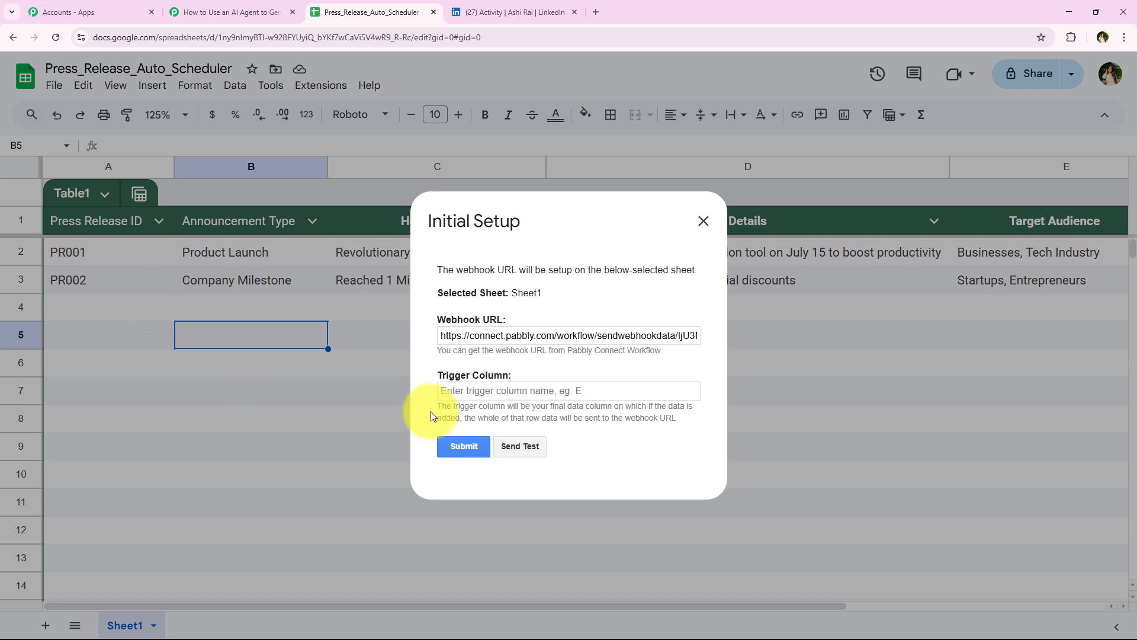
{"action": "left_click", "coordinate": [468, 392]}
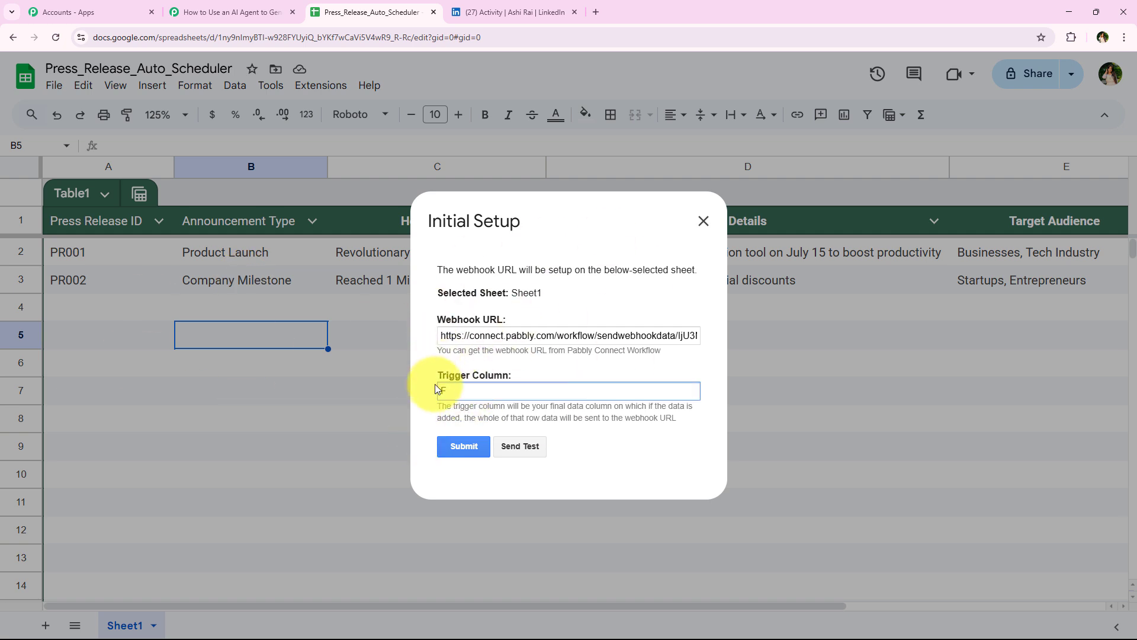
{"action": "left_click", "coordinate": [541, 357]}
{"action": "left_click", "coordinate": [464, 446]}
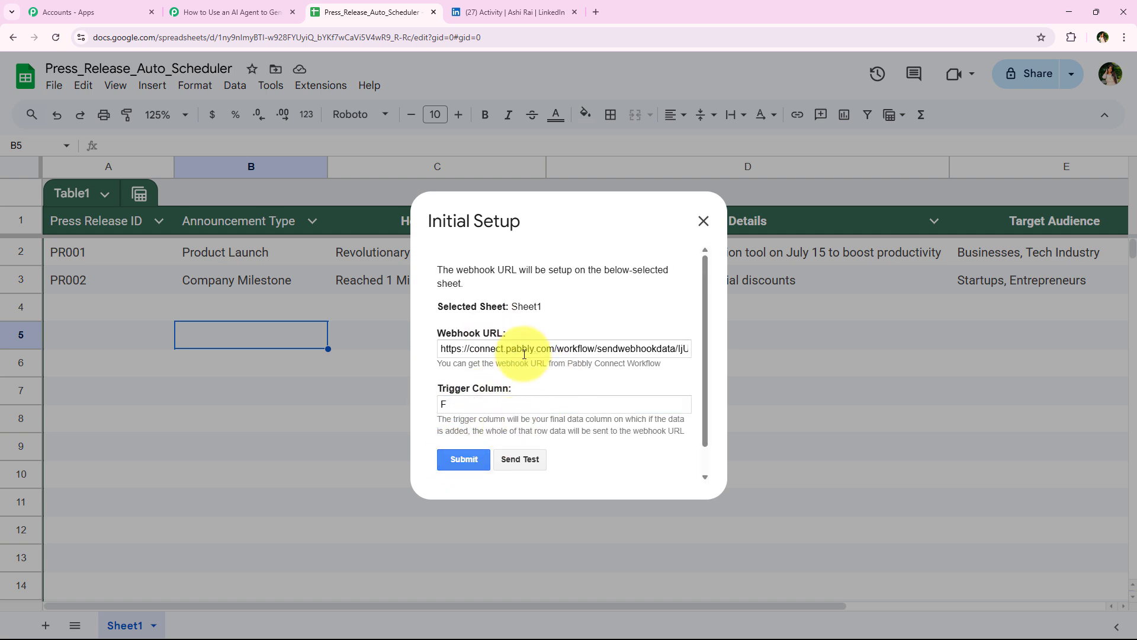
{"action": "scroll", "coordinate": [528, 341], "scroll_direction": "down", "scroll_amount": 1}
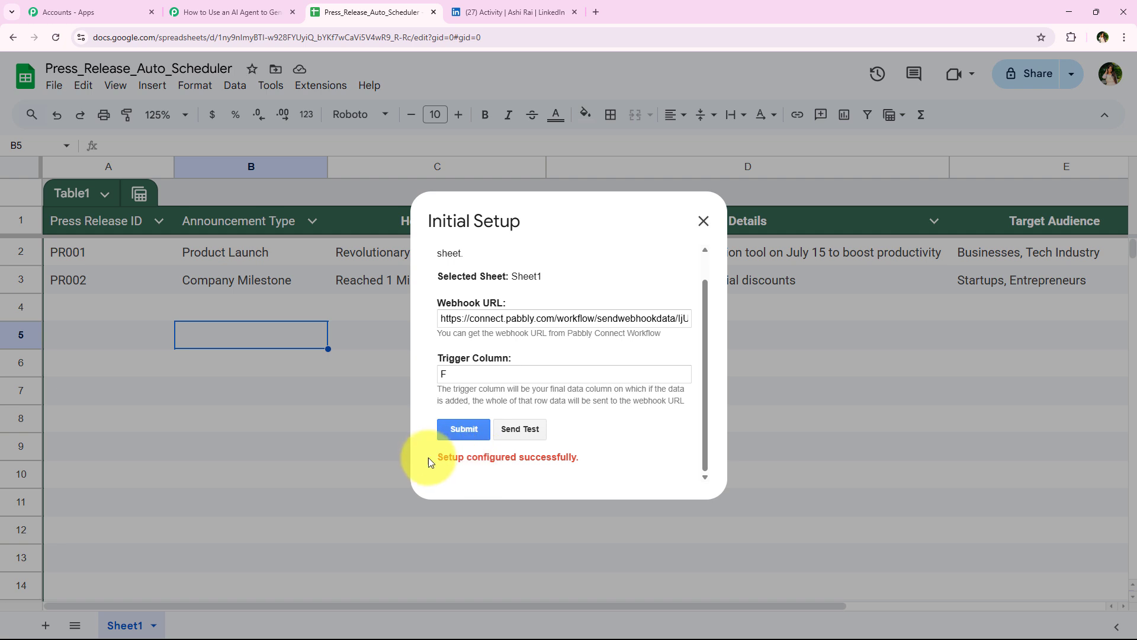
{"action": "left_click", "coordinate": [704, 221]}
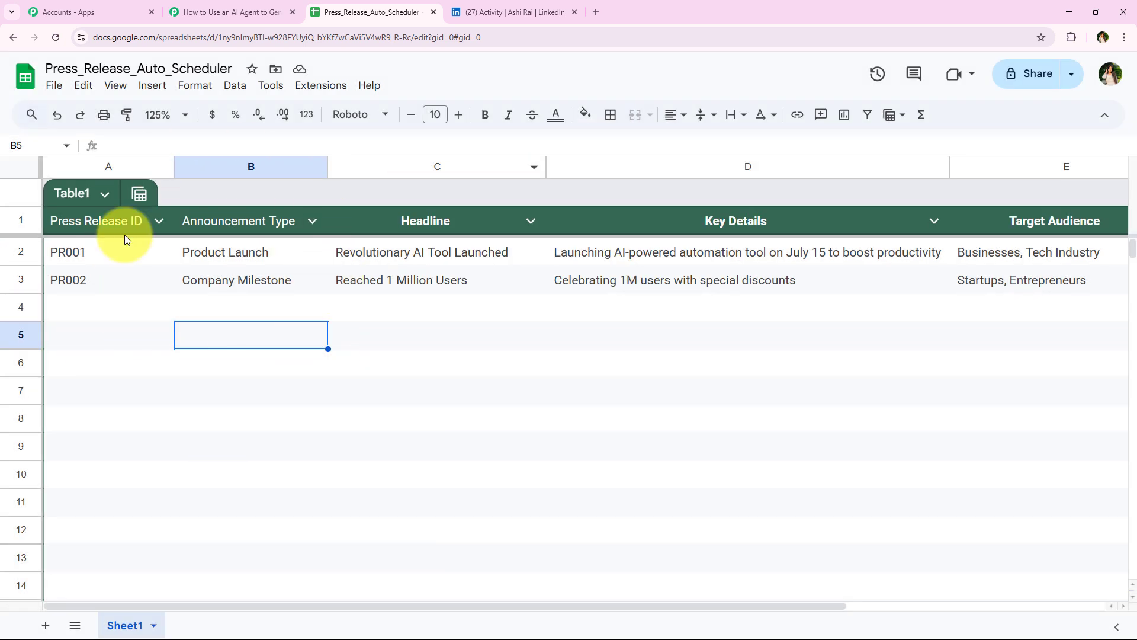
Switch to the Pabbly Connect workflow and read the trigger's note about making a test submission.
{"action": "left_click", "coordinate": [211, 11]}
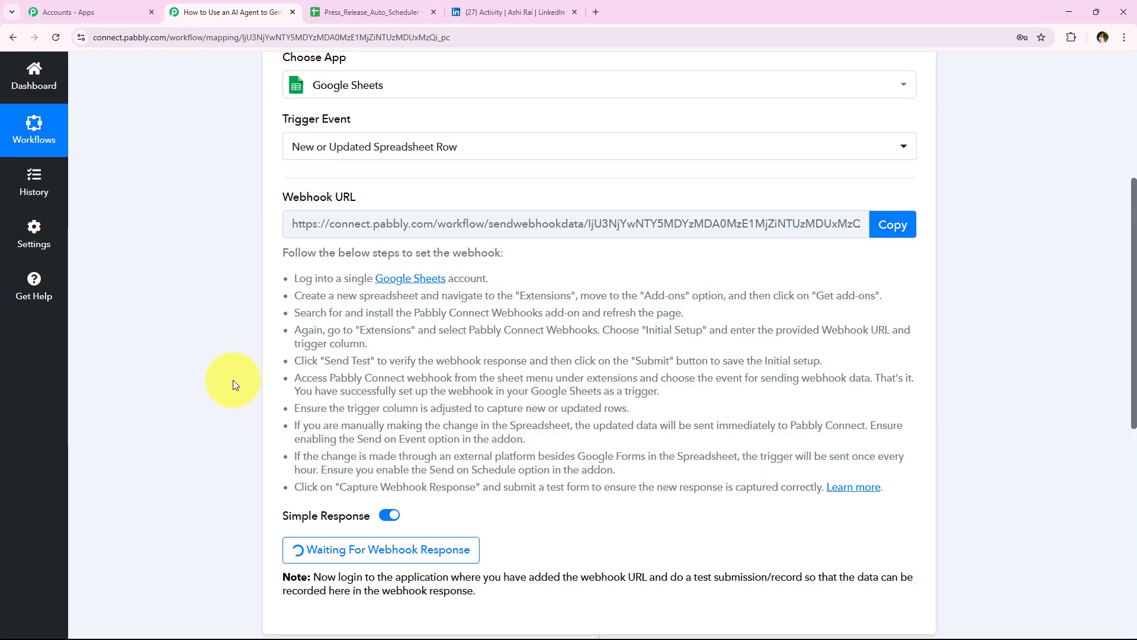
{"action": "scroll", "coordinate": [283, 272], "scroll_direction": "down", "scroll_amount": 3}
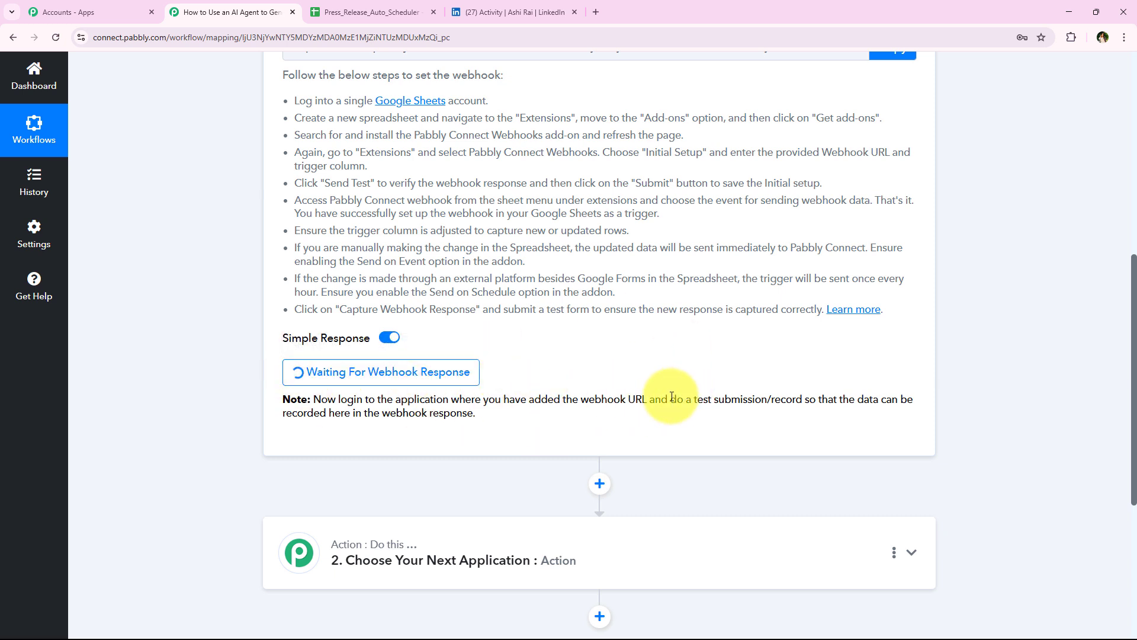
{"action": "left_click_drag", "start_coordinate": [671, 398], "coordinate": [798, 397]}
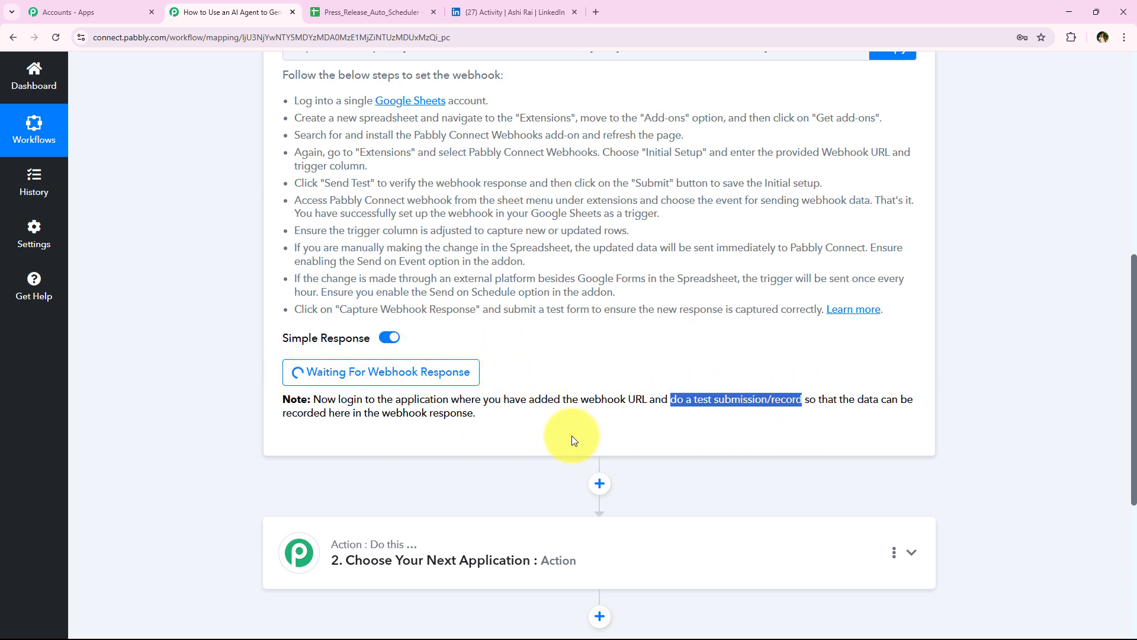
{"action": "left_click", "coordinate": [539, 432]}
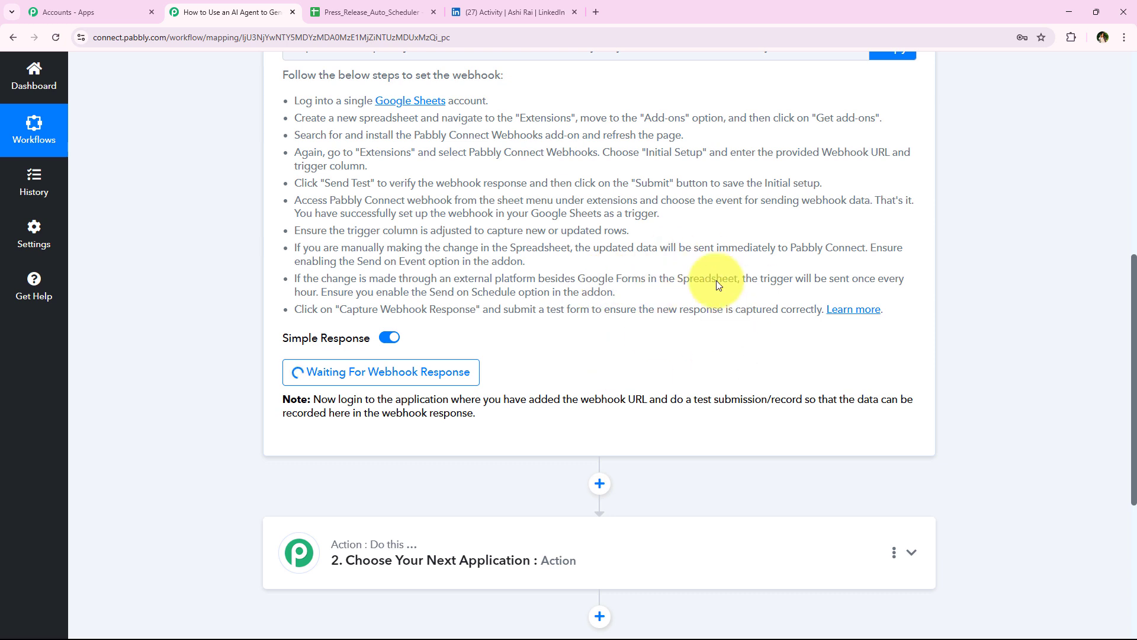
Return to the Press_Release_Auto_Scheduler spreadsheet and enable Send On Event in the Pabbly Connect Webhooks add-on.
{"action": "left_click", "coordinate": [379, 12]}
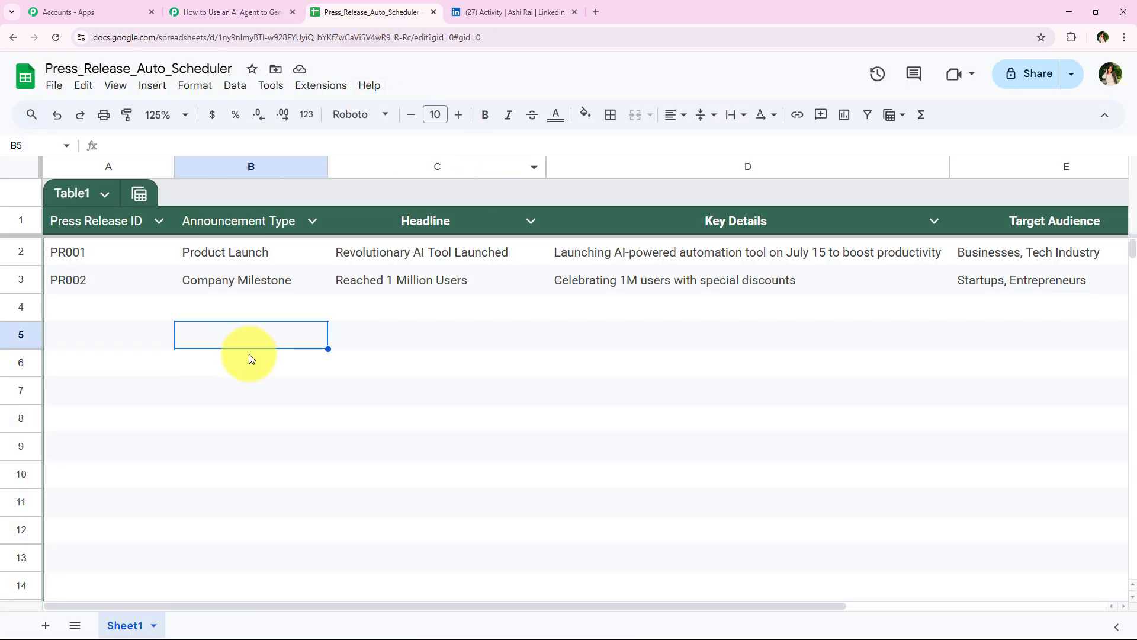
{"action": "left_click", "coordinate": [249, 360]}
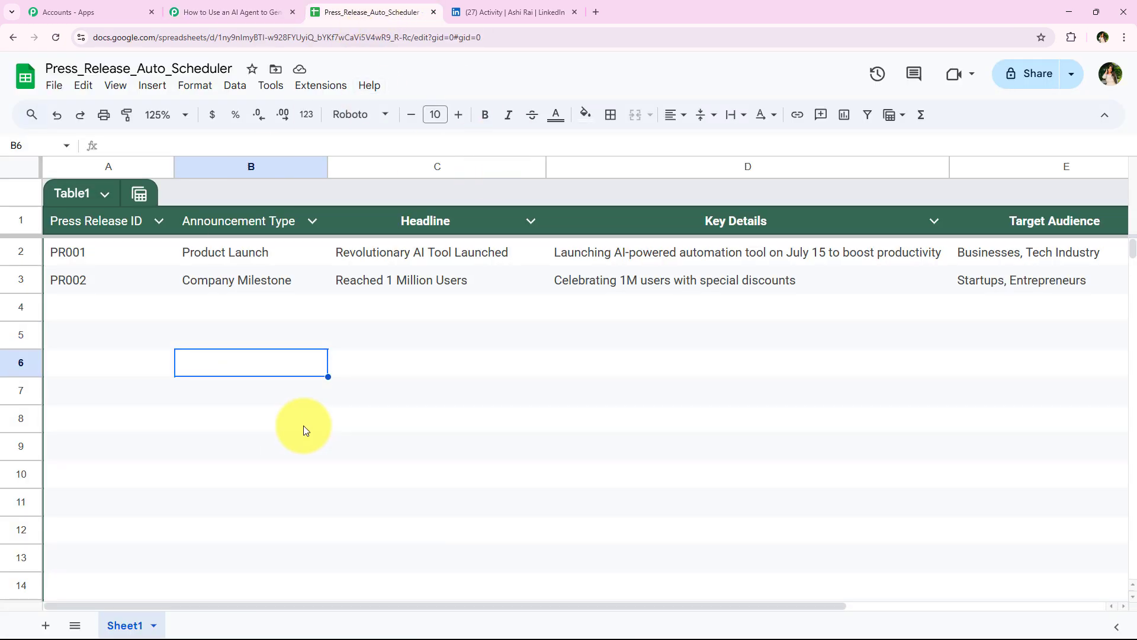
{"action": "left_click", "coordinate": [335, 89]}
{"action": "mouse_move", "coordinate": [333, 253]}
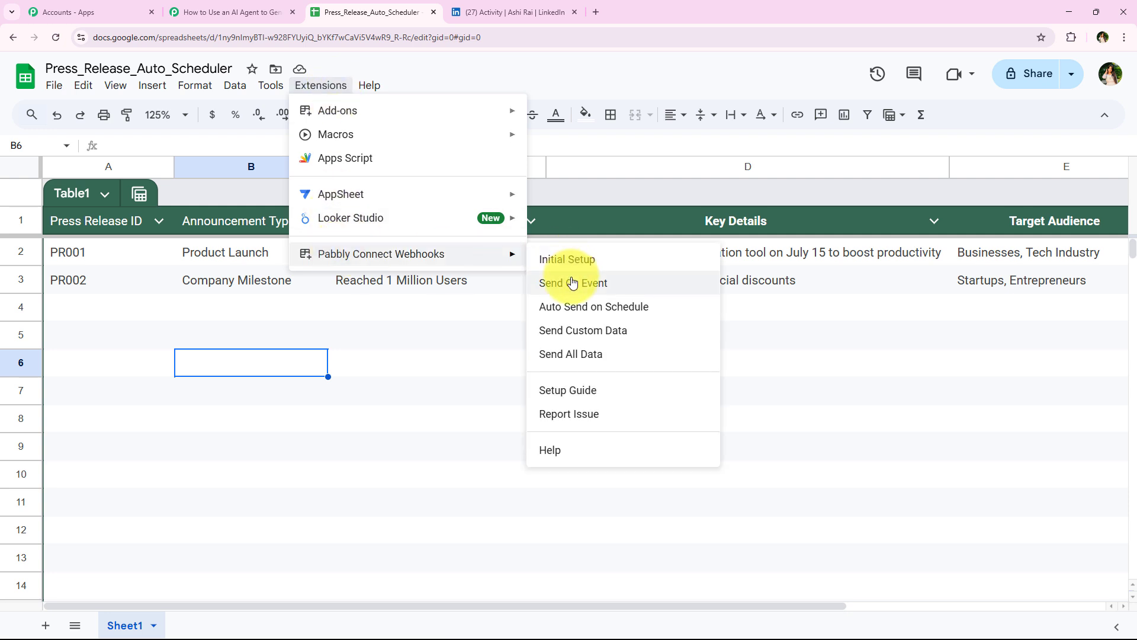
{"action": "left_click", "coordinate": [690, 285]}
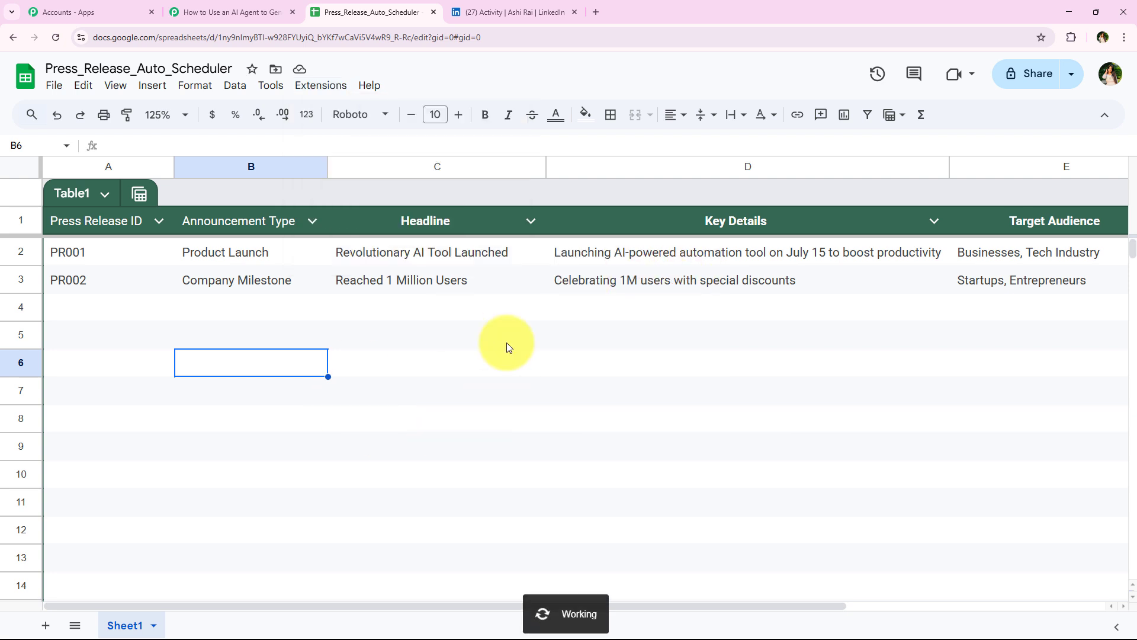
{"action": "left_click", "coordinate": [308, 86]}
{"action": "mouse_move", "coordinate": [490, 255]}
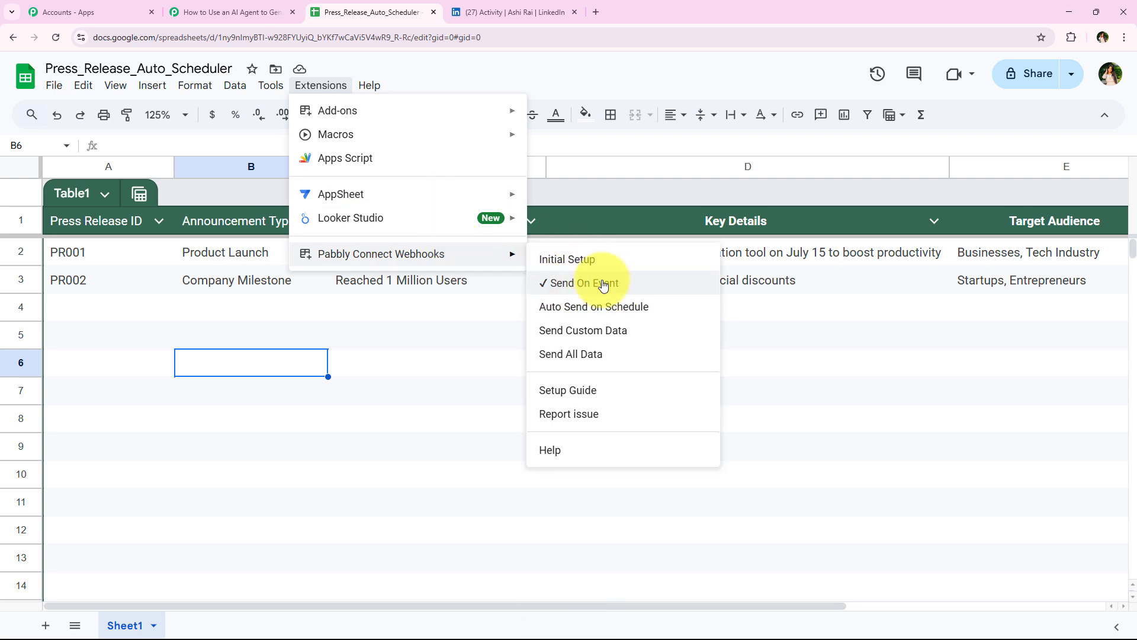
{"action": "left_click", "coordinate": [392, 354]}
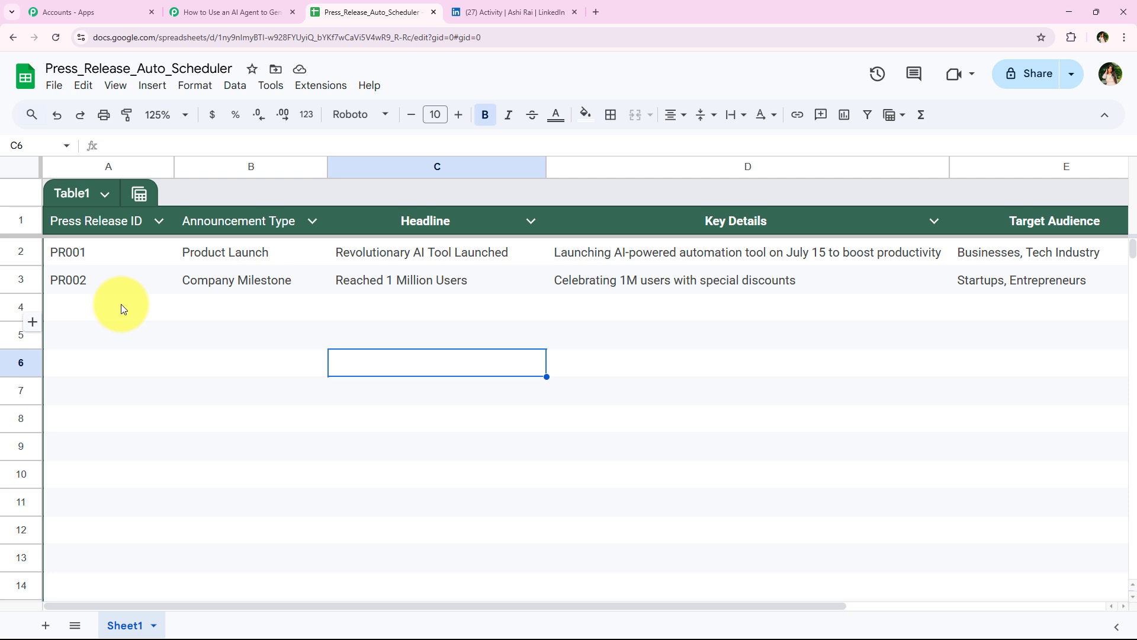
{"action": "left_click_drag", "start_coordinate": [102, 310], "coordinate": [667, 311]}
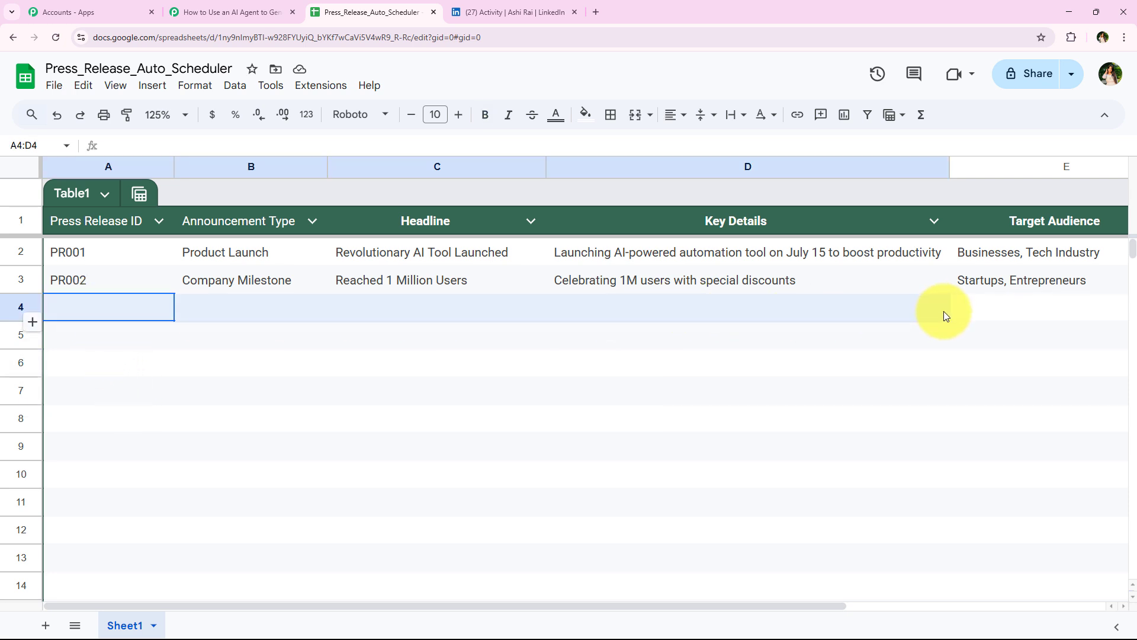
{"action": "left_click_drag", "start_coordinate": [944, 311], "coordinate": [1132, 314]}
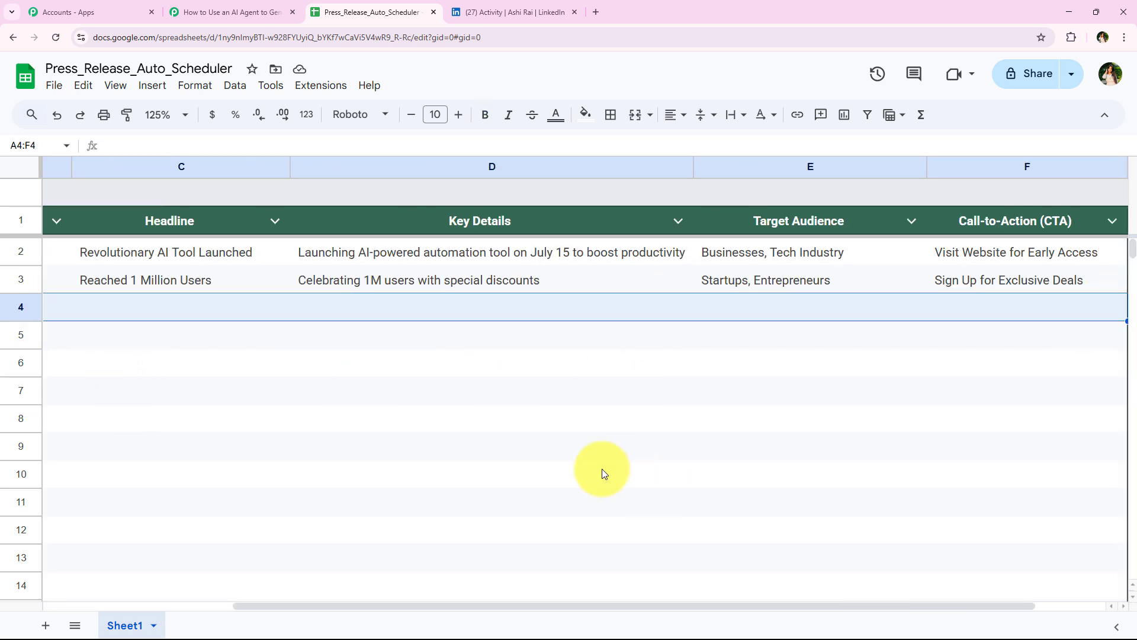
{"action": "left_click_drag", "start_coordinate": [516, 605], "coordinate": [328, 606]}
{"action": "left_click", "coordinate": [69, 421]}
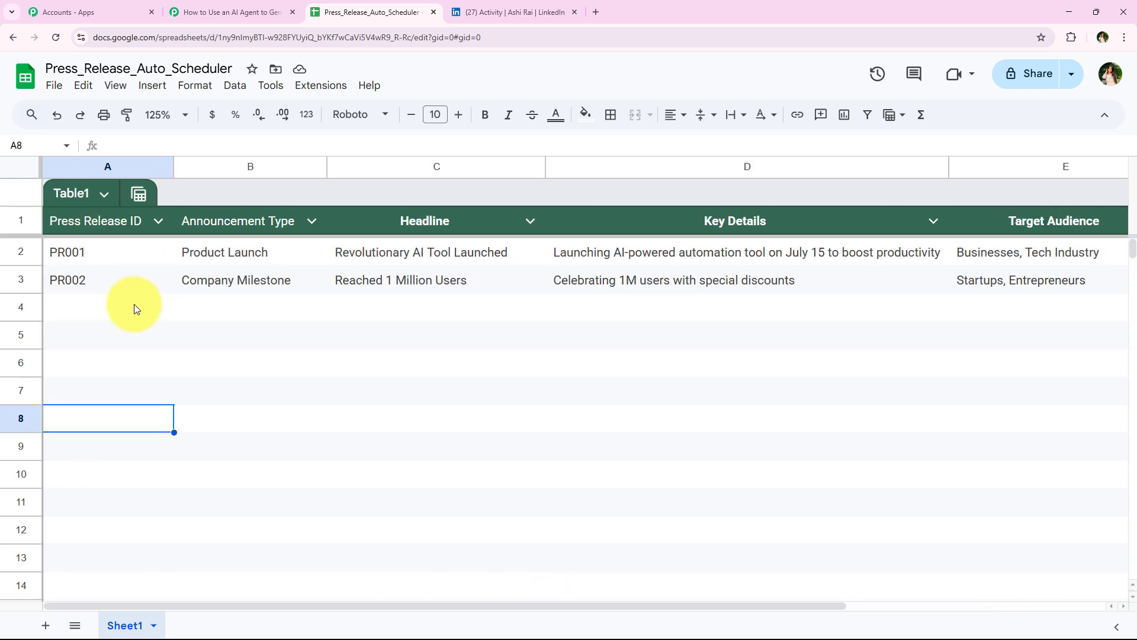
Fill row 4 with Press Release ID "PR003", Announcement Type "Event Announcement" and Headline "Hosting AI Automation Webinar".
{"action": "left_click", "coordinate": [121, 305]}
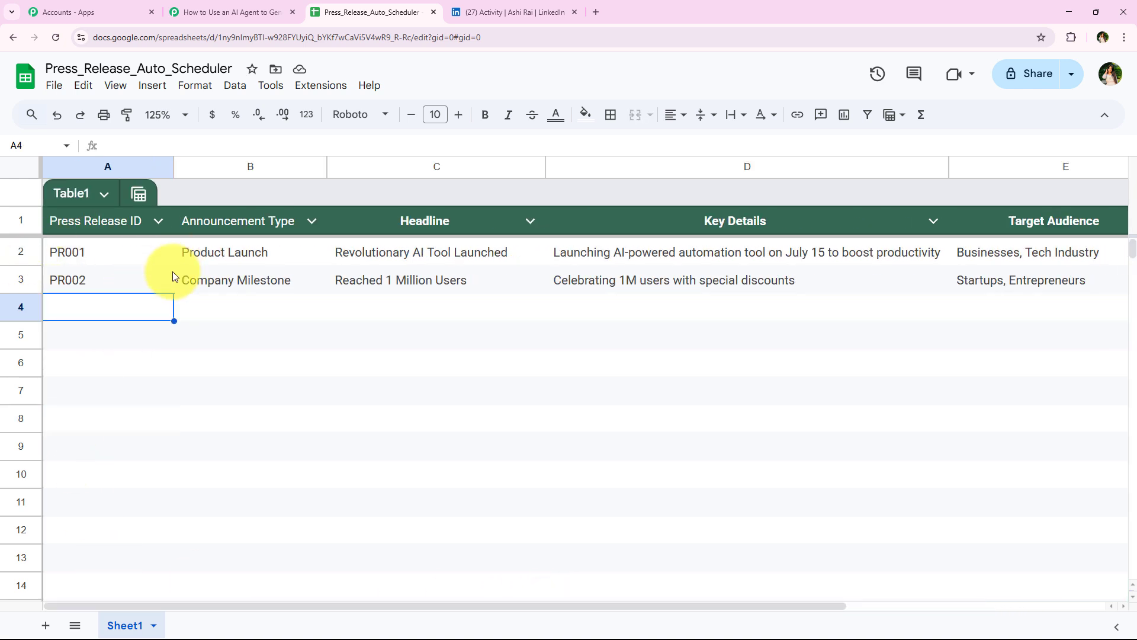
{"action": "type", "text": "PR003"}
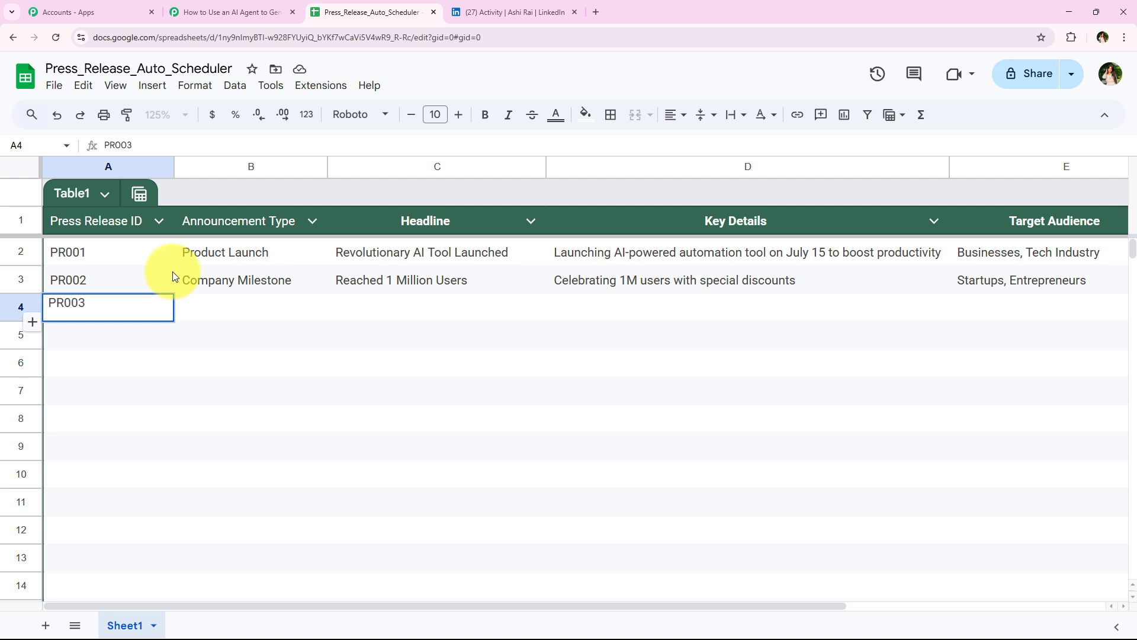
{"action": "key", "text": "Return"}
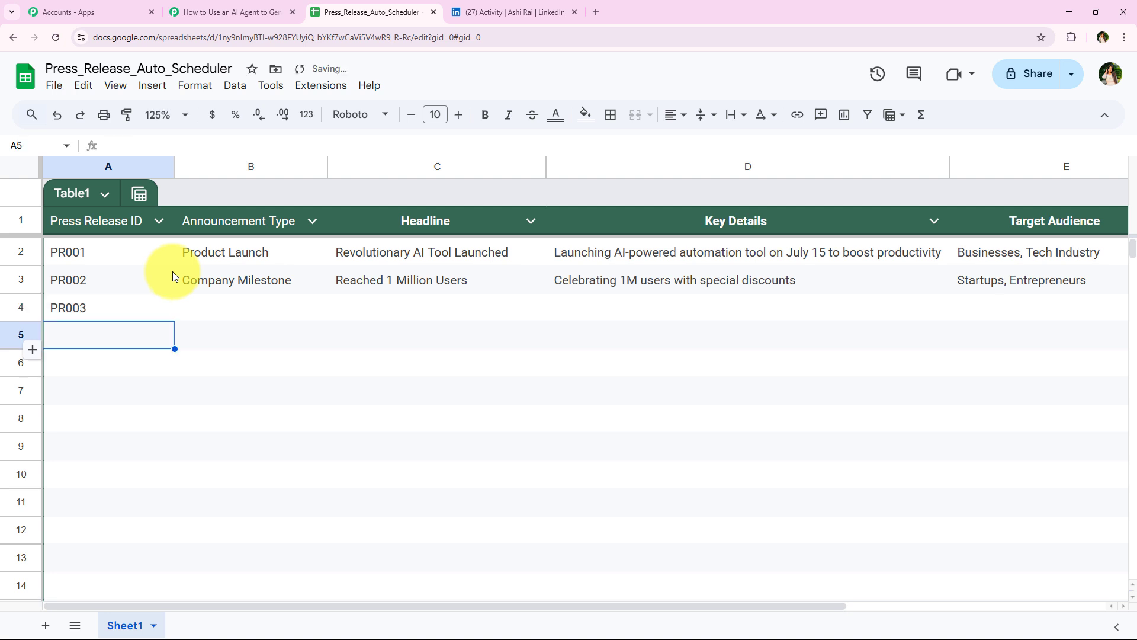
{"action": "left_click", "coordinate": [202, 318]}
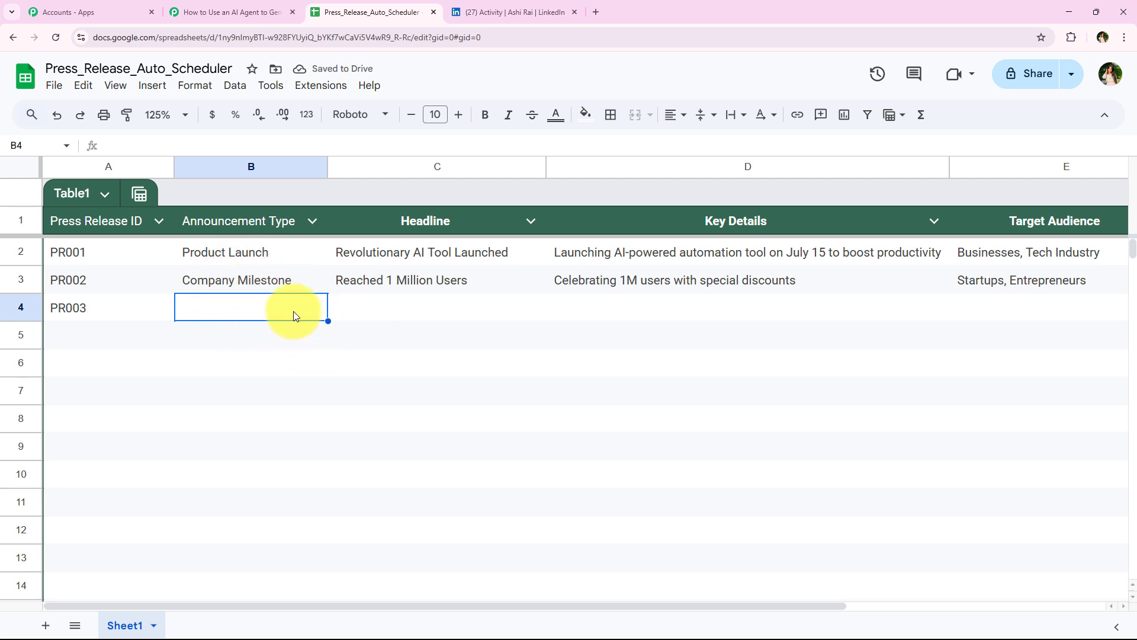
{"action": "type", "text": "Event Announcement"}
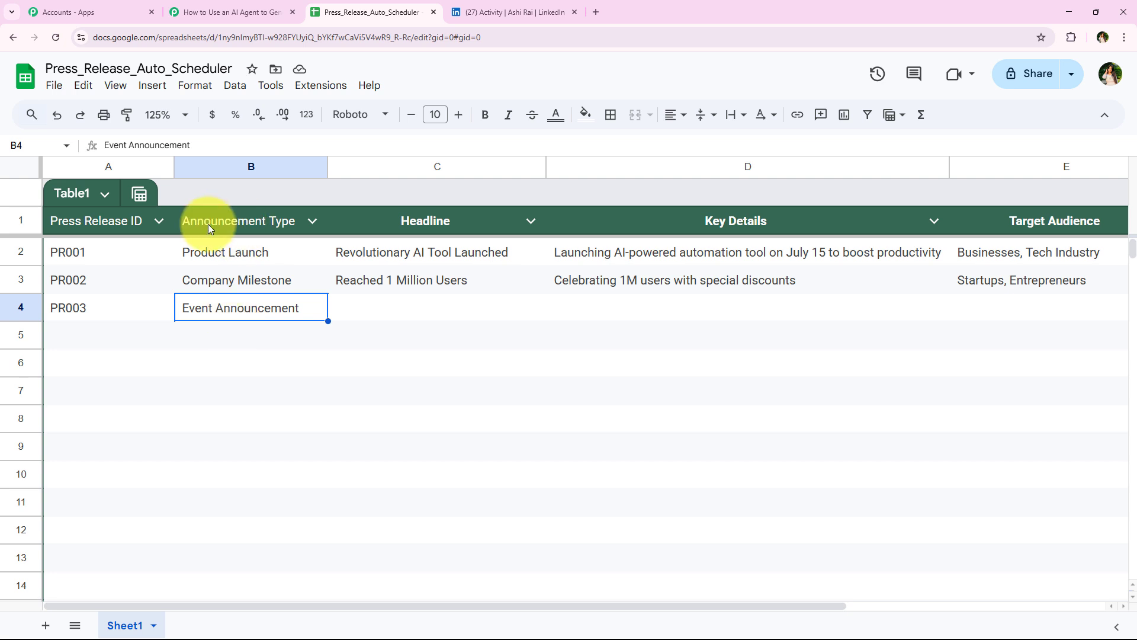
{"action": "left_click", "coordinate": [400, 319]}
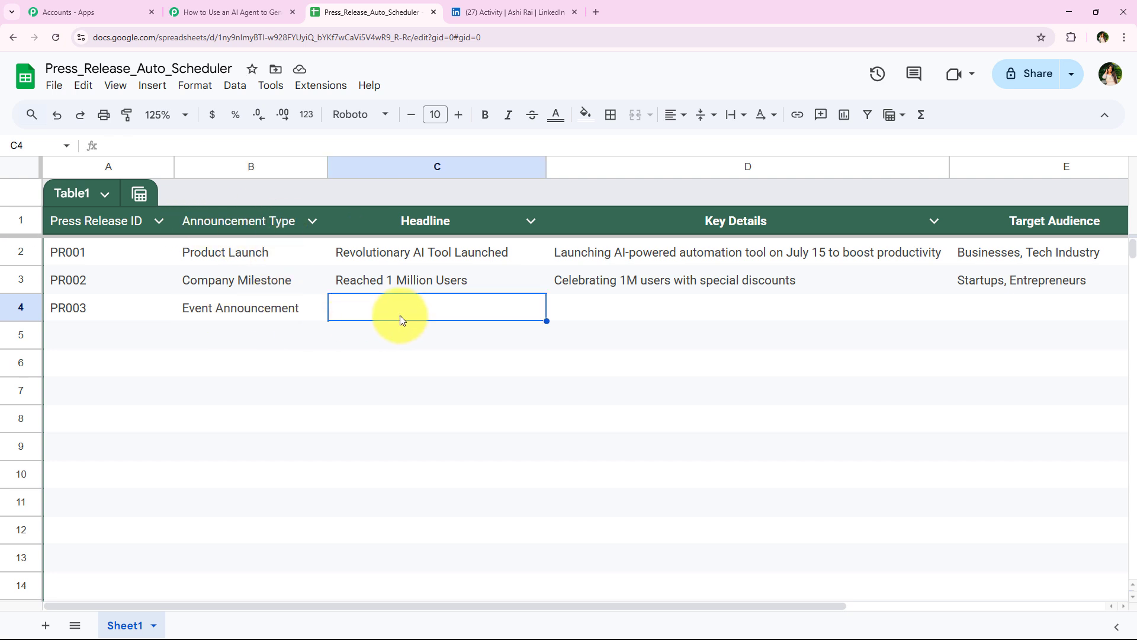
{"action": "type", "text": "Hosting AI Automation Webinar"}
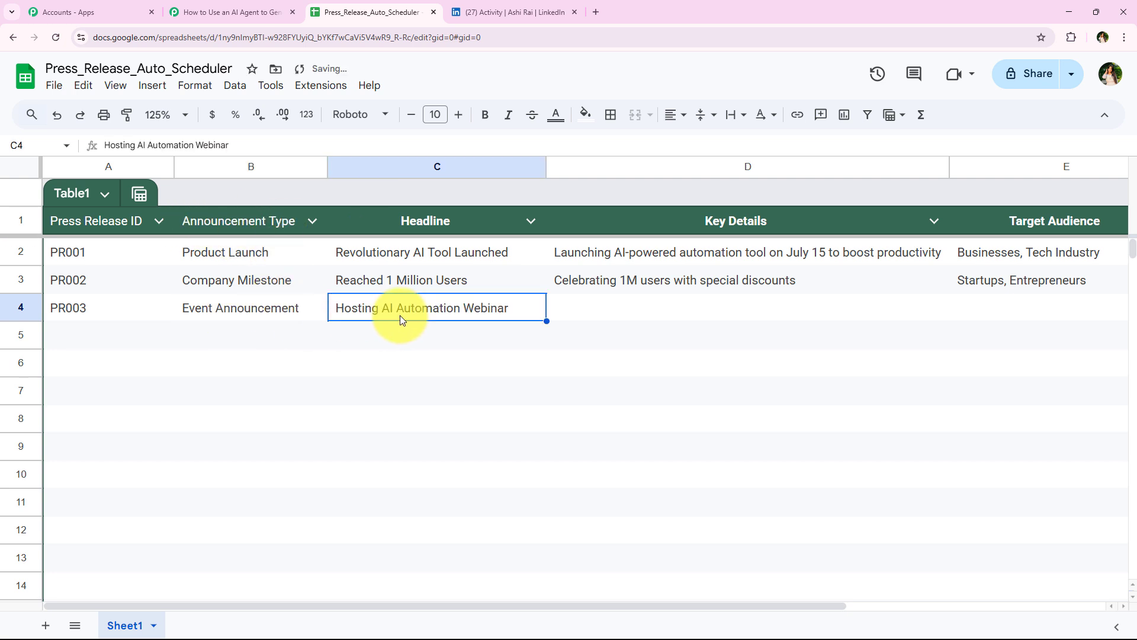
Complete row 4 with Key Details "Free webinar on AI for marketing on Sept 5", Target Audience "Marketers, Business Owners" and Call-to-Action "Register Now".
{"action": "left_click", "coordinate": [612, 279]}
{"action": "left_click", "coordinate": [612, 302]}
{"action": "type", "text": "Free webinar on AI for marketing on Sept 5"}
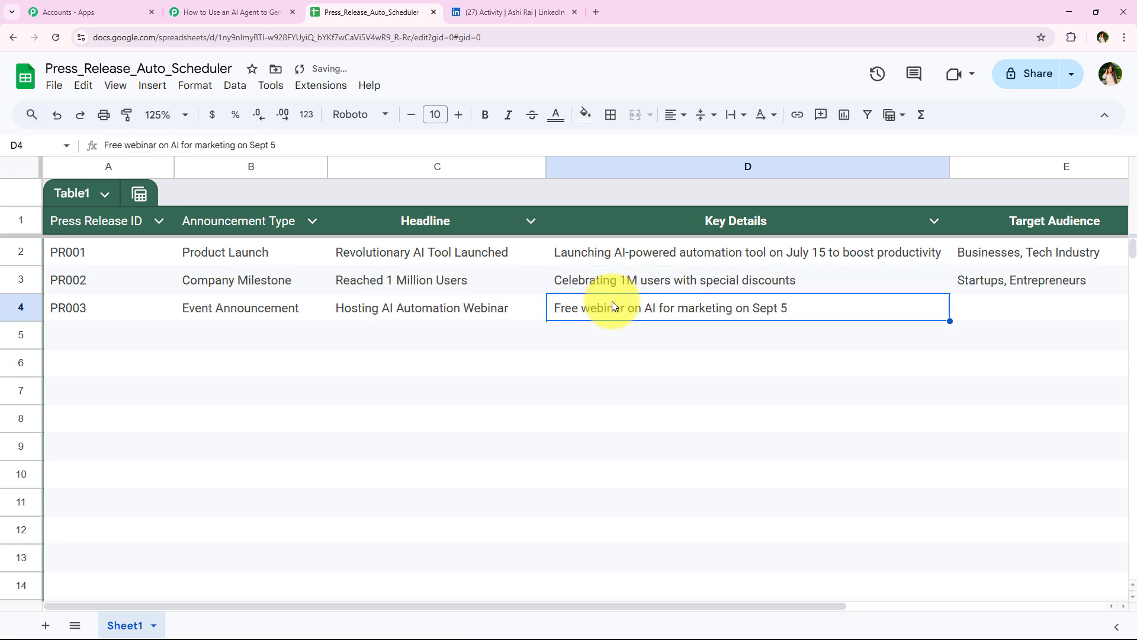
{"action": "left_click_drag", "start_coordinate": [488, 603], "coordinate": [708, 587]}
{"action": "left_click", "coordinate": [791, 317]}
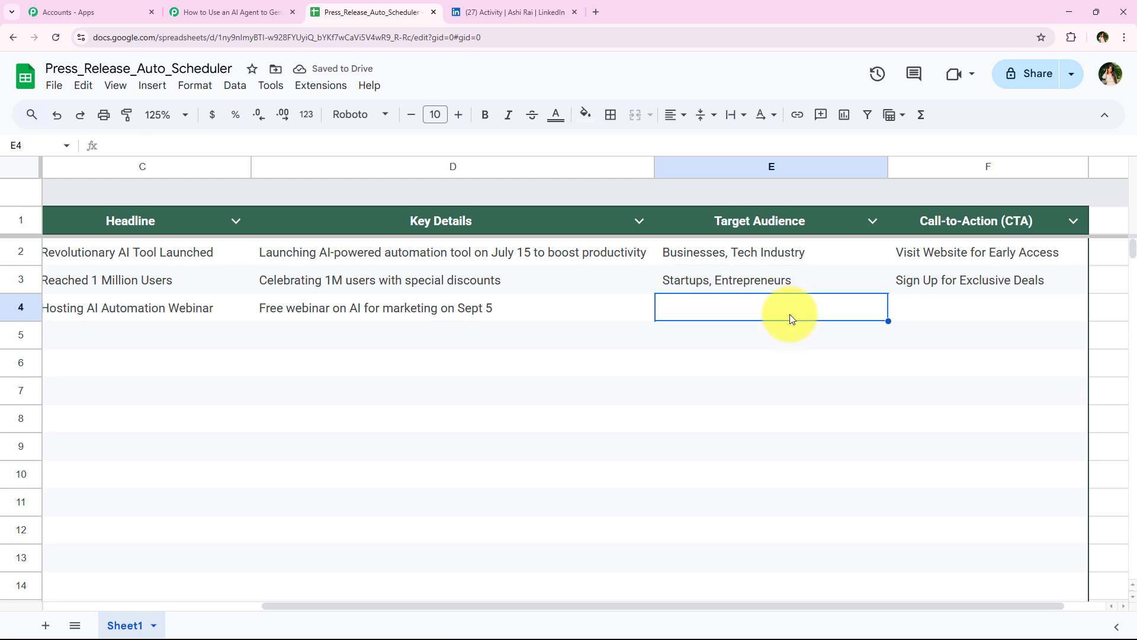
{"action": "type", "text": "Marketers, Business Owners"}
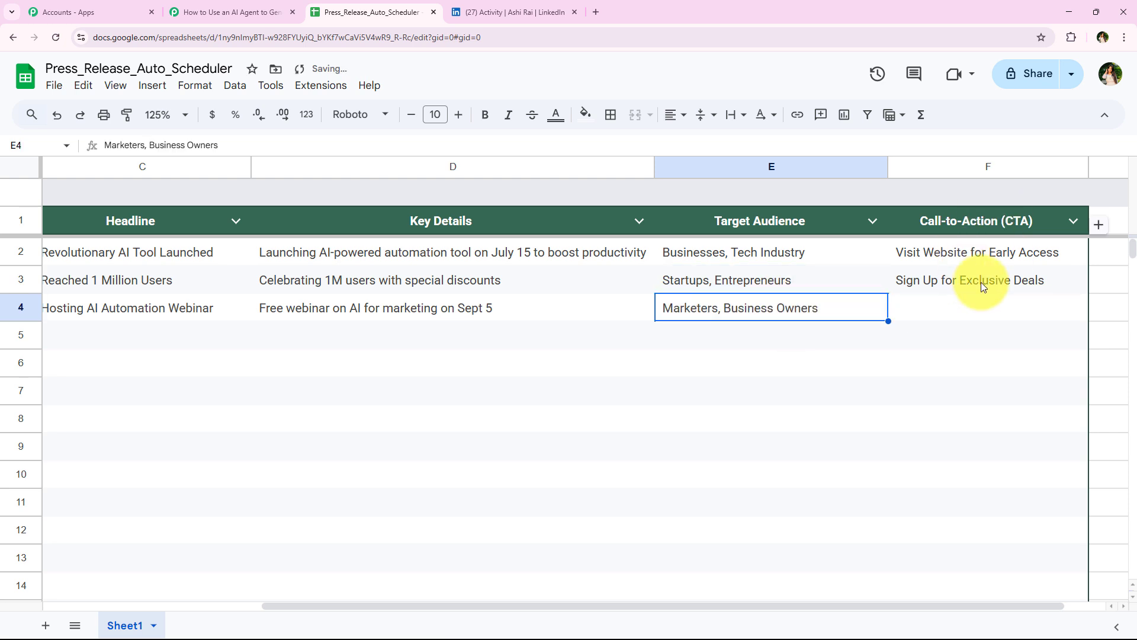
{"action": "left_click", "coordinate": [957, 319]}
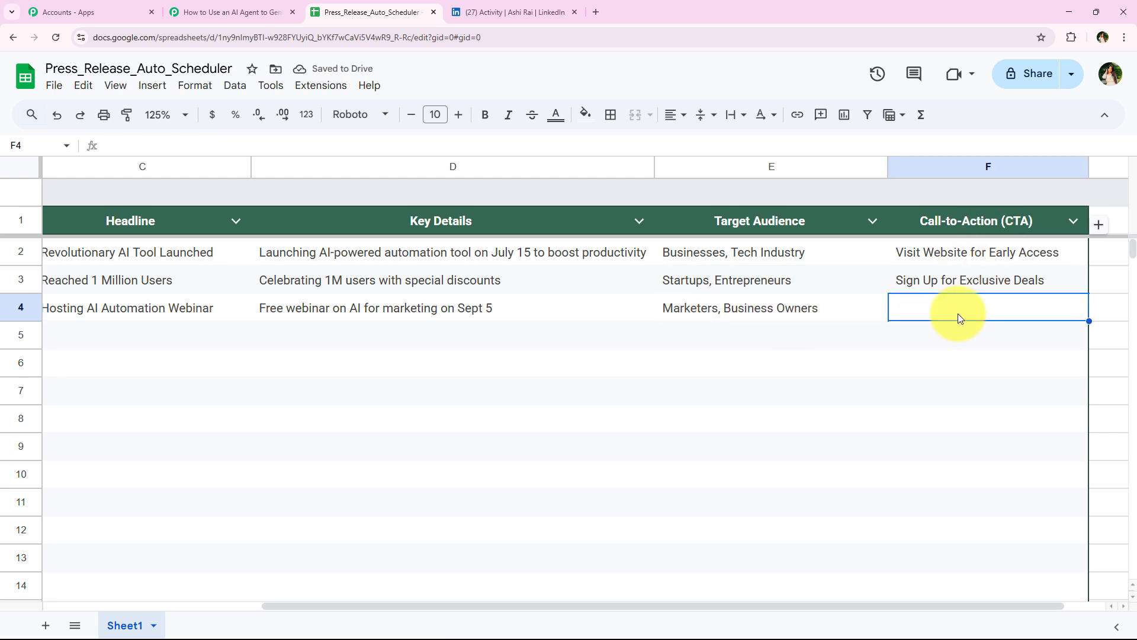
{"action": "type", "text": "Register Now"}
{"action": "left_click", "coordinate": [902, 339]}
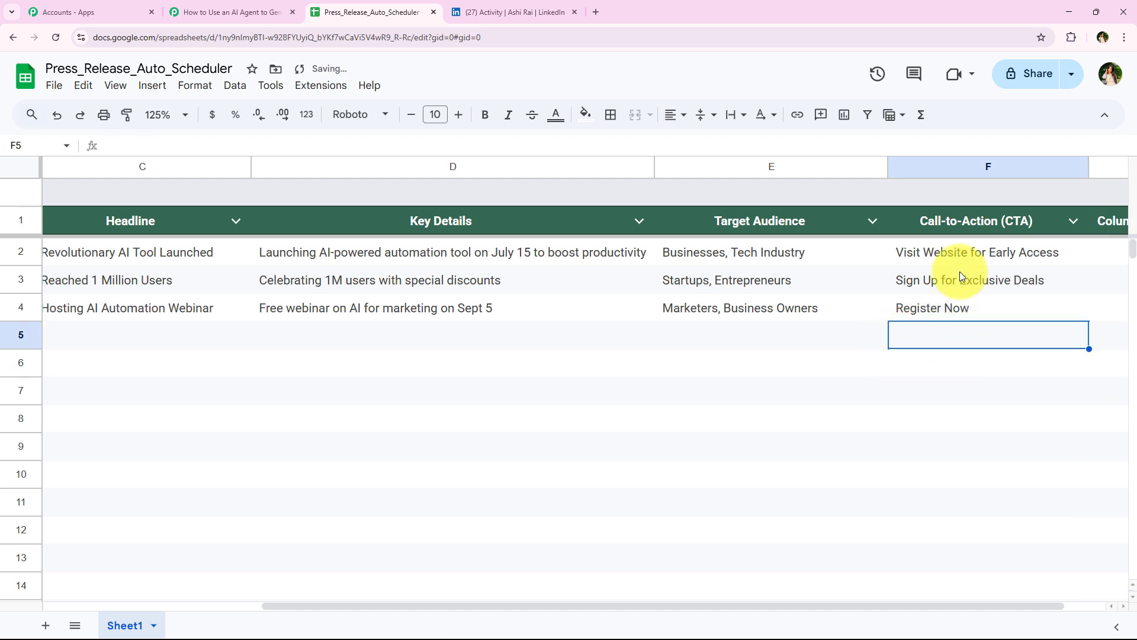
Return to the Pabbly Connect workflow, examine the response fields captured for the new row and collapse the Google Sheets trigger.
{"action": "left_click_drag", "start_coordinate": [915, 606], "coordinate": [561, 597]}
{"action": "key", "text": "Down"}
{"action": "key", "text": "Down"}
{"action": "left_click_drag", "start_coordinate": [662, 580], "coordinate": [431, 155]}
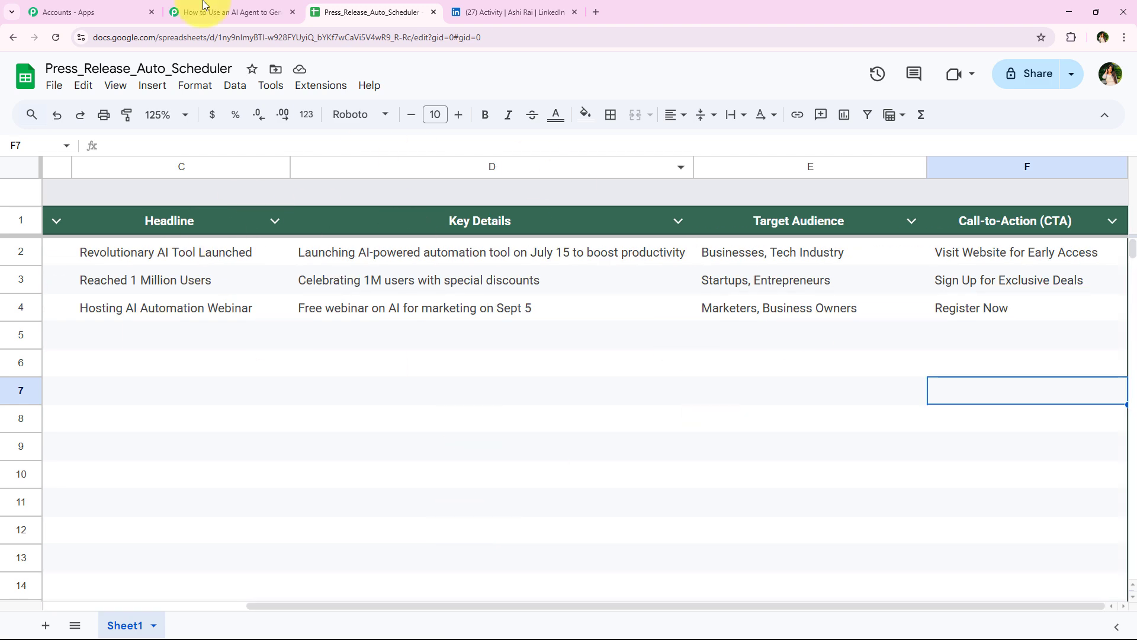
{"action": "left_click", "coordinate": [203, 7]}
{"action": "scroll", "coordinate": [212, 237], "scroll_direction": "down", "scroll_amount": 3}
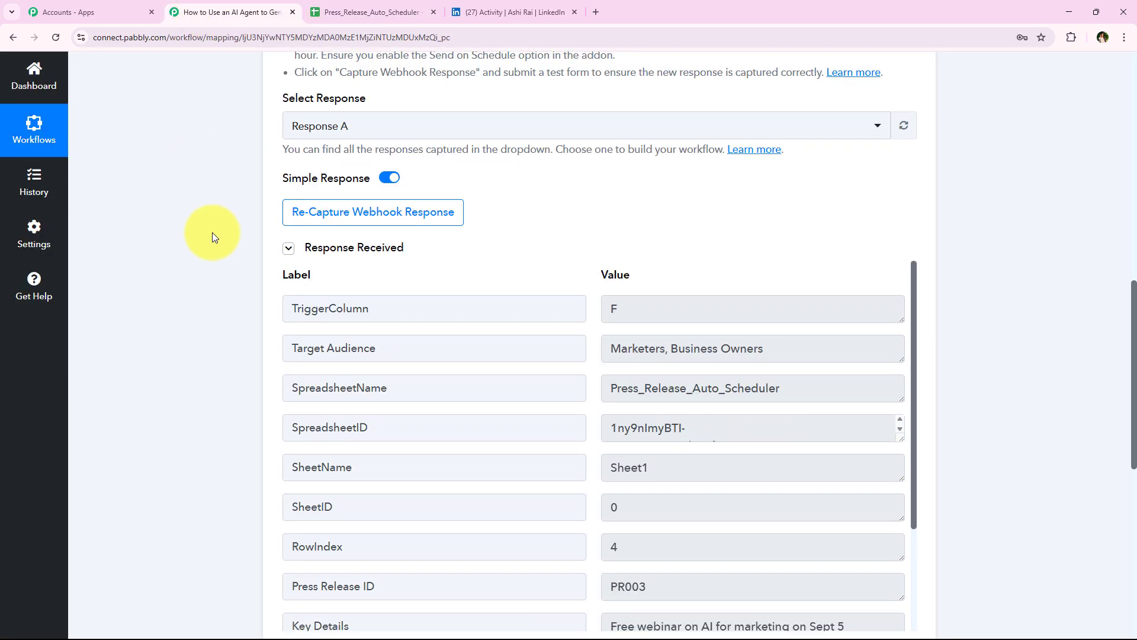
{"action": "scroll", "coordinate": [212, 233], "scroll_direction": "down", "scroll_amount": 2}
{"action": "scroll", "coordinate": [599, 279], "scroll_direction": "down", "scroll_amount": 3}
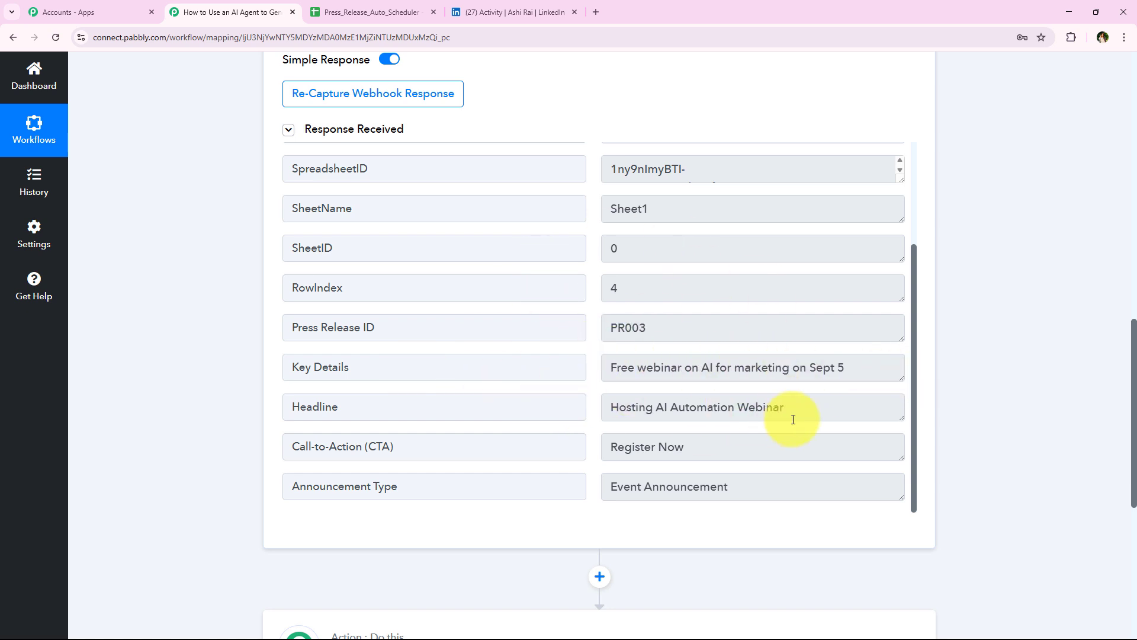
{"action": "left_click", "coordinate": [749, 452]}
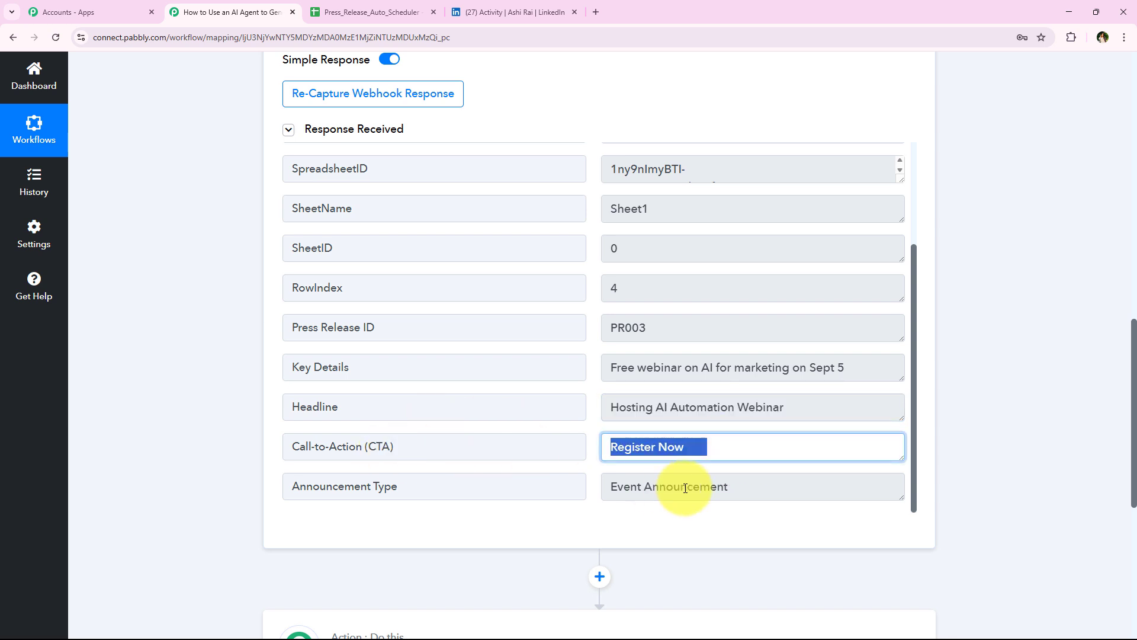
{"action": "left_click", "coordinate": [685, 487]}
{"action": "scroll", "coordinate": [564, 389], "scroll_direction": "up", "scroll_amount": 2}
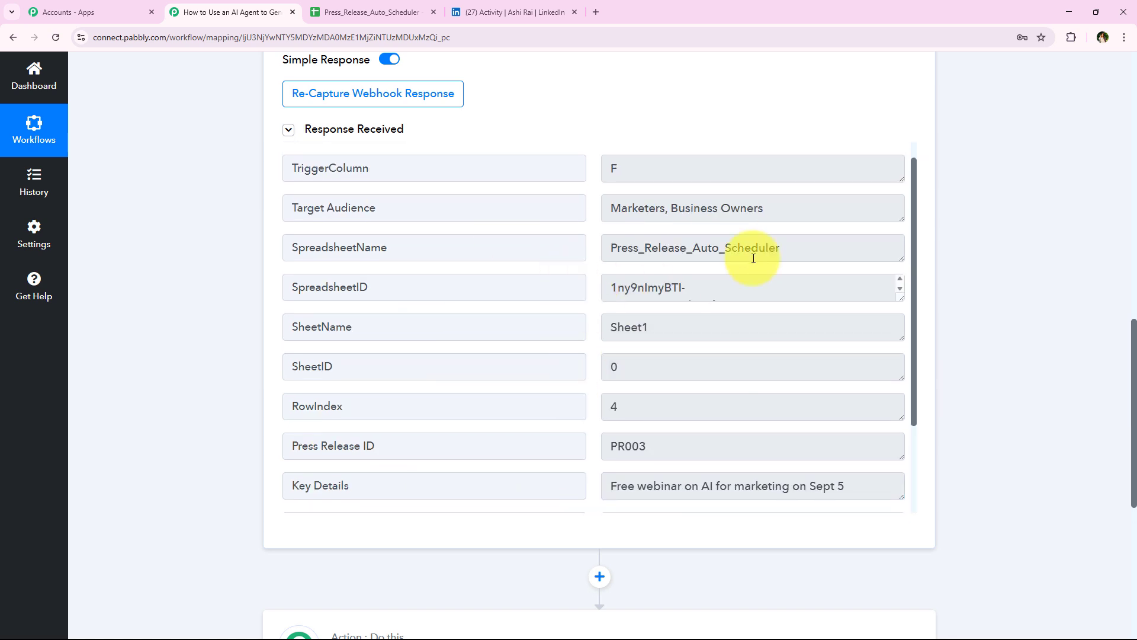
{"action": "left_click", "coordinate": [824, 243]}
{"action": "left_click", "coordinate": [752, 204]}
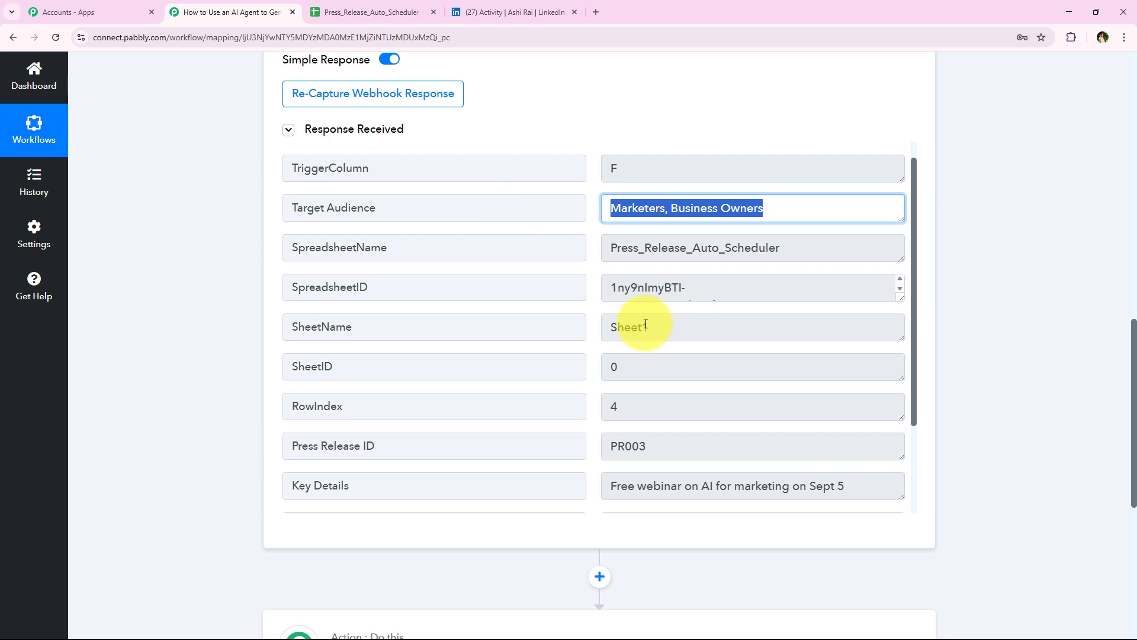
{"action": "scroll", "coordinate": [646, 324], "scroll_direction": "down", "scroll_amount": 3}
{"action": "scroll", "coordinate": [211, 374], "scroll_direction": "up", "scroll_amount": 10}
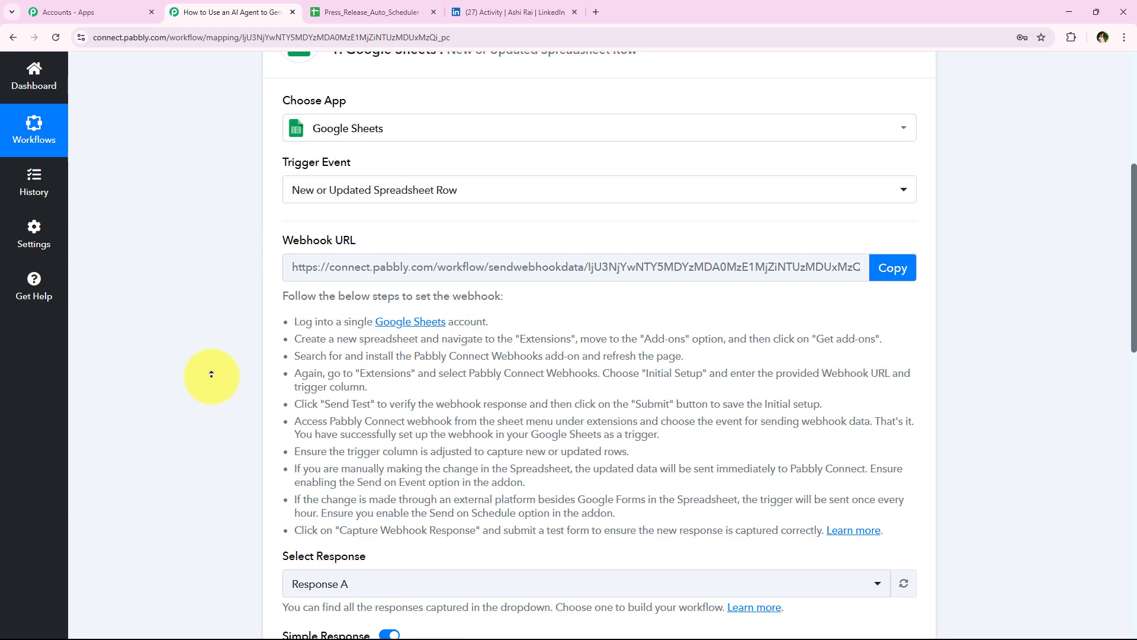
{"action": "scroll", "coordinate": [211, 374], "scroll_direction": "up", "scroll_amount": 5}
{"action": "left_click", "coordinate": [512, 317]}
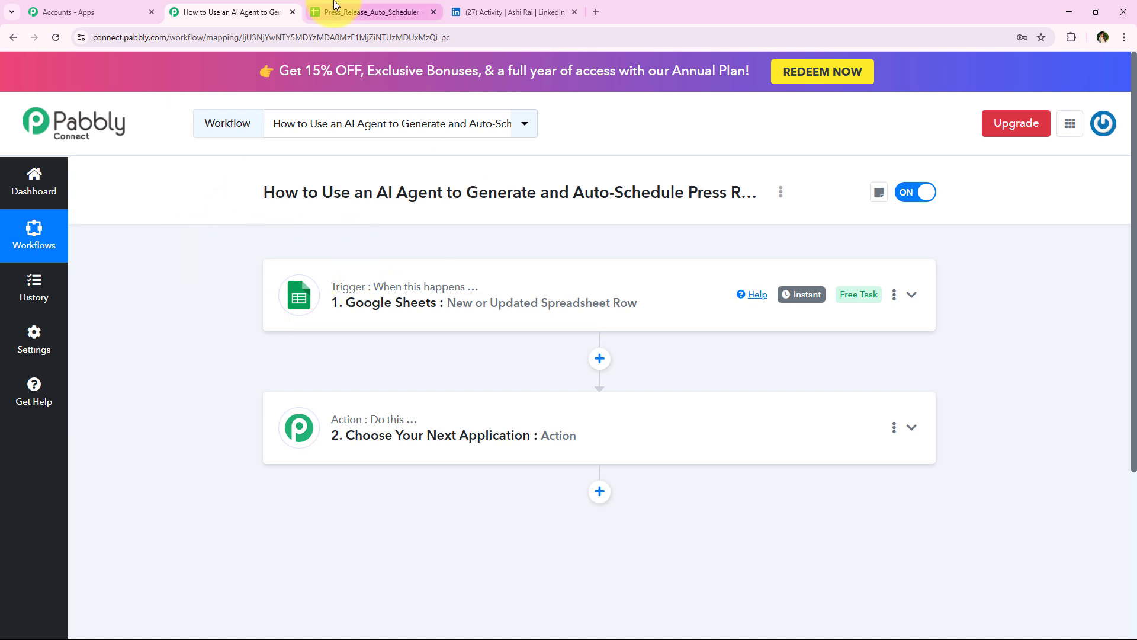
{"action": "left_click", "coordinate": [374, 12]}
{"action": "left_click", "coordinate": [116, 336]}
{"action": "left_click_drag", "start_coordinate": [116, 335], "coordinate": [736, 348]}
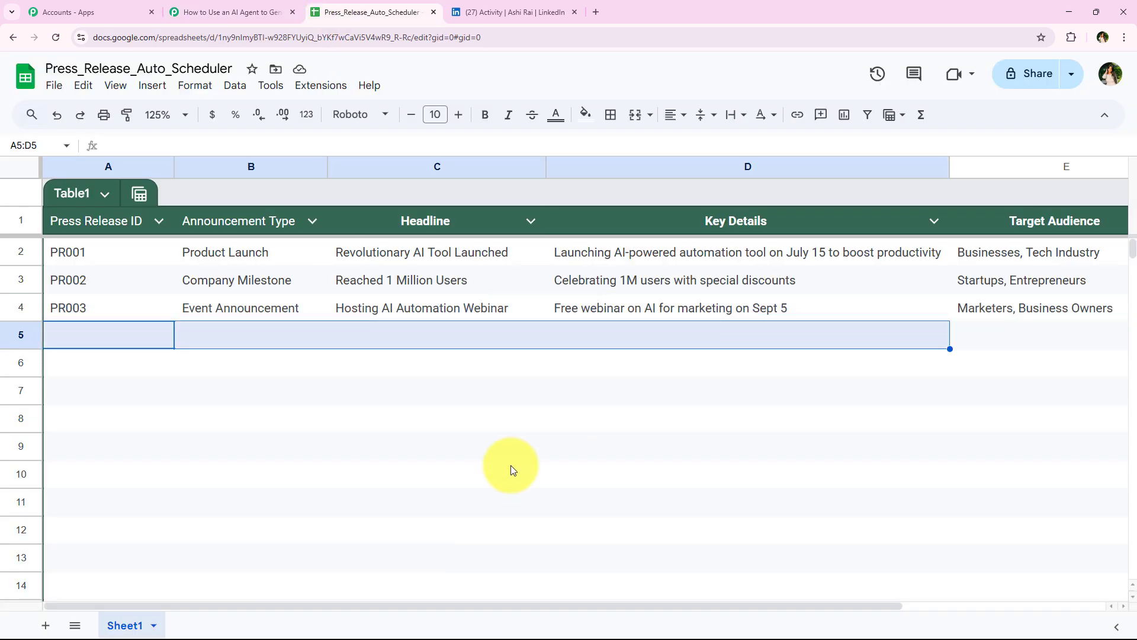
{"action": "left_click", "coordinate": [237, 11]}
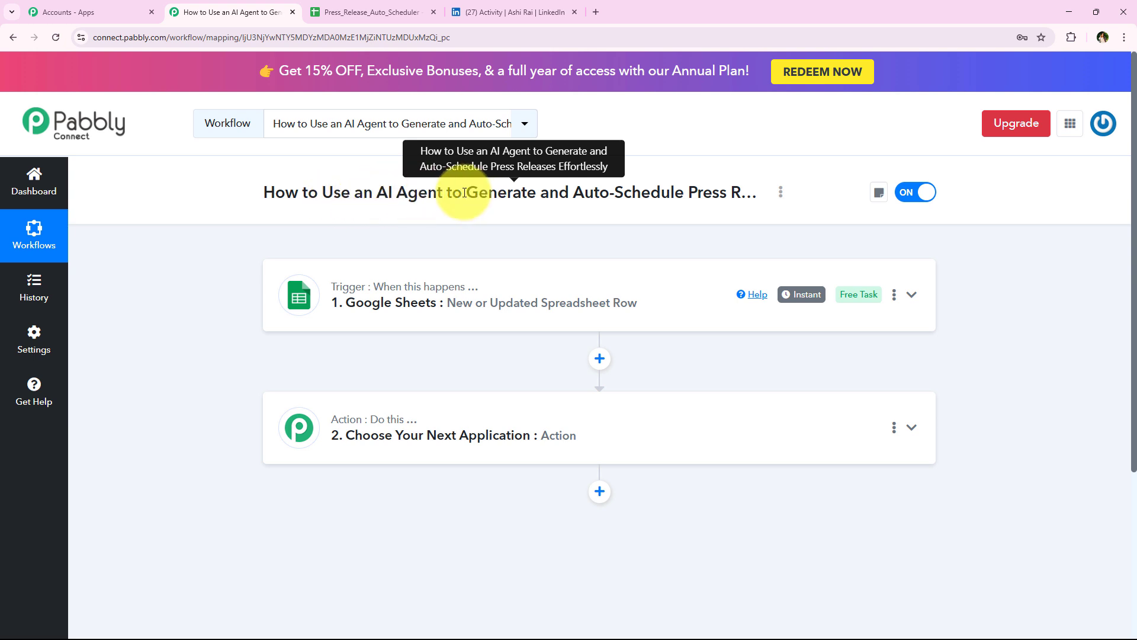
{"action": "left_click_drag", "start_coordinate": [463, 193], "coordinate": [723, 191]}
{"action": "left_click", "coordinate": [723, 191]}
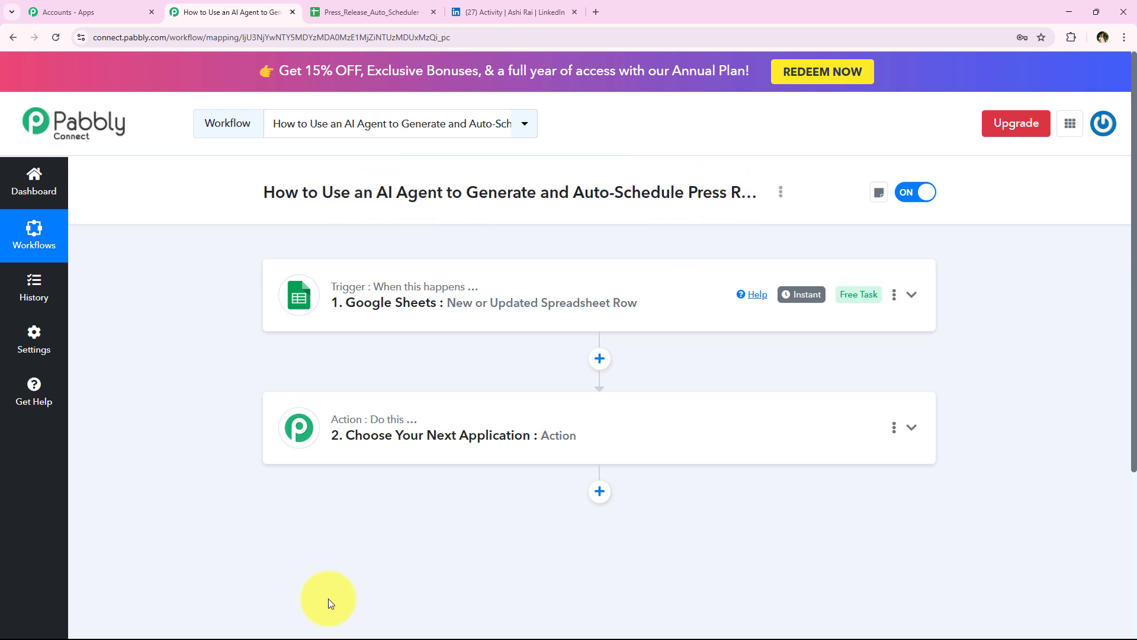
Set the second workflow step's app to OpenAI (ChatGPT, DALL-E, Whisper) with ChatGPT as the action event.
{"action": "left_click", "coordinate": [384, 437]}
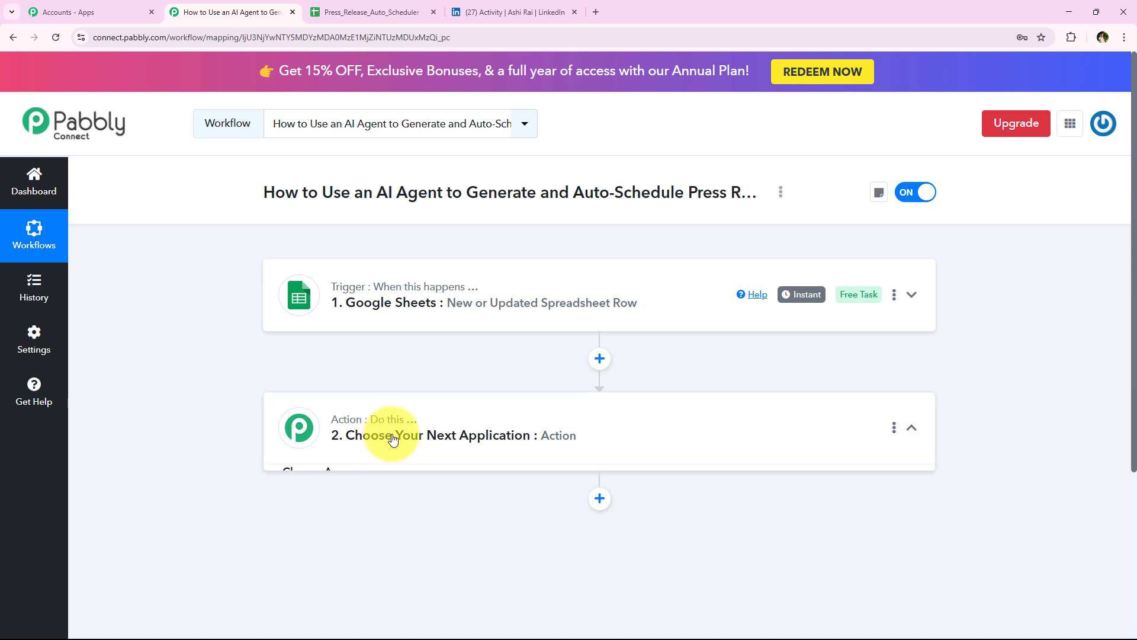
{"action": "scroll", "coordinate": [432, 305], "scroll_direction": "down", "scroll_amount": 3}
{"action": "left_click", "coordinate": [368, 320]}
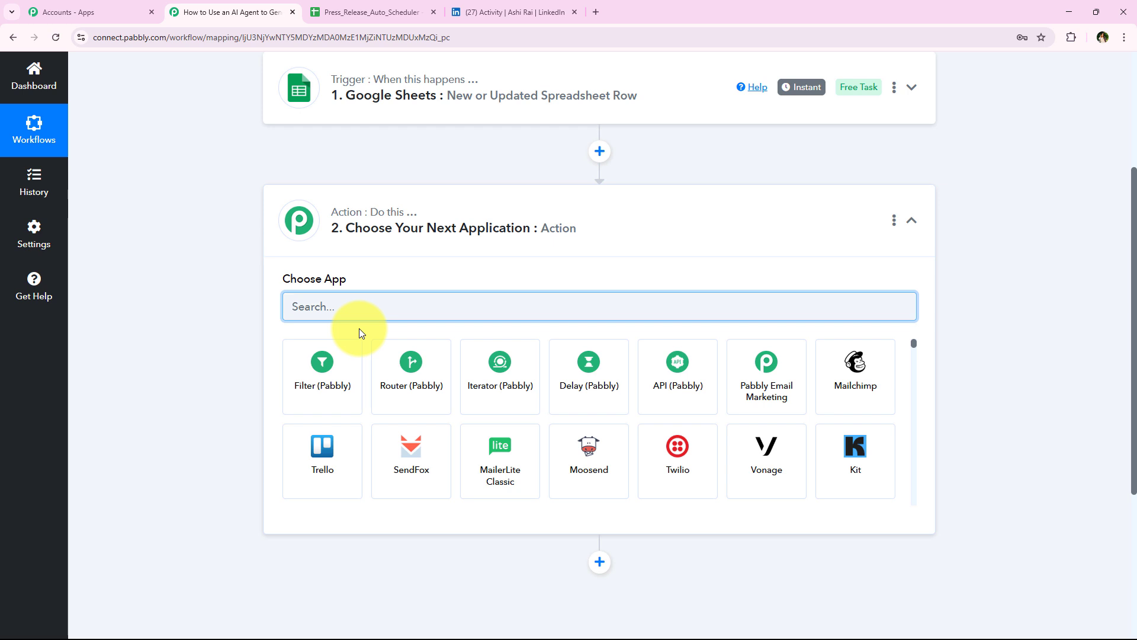
{"action": "type", "text": "OpenA"}
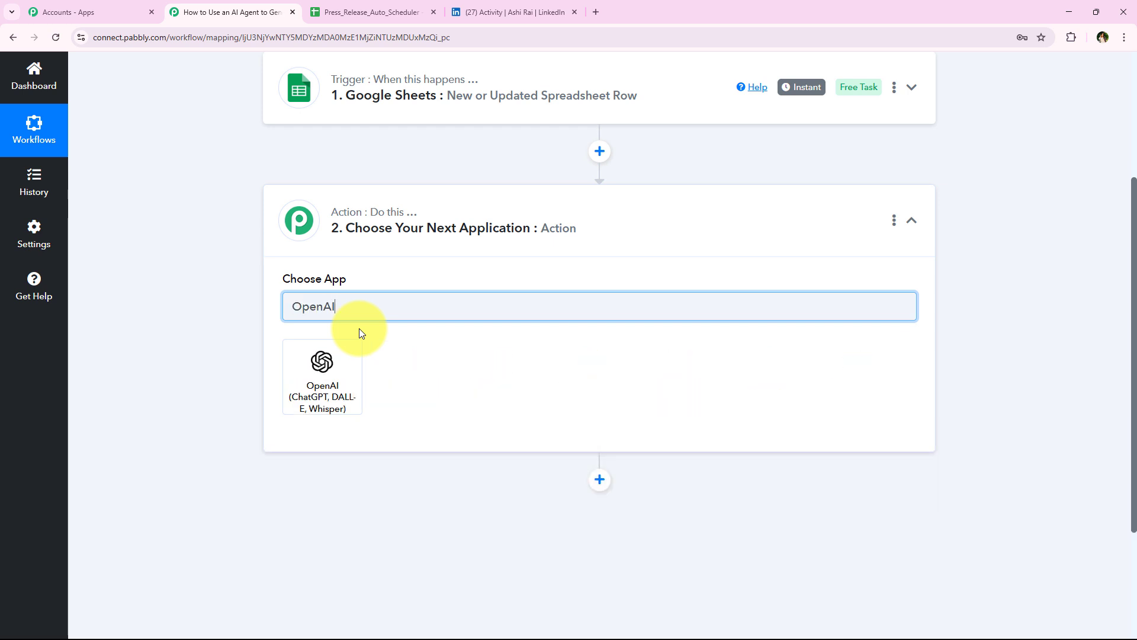
{"action": "type", "text": "I"}
{"action": "left_click", "coordinate": [360, 381]}
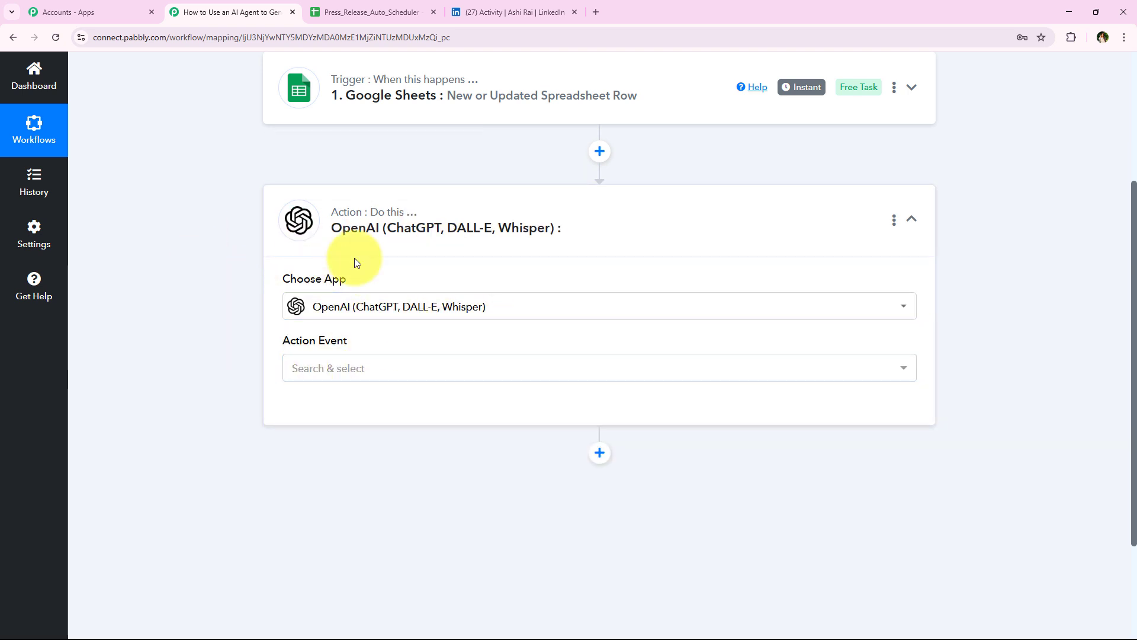
{"action": "left_click", "coordinate": [304, 368]}
{"action": "left_click", "coordinate": [363, 159]}
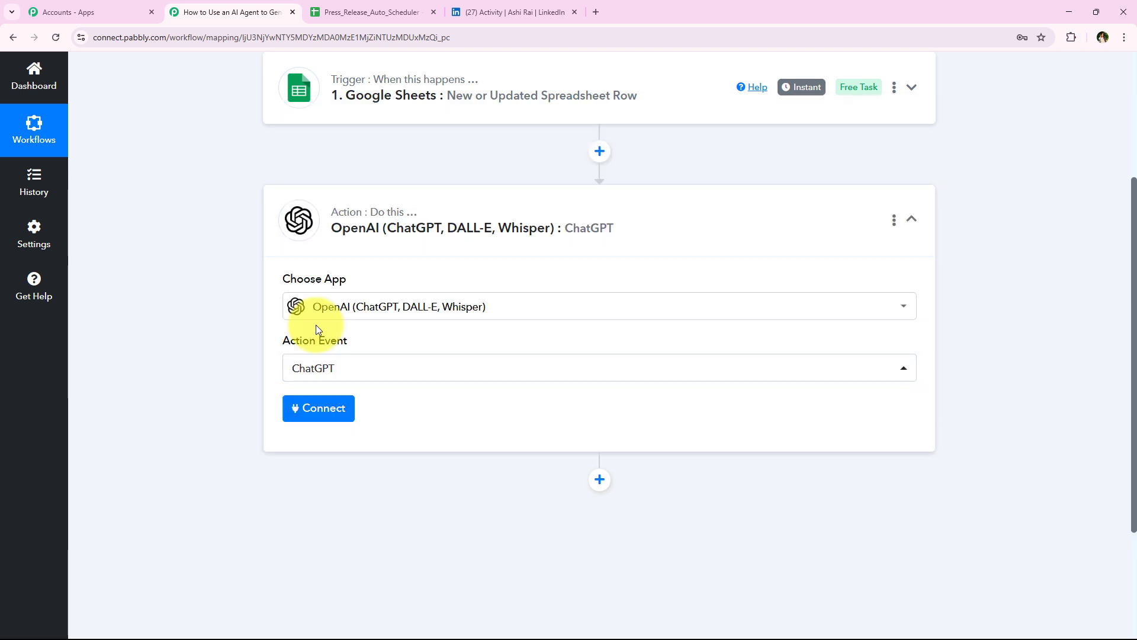
Start a new connection for the OpenAI action and open the linked OpenAI API Keys page.
{"action": "left_click", "coordinate": [317, 408]}
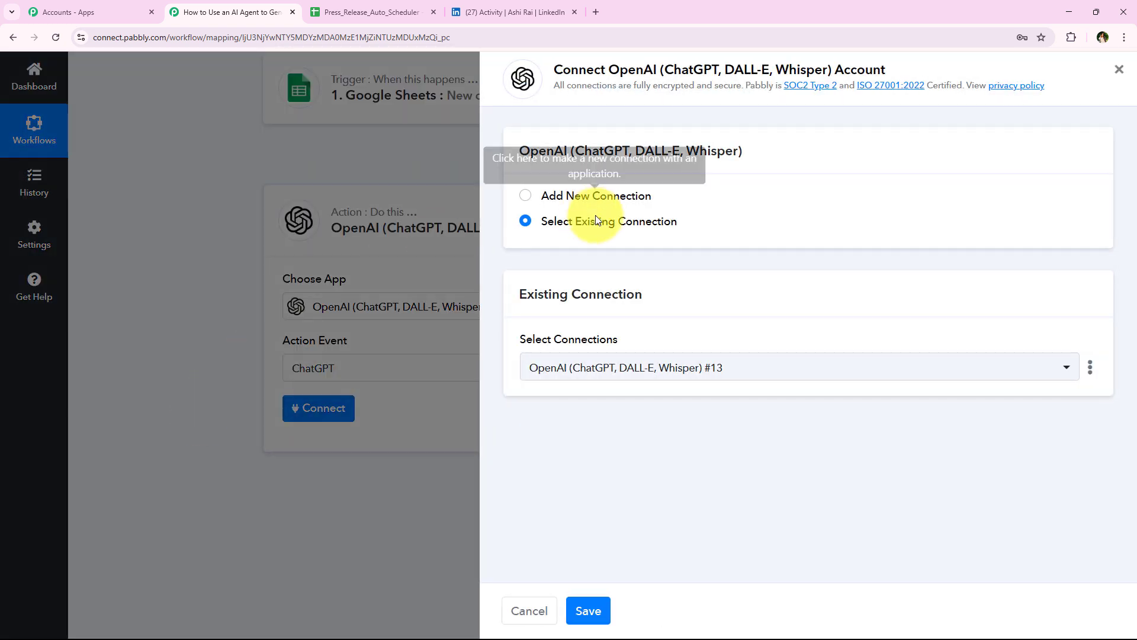
{"action": "left_click", "coordinate": [592, 198]}
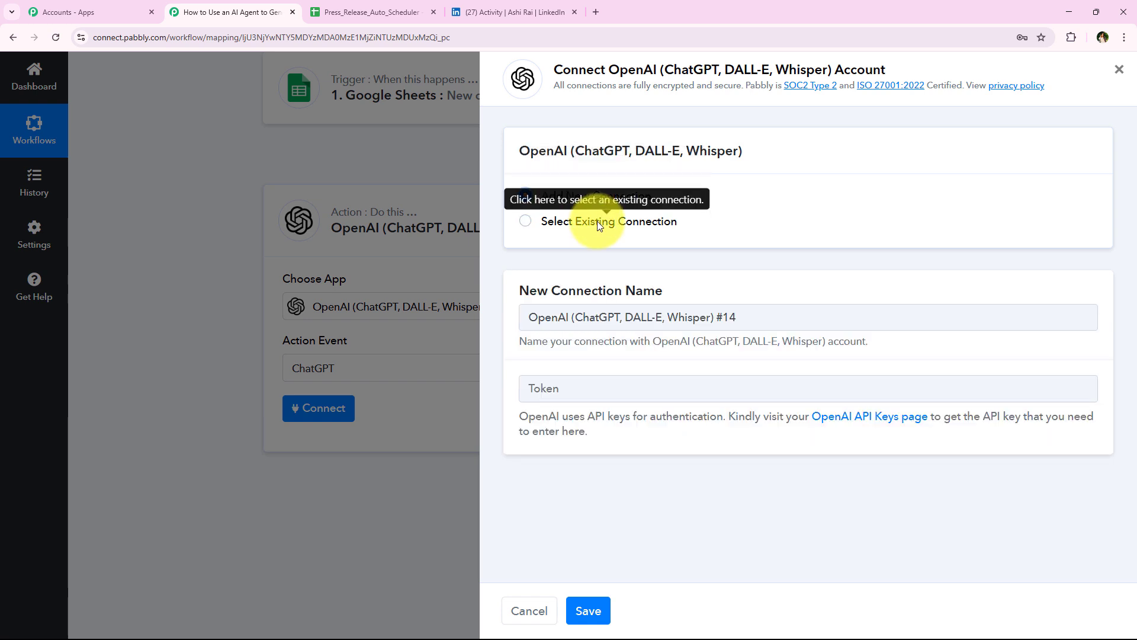
{"action": "left_click", "coordinate": [597, 221]}
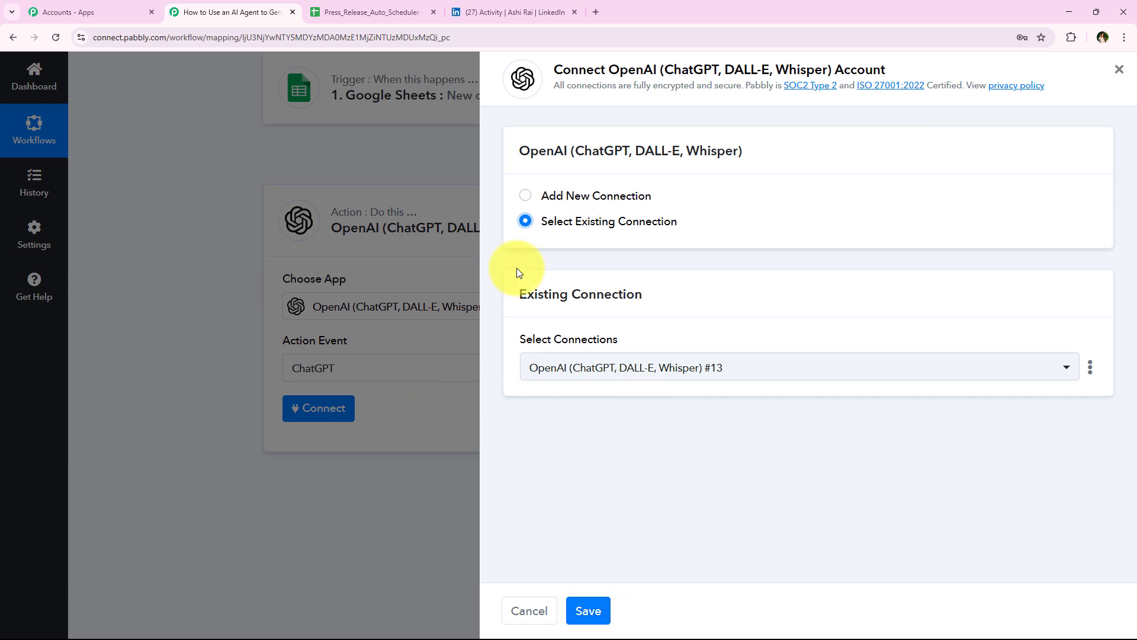
{"action": "left_click", "coordinate": [579, 196]}
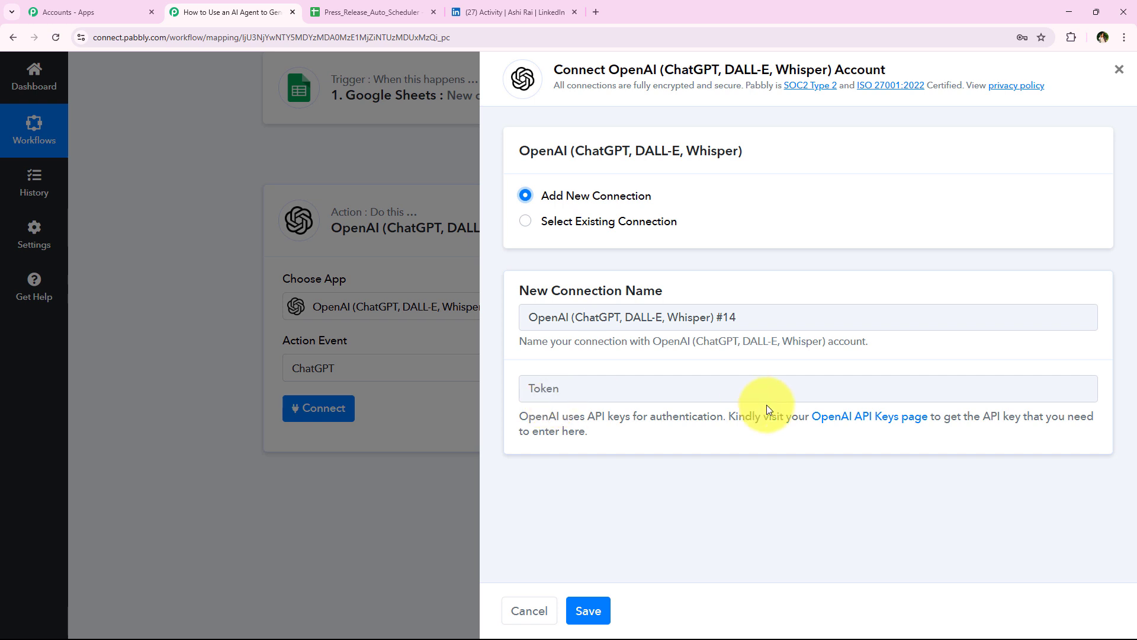
{"action": "left_click_drag", "start_coordinate": [728, 416], "coordinate": [1088, 456]}
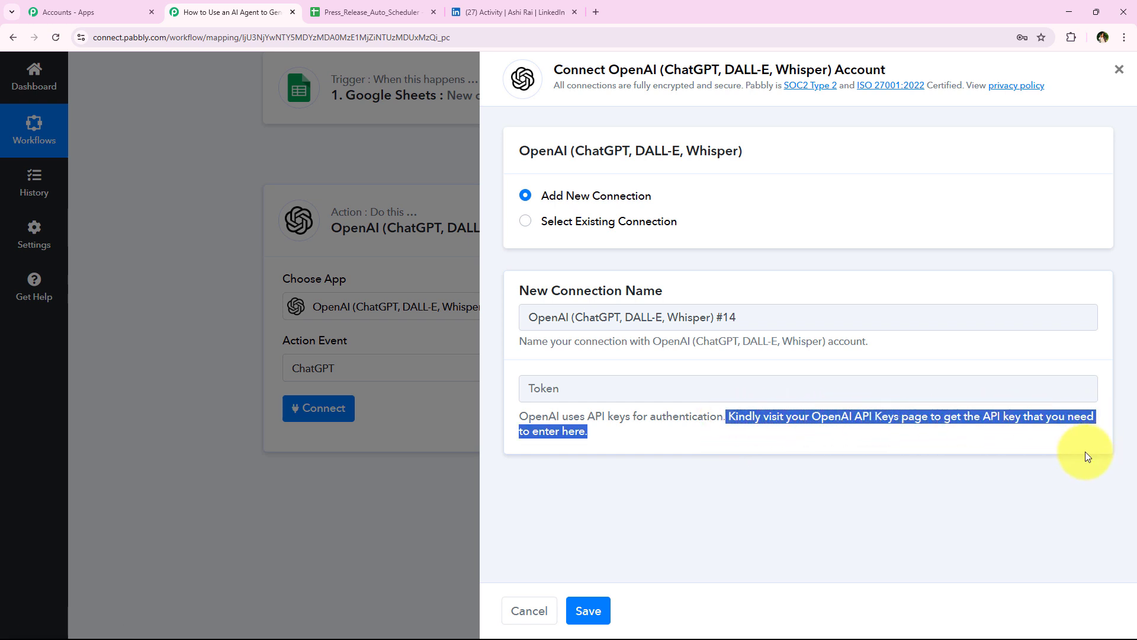
{"action": "left_click", "coordinate": [802, 475]}
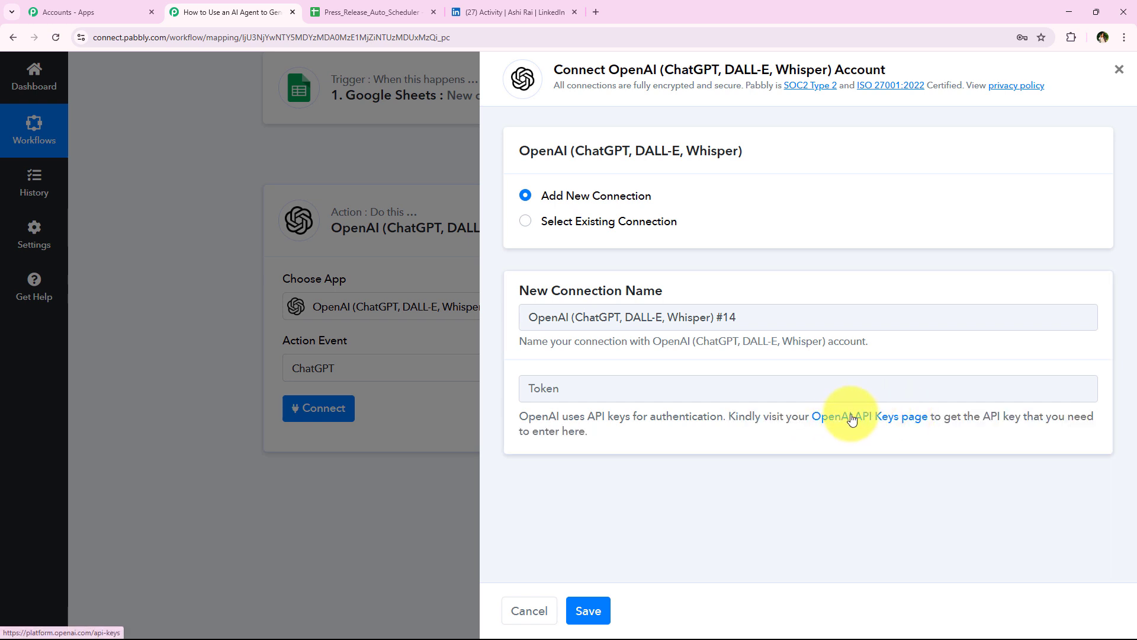
{"action": "left_click", "coordinate": [814, 414]}
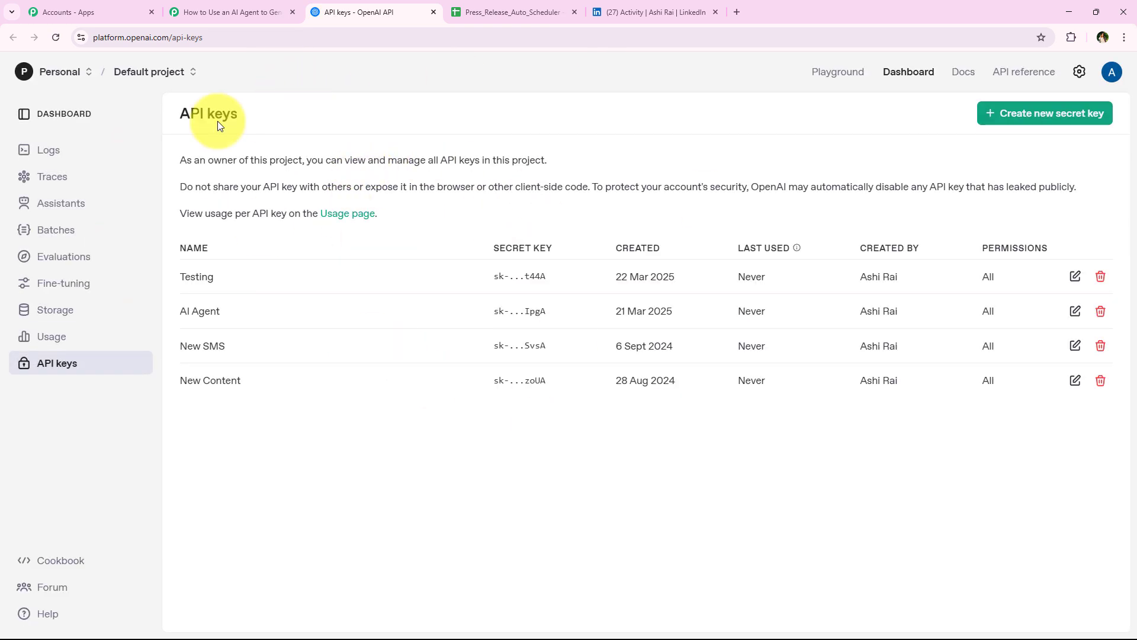
{"action": "left_click", "coordinate": [346, 129]}
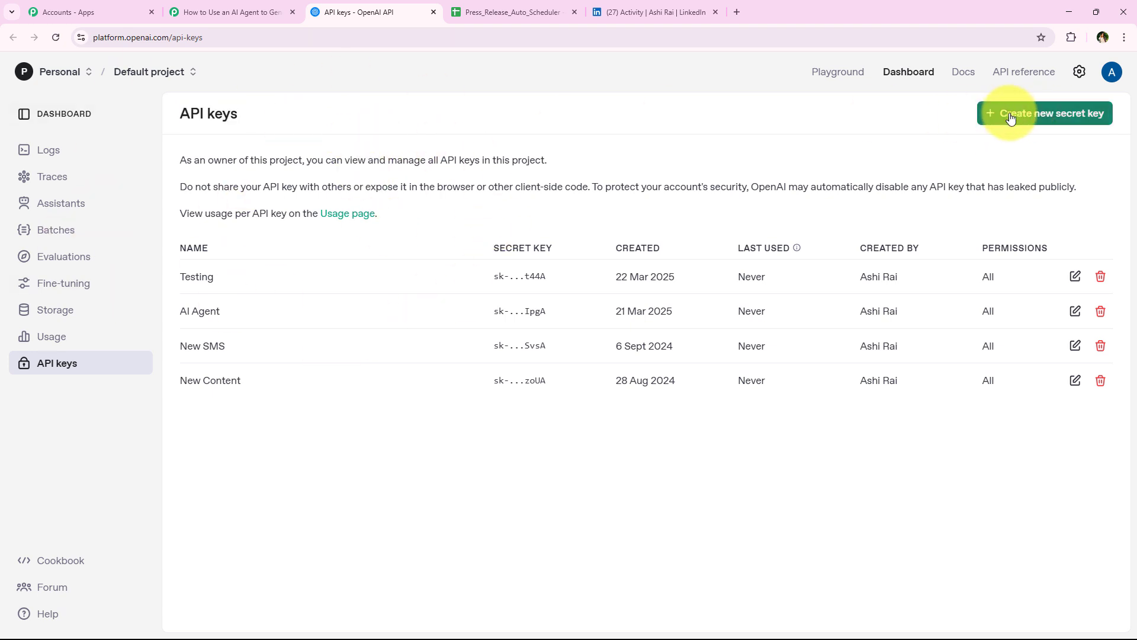
Create a new OpenAI secret key named "Press release" in the Default project.
{"action": "left_click", "coordinate": [983, 115]}
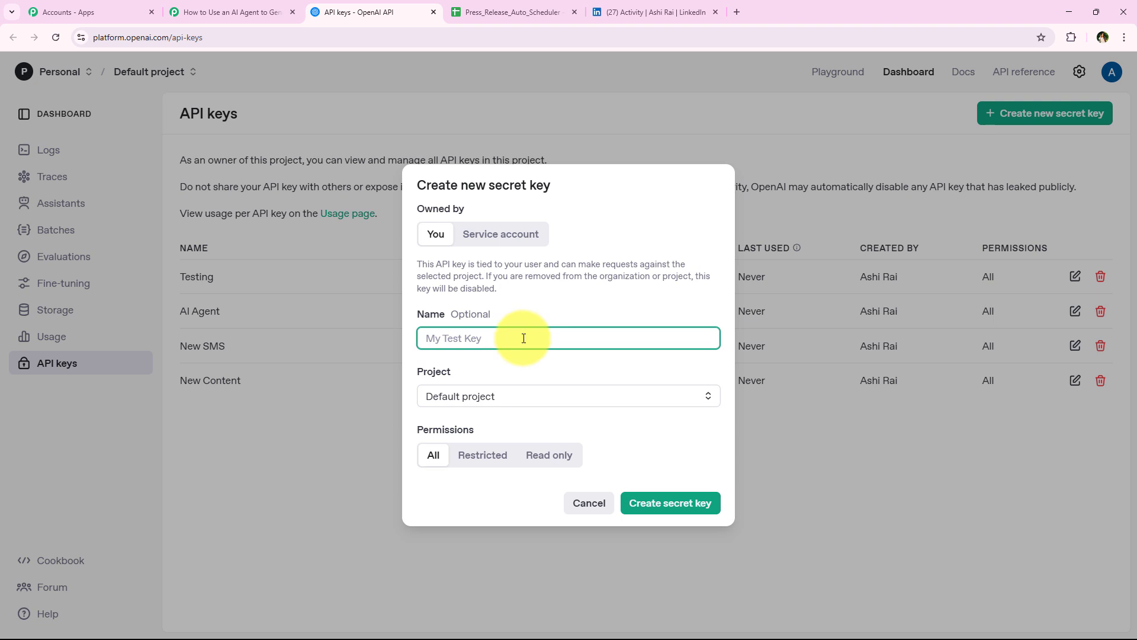
{"action": "type", "text": "Press release"}
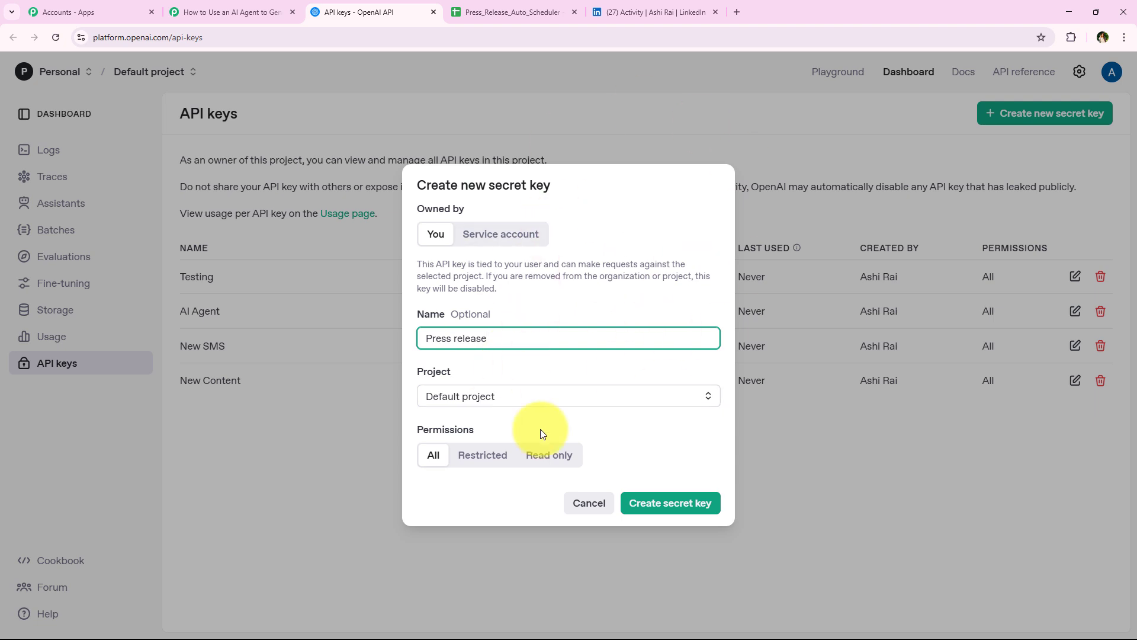
{"action": "left_click", "coordinate": [481, 398]}
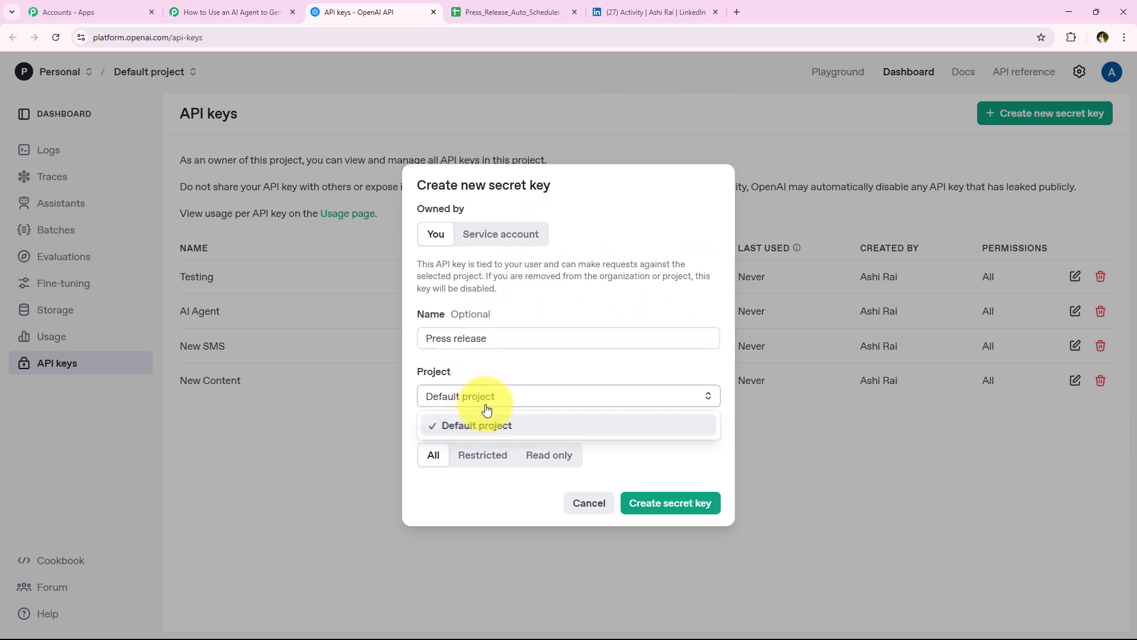
{"action": "left_click", "coordinate": [521, 424]}
{"action": "left_click", "coordinate": [679, 506]}
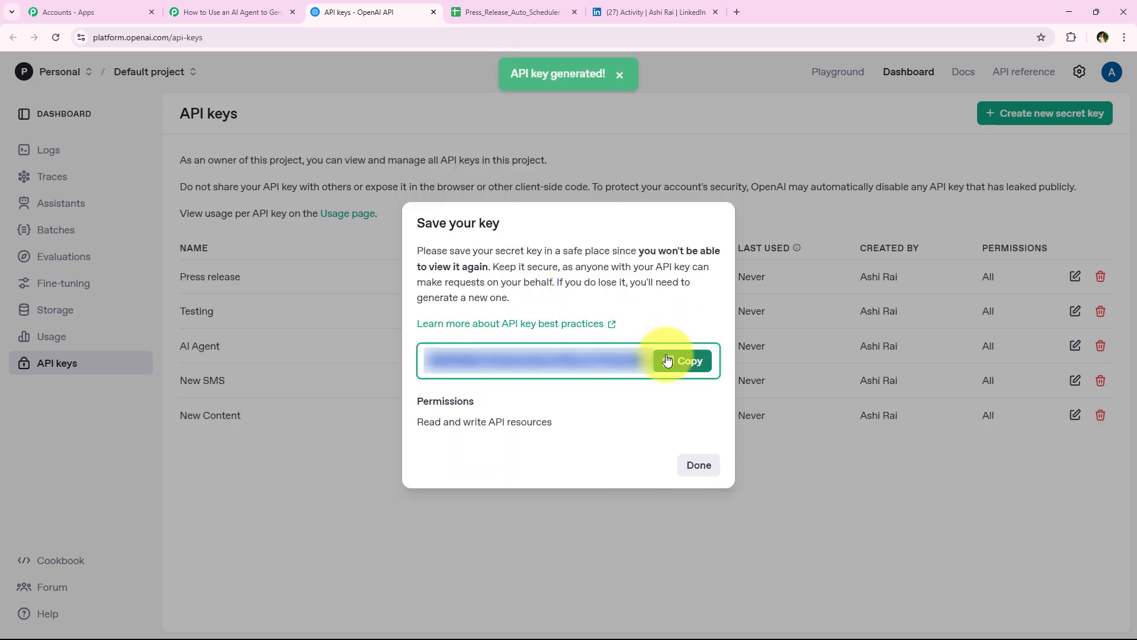
Copy the new OpenAI secret key, return to the Pabbly Connect workflow, paste it as the connection's token and save the connection.
{"action": "left_click", "coordinate": [681, 361]}
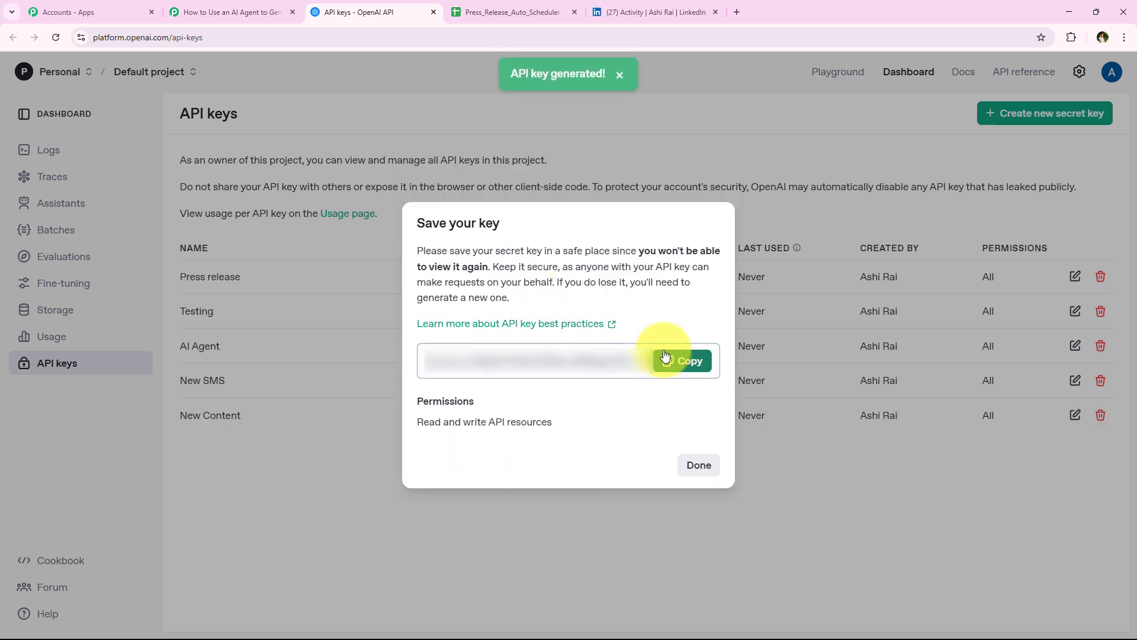
{"action": "left_click", "coordinate": [697, 466]}
{"action": "left_click", "coordinate": [237, 8]}
{"action": "left_click", "coordinate": [592, 388]}
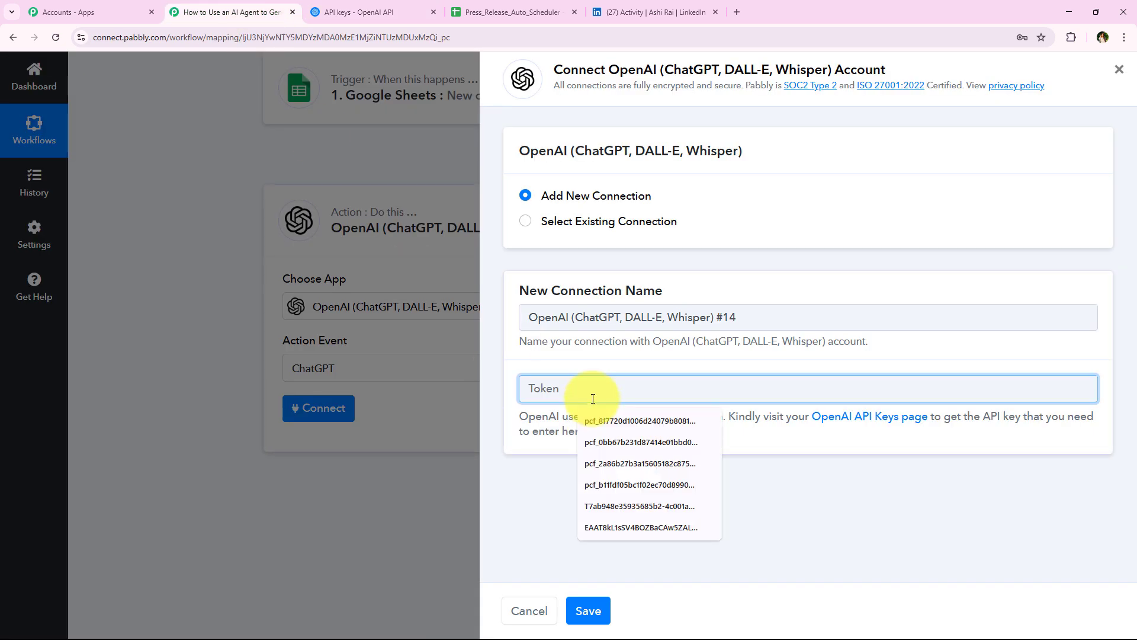
{"action": "key", "text": "ctrl+v"}
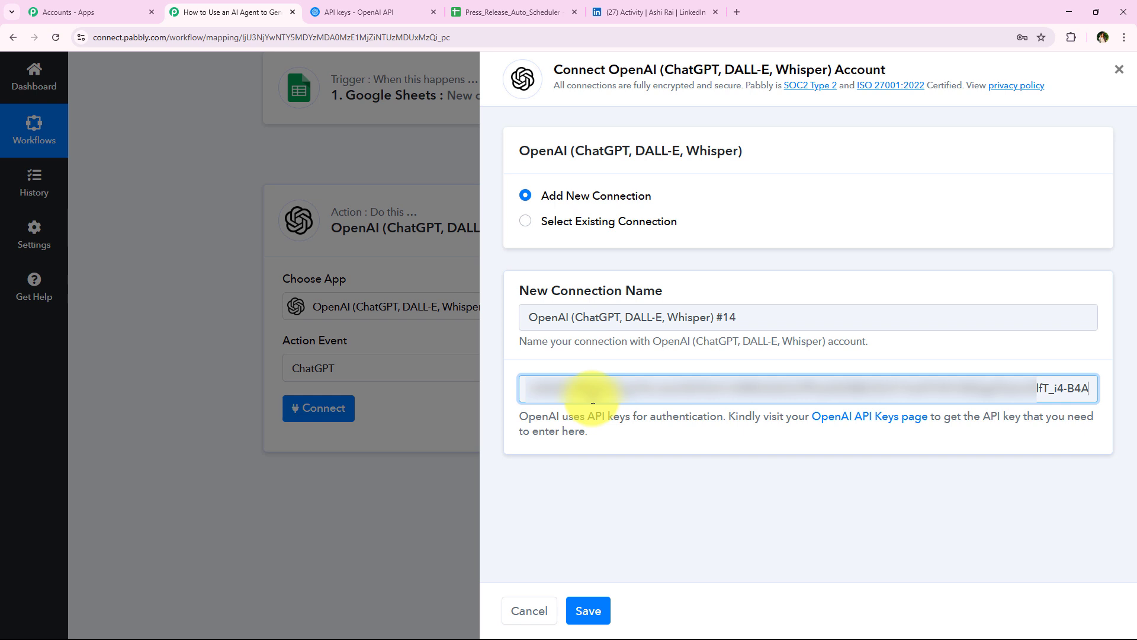
{"action": "left_click", "coordinate": [460, 418]}
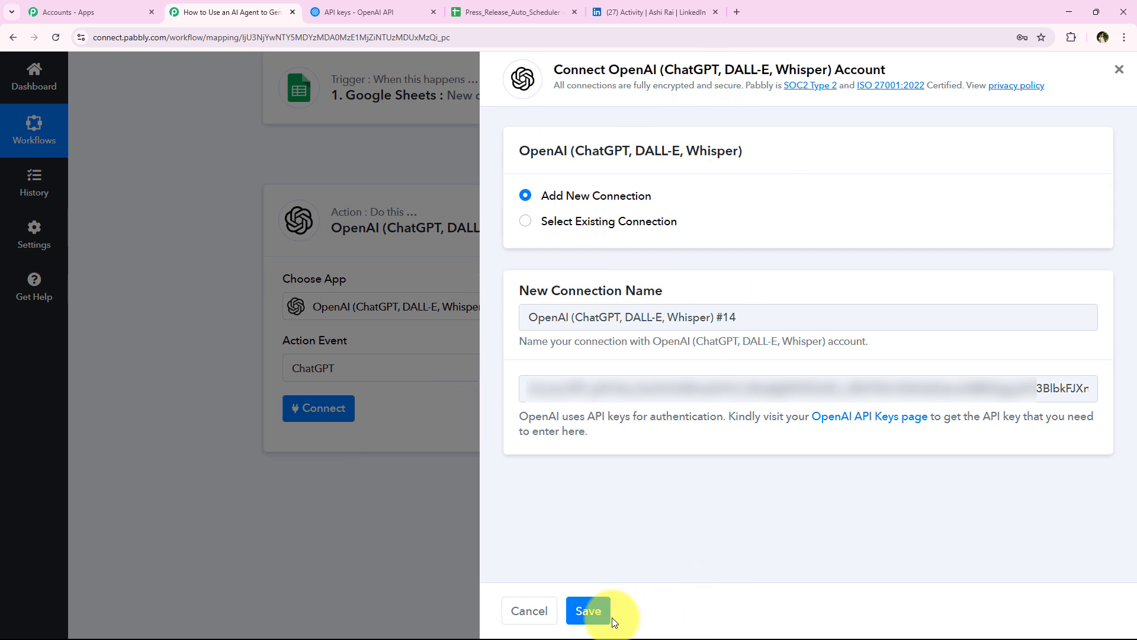
{"action": "left_click", "coordinate": [588, 611]}
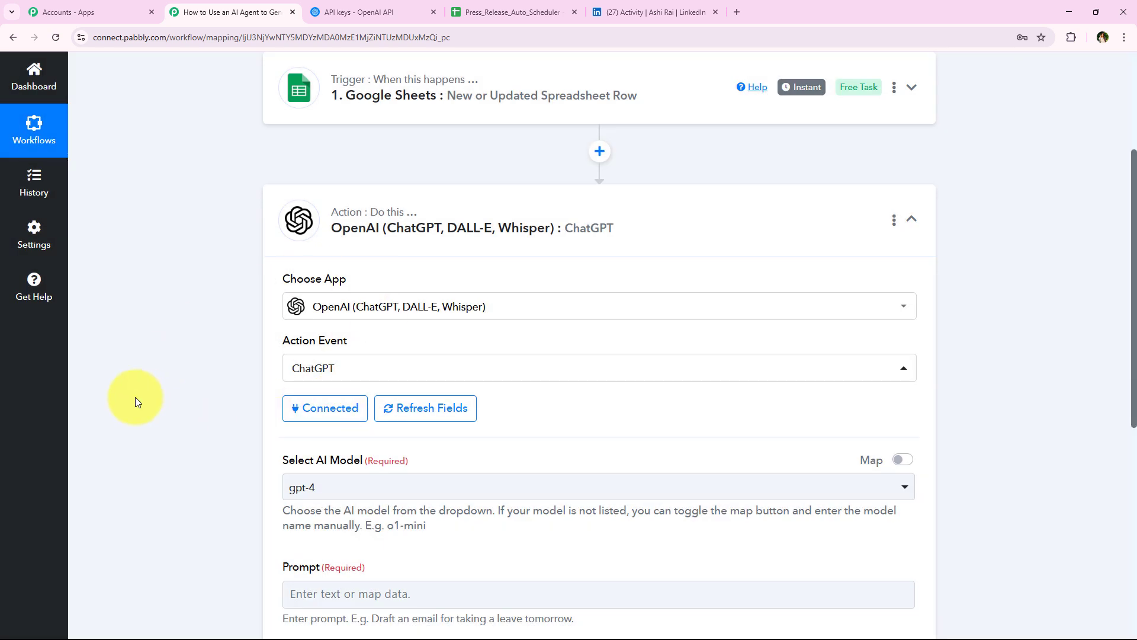
Choose gpt-4 as the AI model for the ChatGPT action.
{"action": "scroll", "coordinate": [135, 397], "scroll_direction": "down", "scroll_amount": 2}
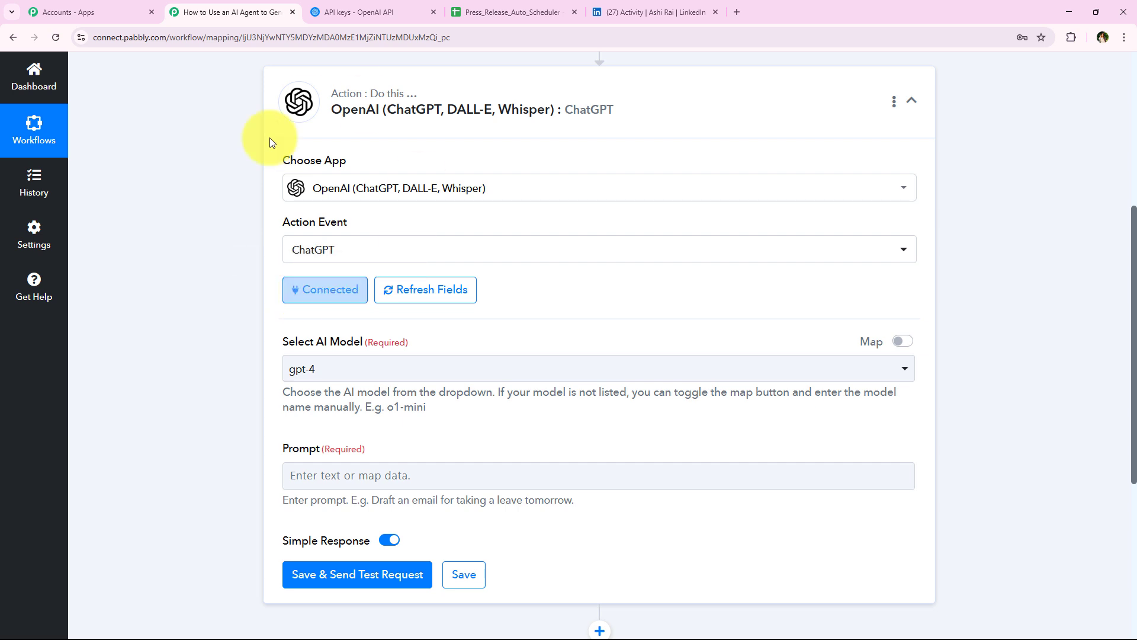
{"action": "scroll", "coordinate": [215, 310], "scroll_direction": "down", "scroll_amount": 3}
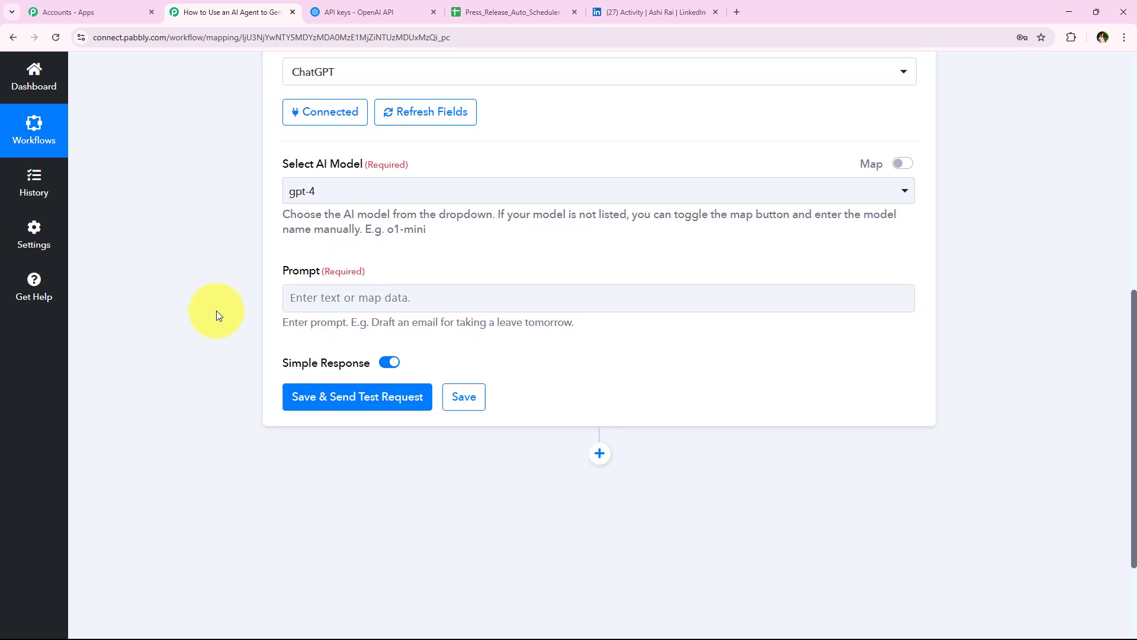
{"action": "left_click", "coordinate": [341, 194]}
{"action": "left_click", "coordinate": [339, 256]}
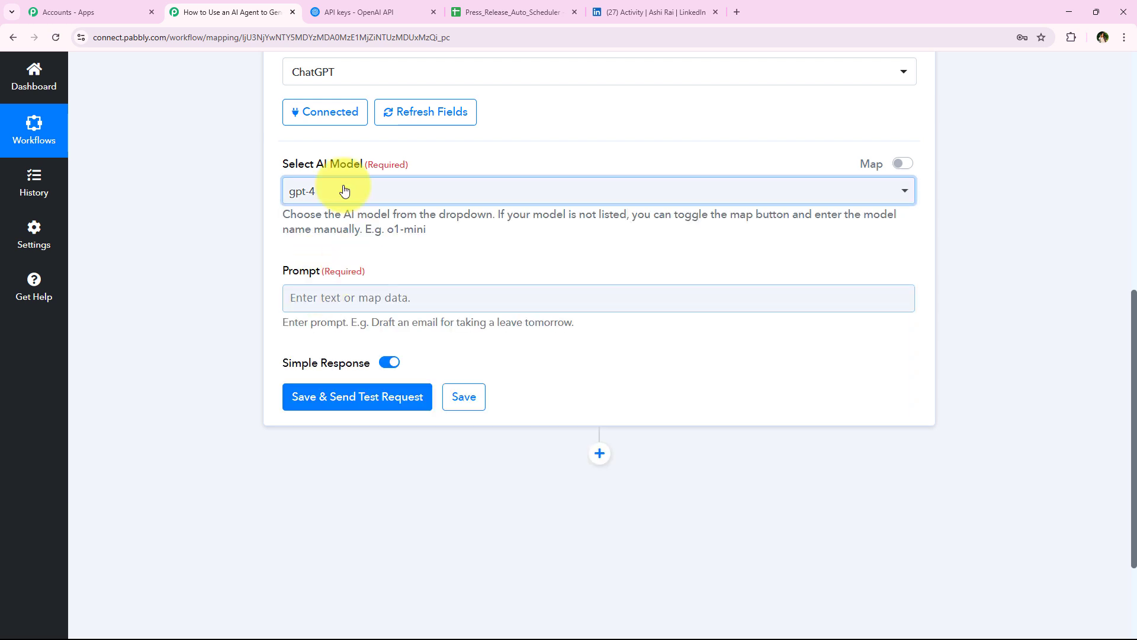
{"action": "left_click", "coordinate": [310, 196]}
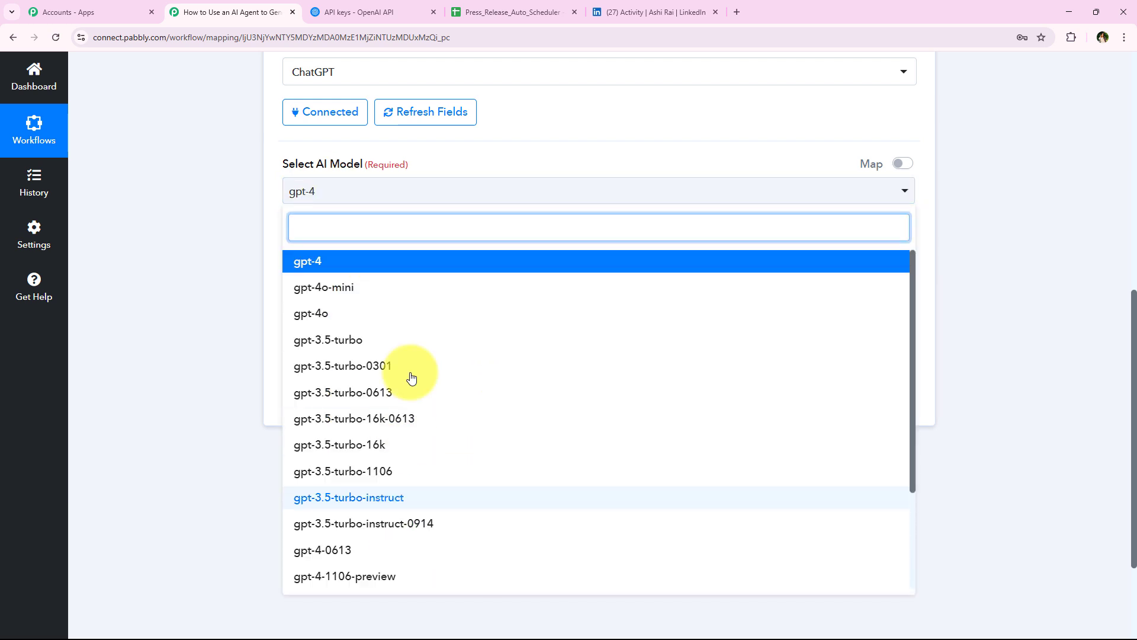
{"action": "left_click", "coordinate": [170, 287]}
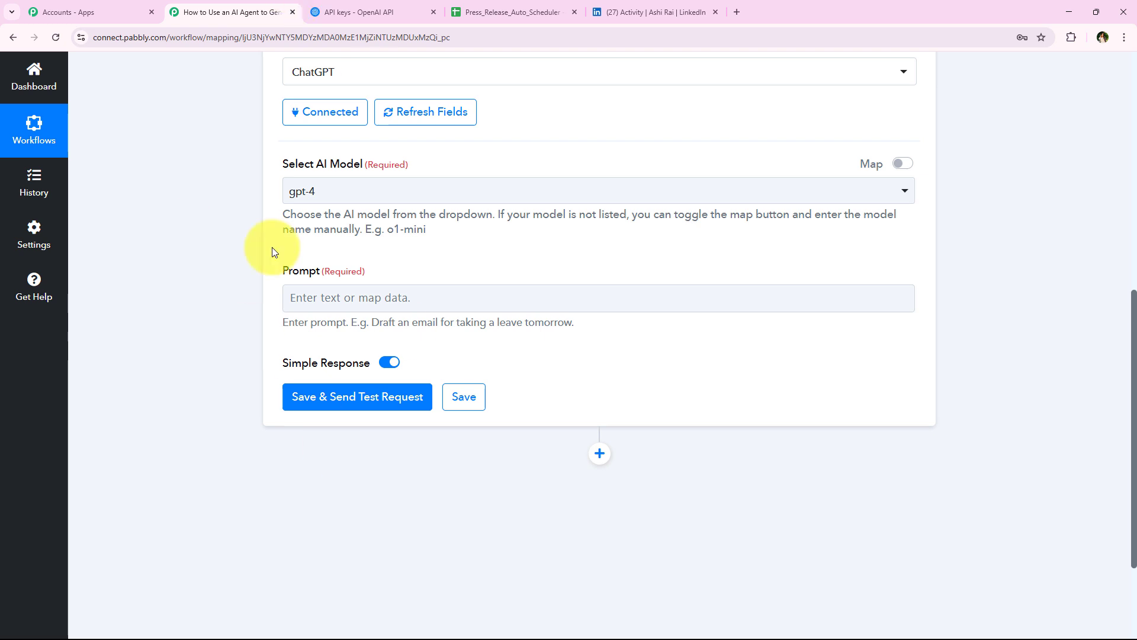
Paste the prepared LinkedIn content specialist prompt for press release captions, with its input details and AI agent instructions, as the ChatGPT prompt.
{"action": "left_click", "coordinate": [326, 306]}
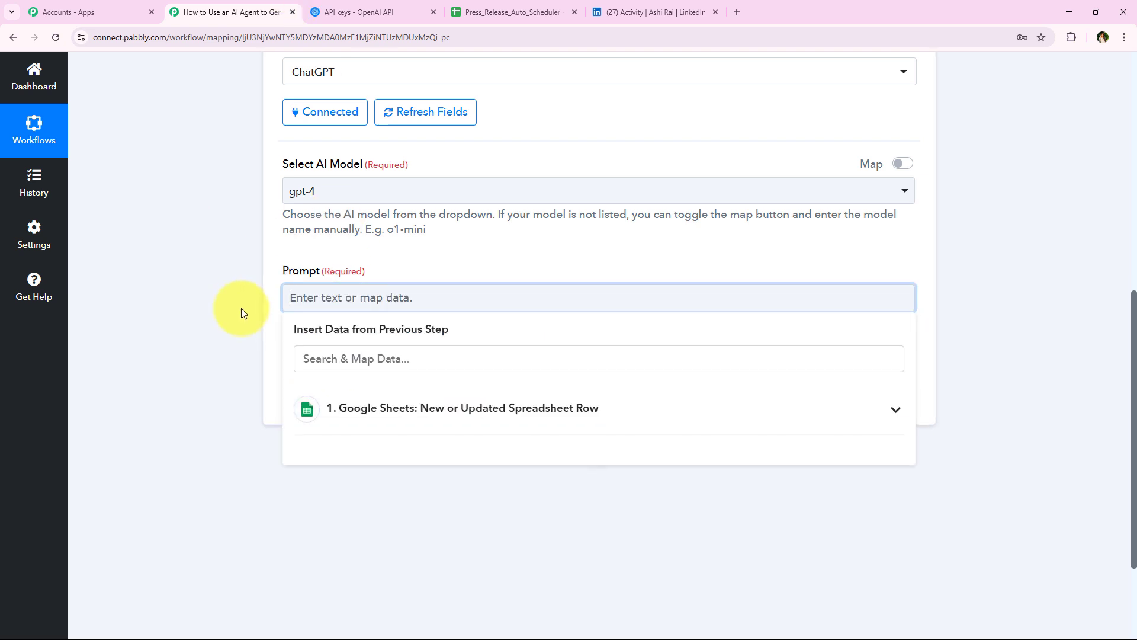
{"action": "key", "text": "ctrl+v"}
{"action": "scroll", "coordinate": [405, 378], "scroll_direction": "down", "scroll_amount": 1}
{"action": "scroll", "coordinate": [404, 378], "scroll_direction": "down", "scroll_amount": 1}
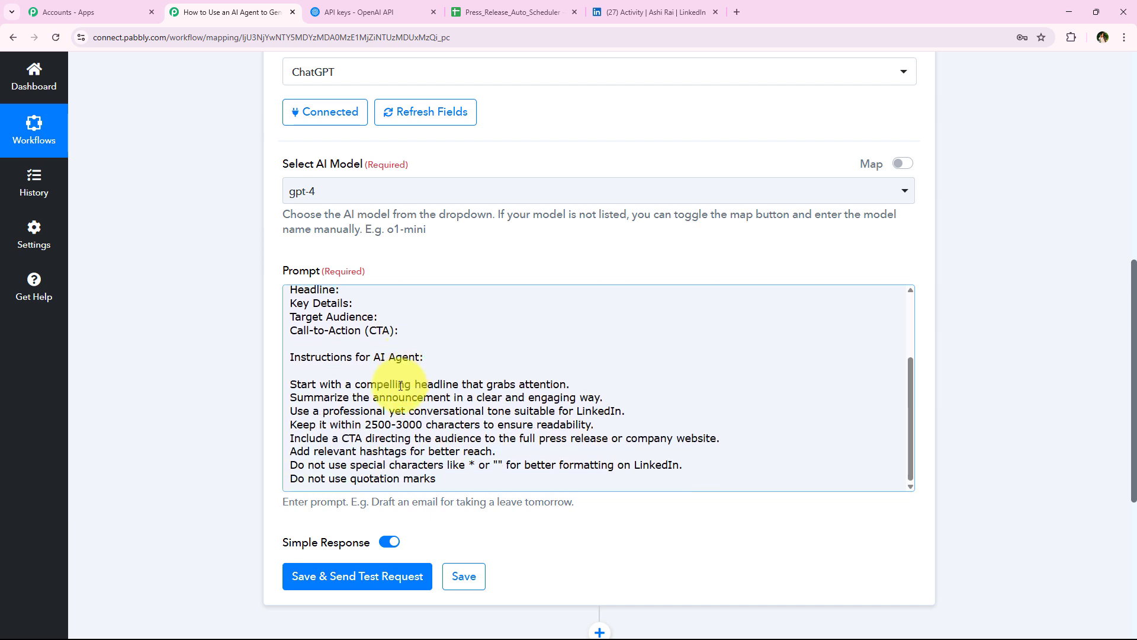
{"action": "scroll", "coordinate": [403, 382], "scroll_direction": "up", "scroll_amount": 3}
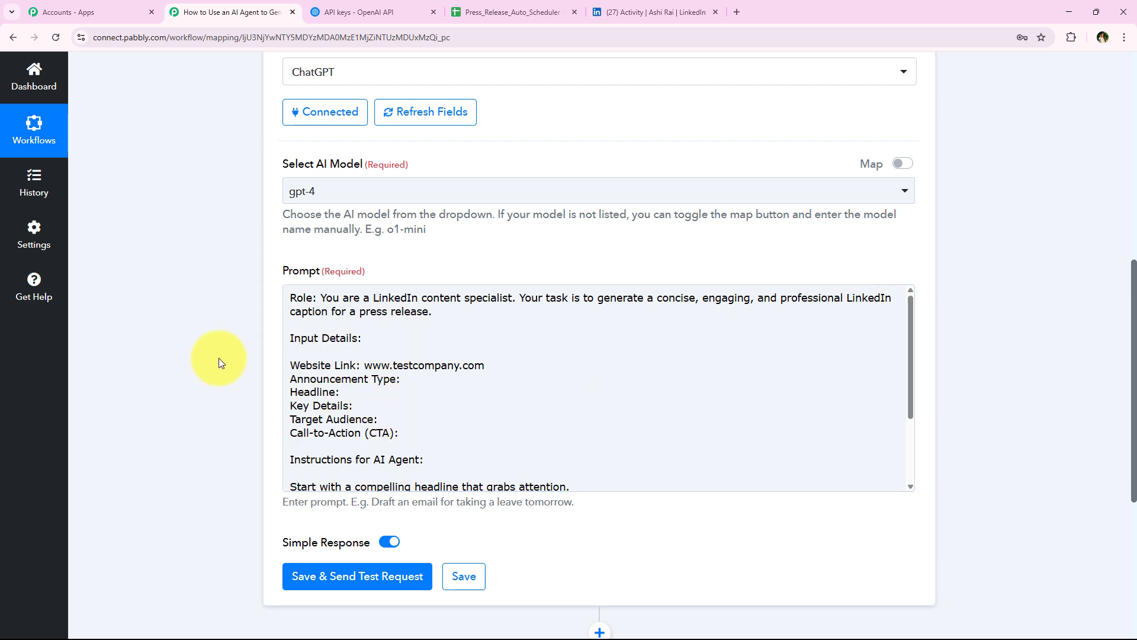
Review the prompt's input detail lines, from Website Link to Call-to-Action (CTA).
{"action": "scroll", "coordinate": [249, 344], "scroll_direction": "down", "scroll_amount": 1}
{"action": "left_click", "coordinate": [292, 311]}
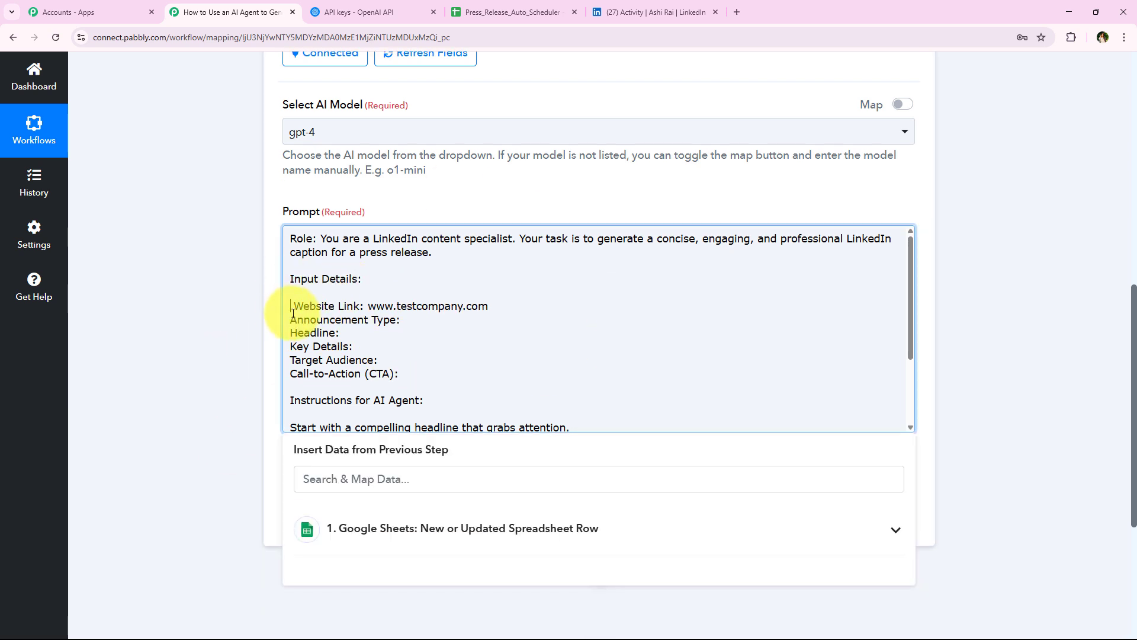
{"action": "triple_click", "coordinate": [292, 310]}
{"action": "left_click", "coordinate": [426, 322]}
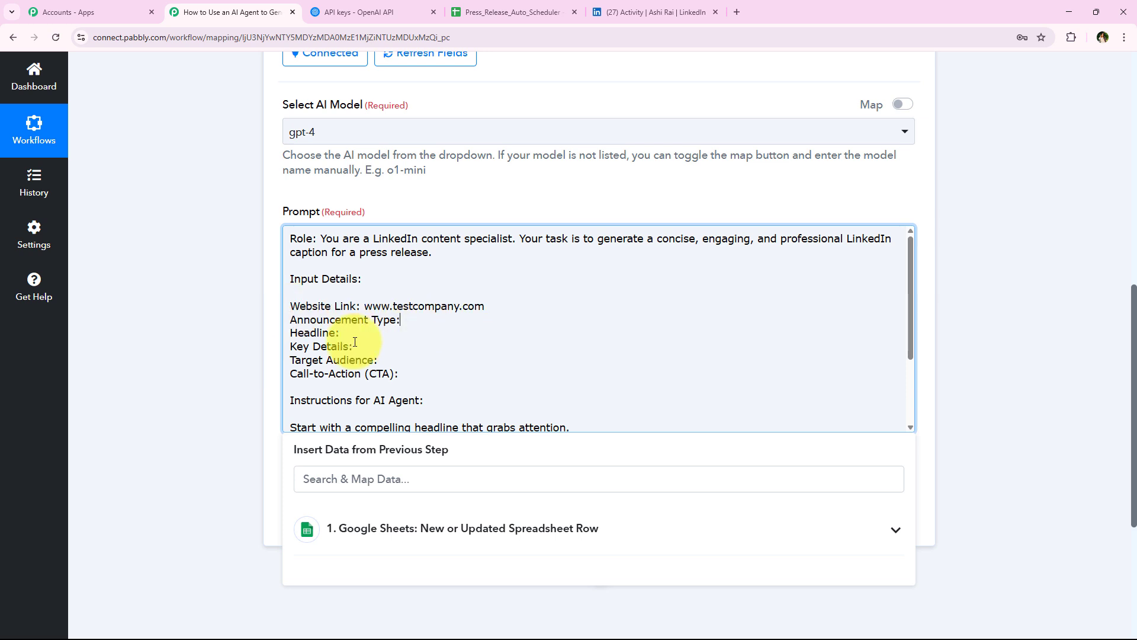
{"action": "left_click", "coordinate": [400, 343]}
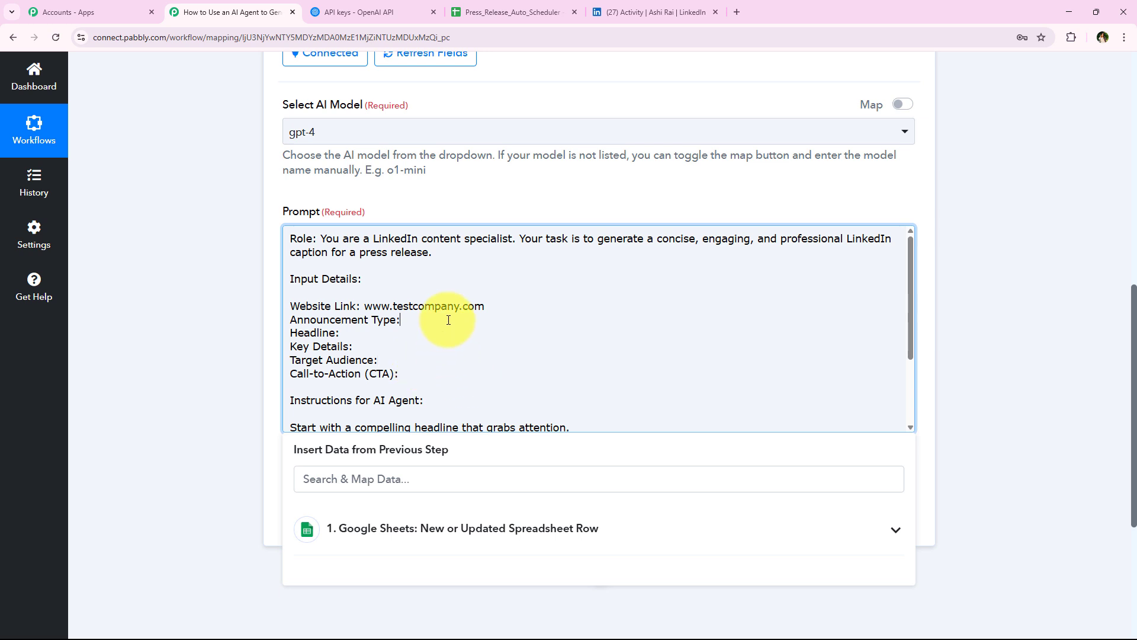
{"action": "left_click", "coordinate": [480, 374]}
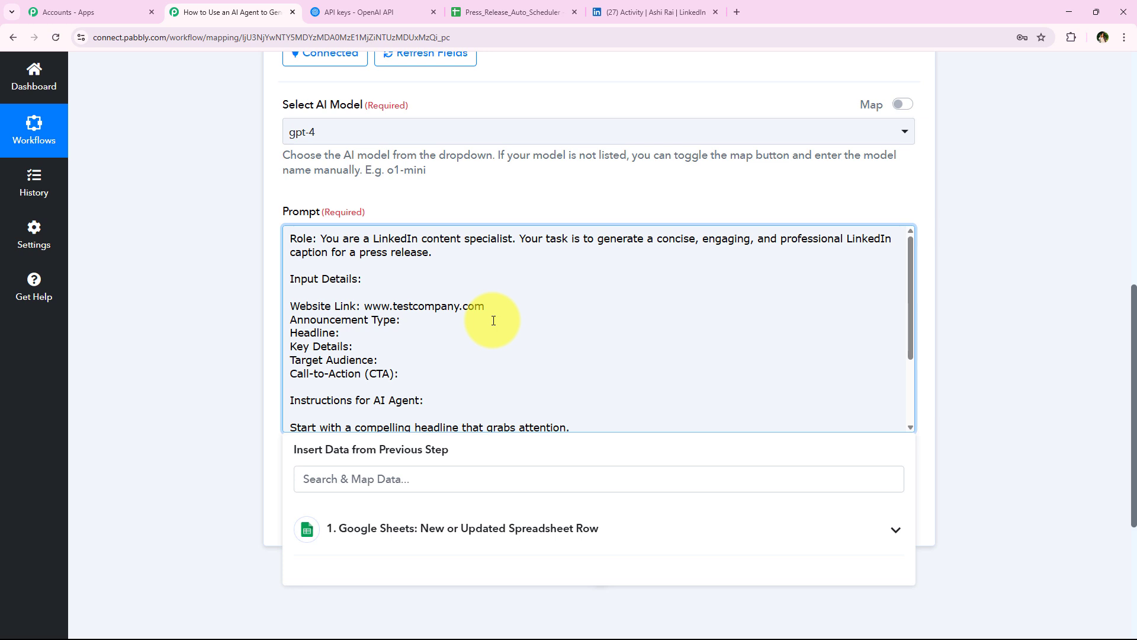
{"action": "scroll", "coordinate": [208, 286], "scroll_direction": "down", "scroll_amount": 2}
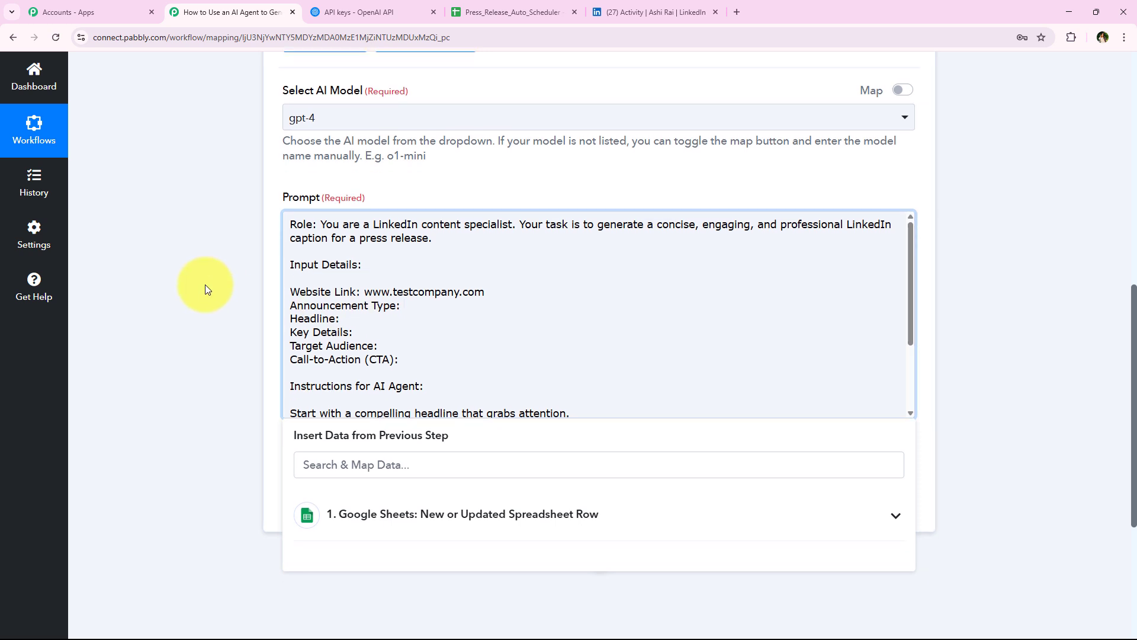
Map the Announcement Type value from the Google Sheets trigger onto the prompt's Announcement Type line.
{"action": "left_click", "coordinate": [319, 411]}
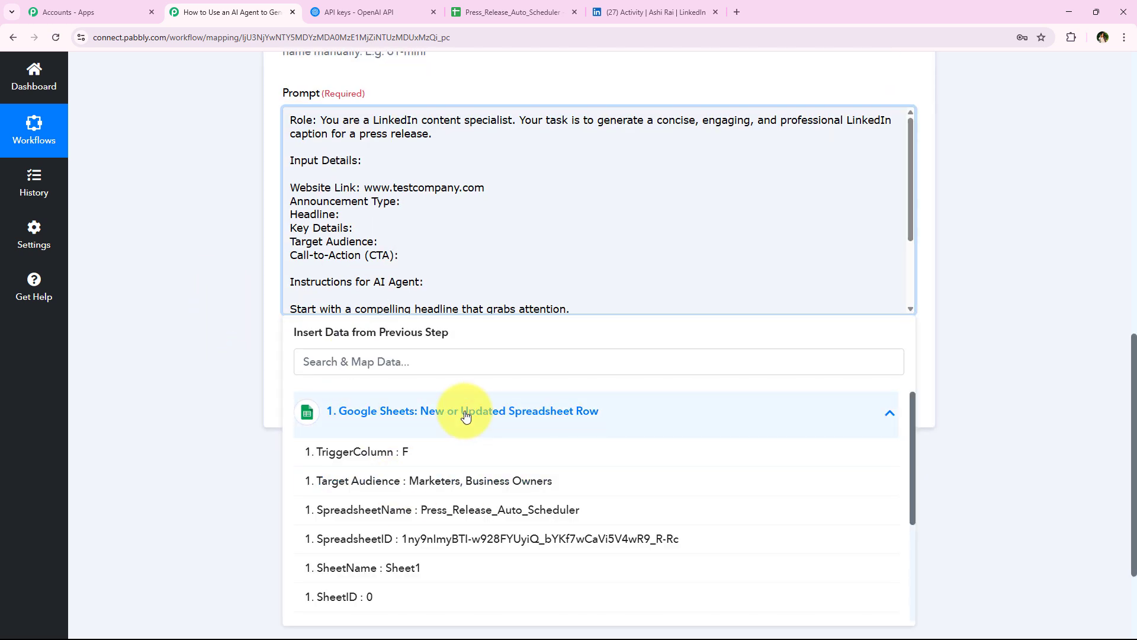
{"action": "left_click", "coordinate": [525, 409]}
{"action": "left_click", "coordinate": [404, 201]}
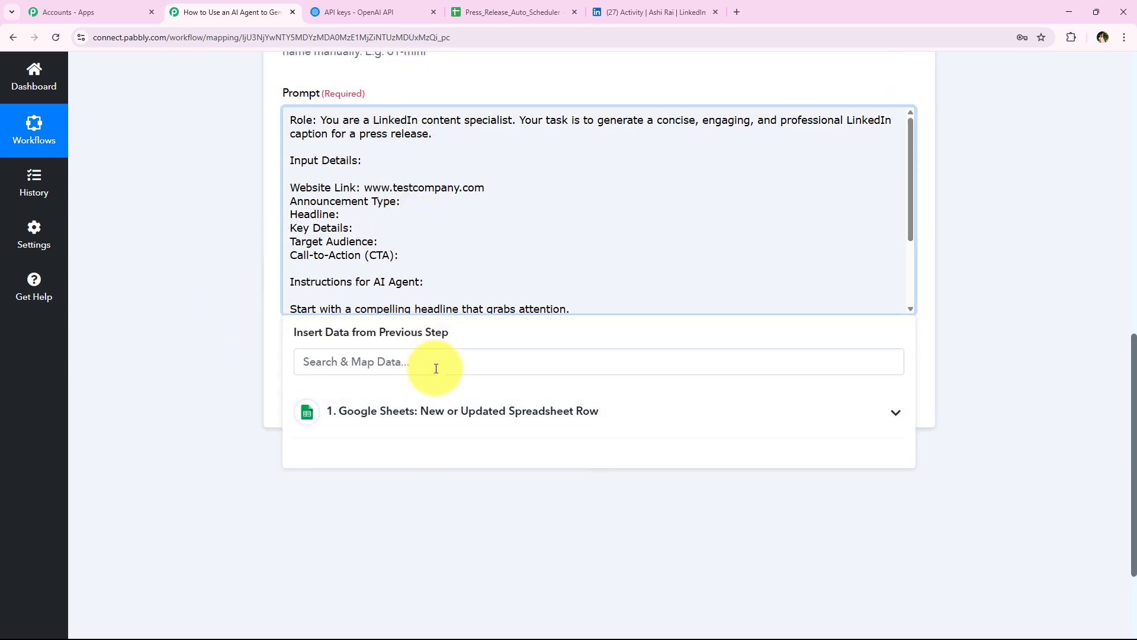
{"action": "left_click", "coordinate": [447, 418]}
{"action": "scroll", "coordinate": [415, 474], "scroll_direction": "down", "scroll_amount": 3}
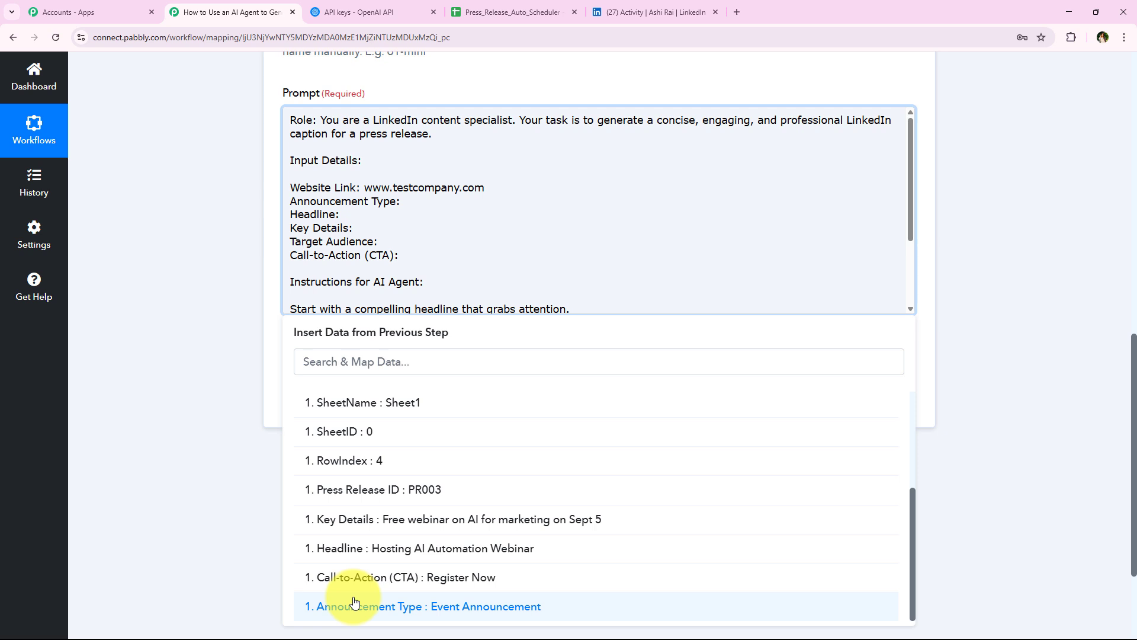
{"action": "left_click", "coordinate": [354, 605]}
Map the Google Sheets Headline and Key Details values onto their matching lines in the prompt.
{"action": "left_click", "coordinate": [407, 227]}
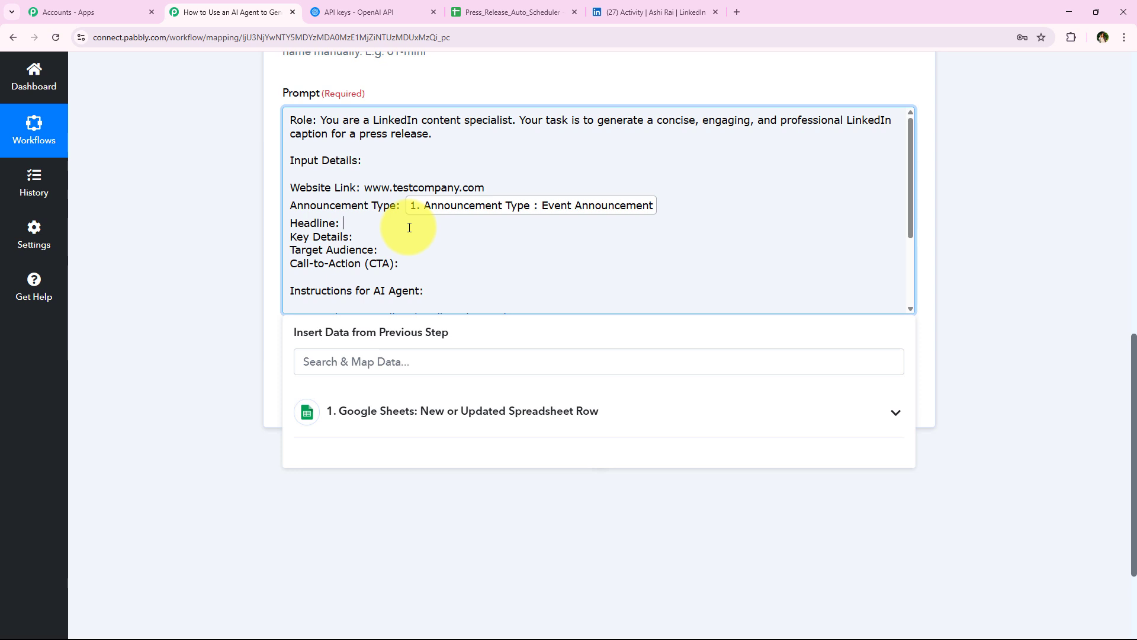
{"action": "left_click", "coordinate": [415, 411]}
{"action": "scroll", "coordinate": [215, 448], "scroll_direction": "down", "scroll_amount": 2}
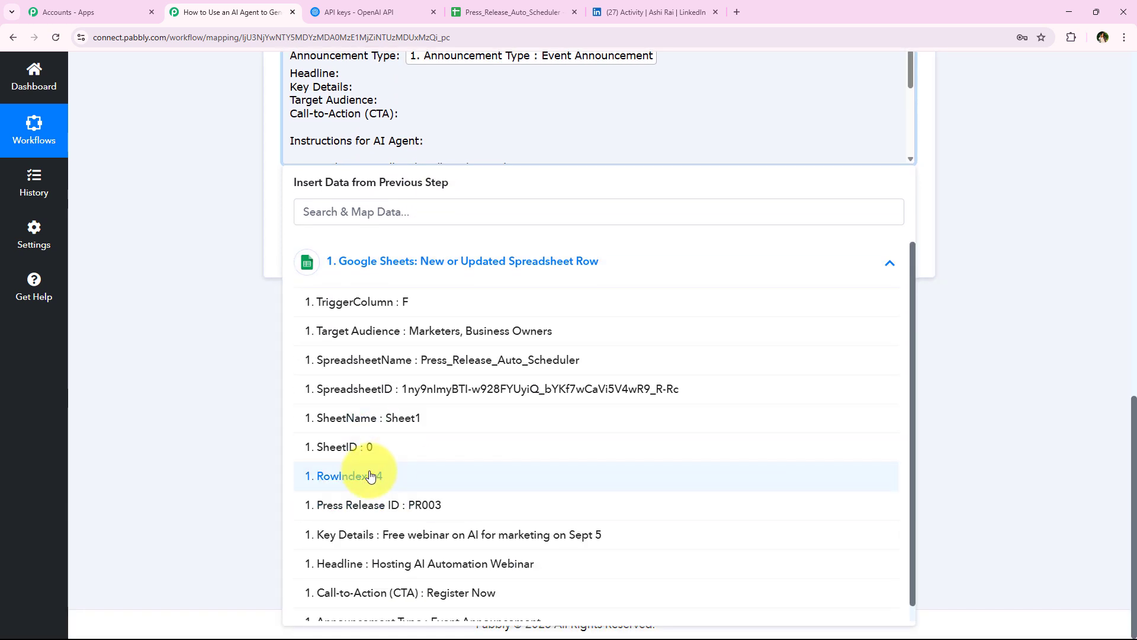
{"action": "scroll", "coordinate": [373, 474], "scroll_direction": "down", "scroll_amount": 1}
{"action": "left_click", "coordinate": [388, 550]}
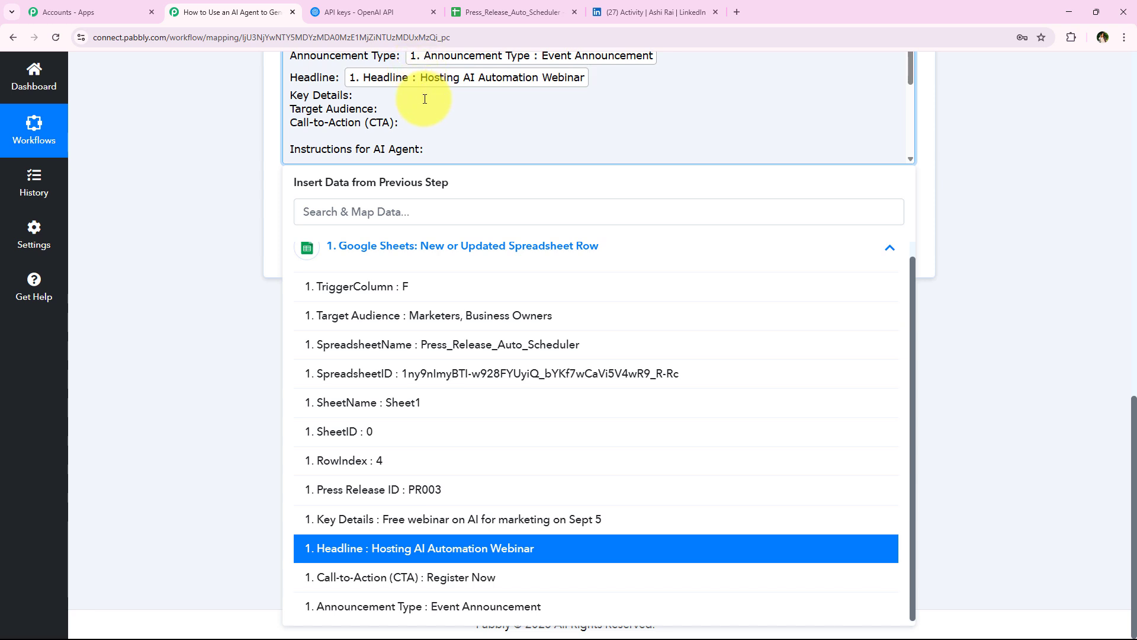
{"action": "left_click", "coordinate": [425, 99]}
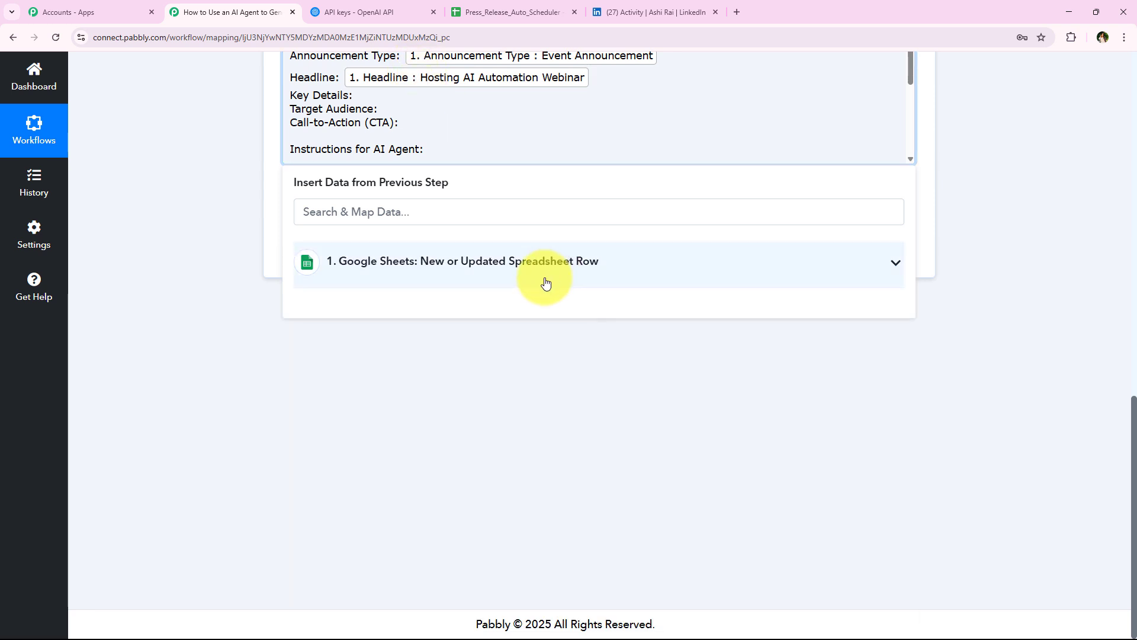
{"action": "left_click", "coordinate": [541, 267]}
{"action": "left_click", "coordinate": [388, 535]}
Map the Google Sheets Target Audience and Call-to-Action (CTA) values onto their matching lines in the prompt.
{"action": "left_click", "coordinate": [418, 120]}
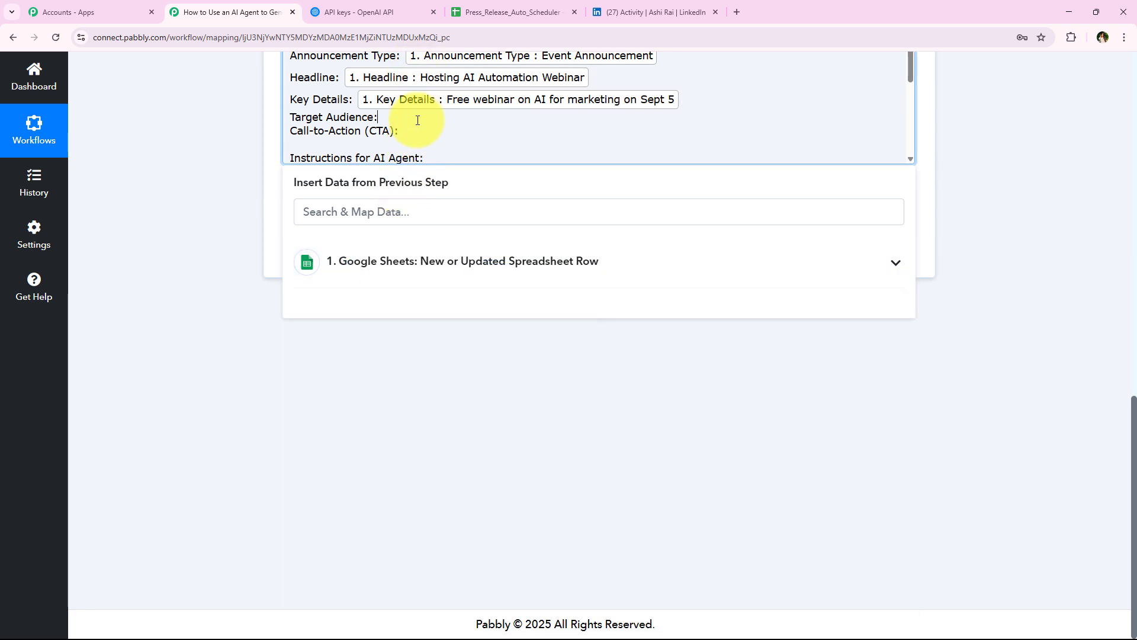
{"action": "left_click", "coordinate": [427, 268]}
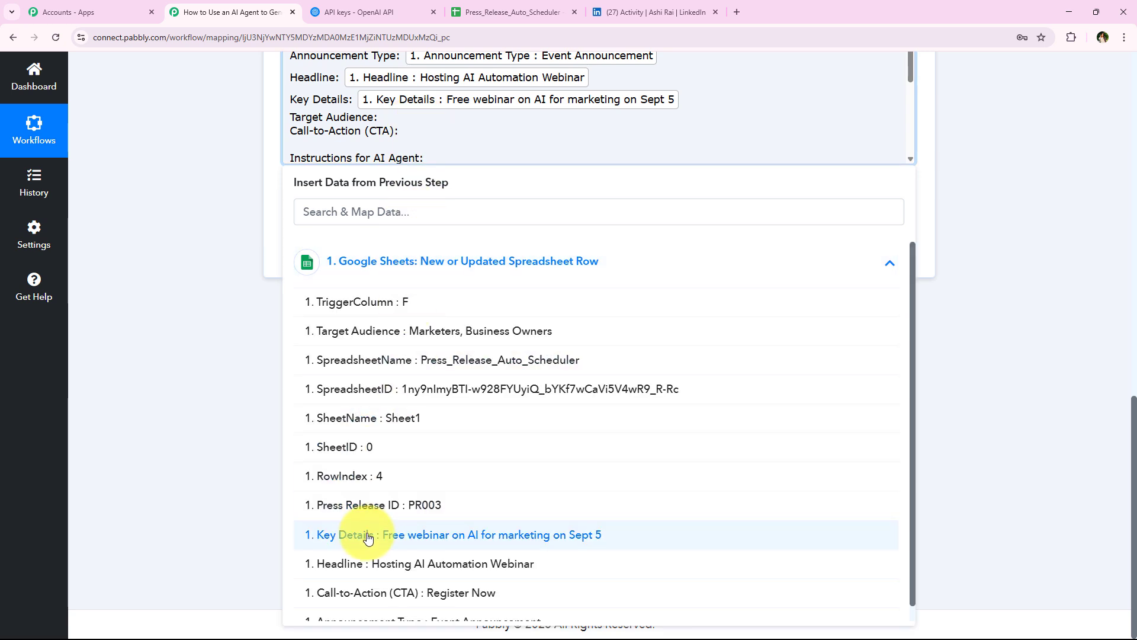
{"action": "scroll", "coordinate": [356, 579], "scroll_direction": "down", "scroll_amount": 1}
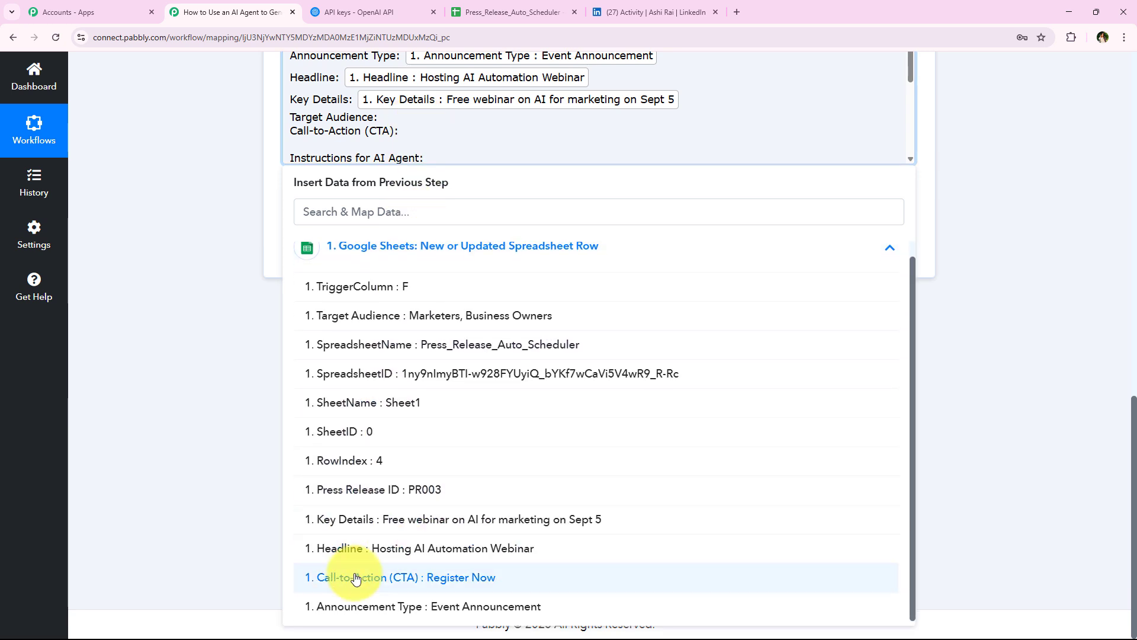
{"action": "left_click", "coordinate": [397, 318]}
{"action": "left_click", "coordinate": [440, 134]}
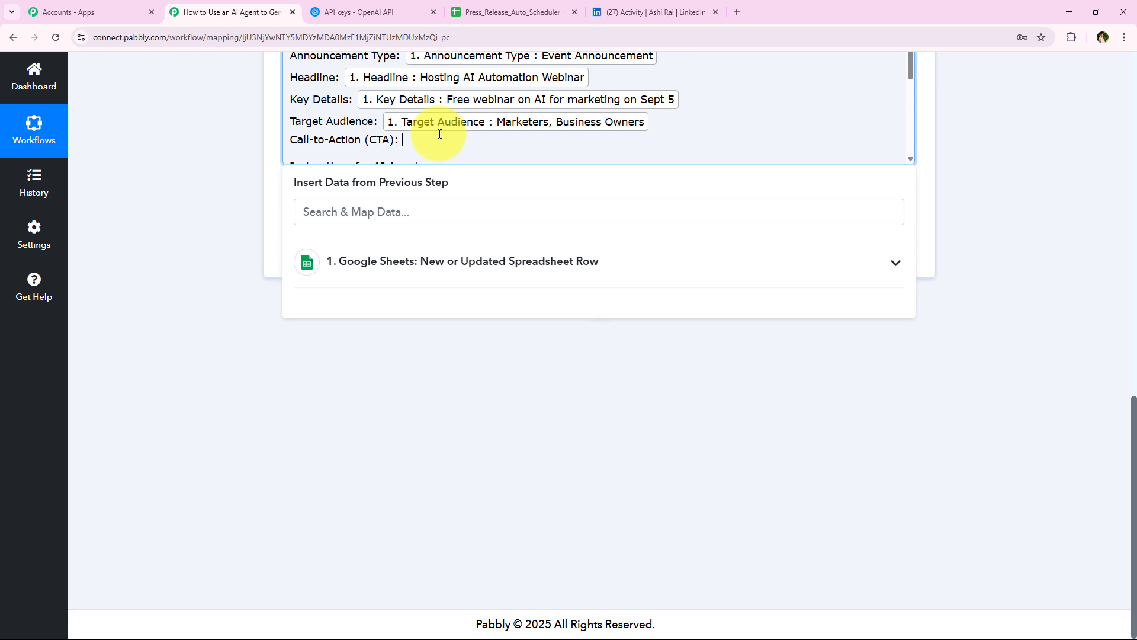
{"action": "left_click", "coordinate": [431, 264]}
{"action": "scroll", "coordinate": [407, 575], "scroll_direction": "down", "scroll_amount": 1}
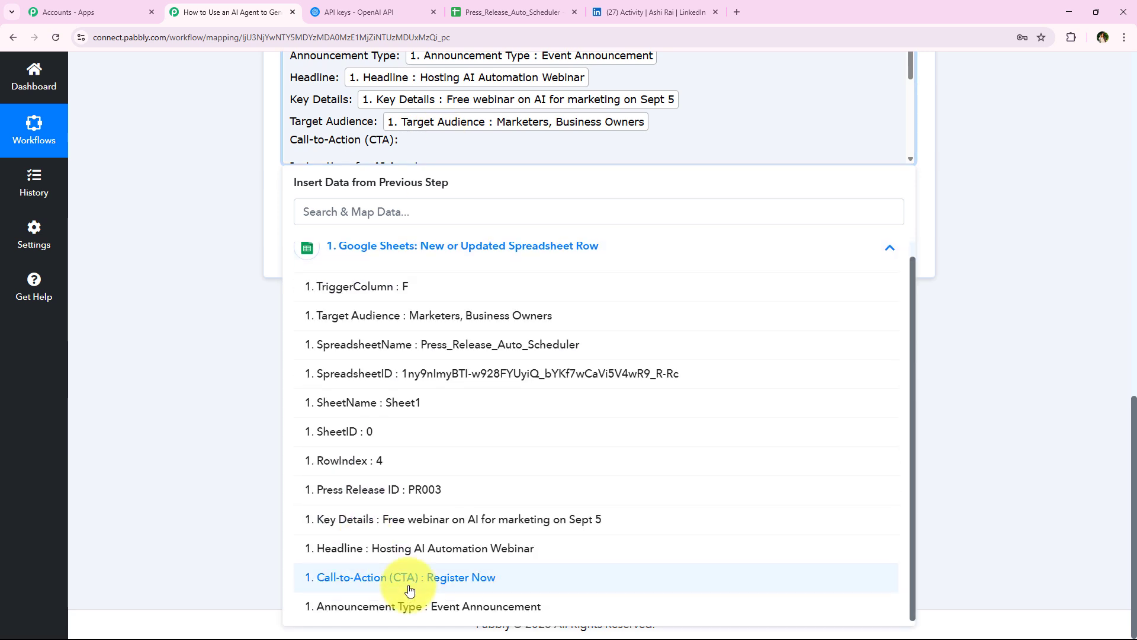
{"action": "left_click", "coordinate": [408, 589]}
Read through the completed prompt, checking the mapped input details and the instructions for the AI agent.
{"action": "scroll", "coordinate": [355, 385], "scroll_direction": "down", "scroll_amount": 3}
{"action": "scroll", "coordinate": [365, 352], "scroll_direction": "up", "scroll_amount": 1}
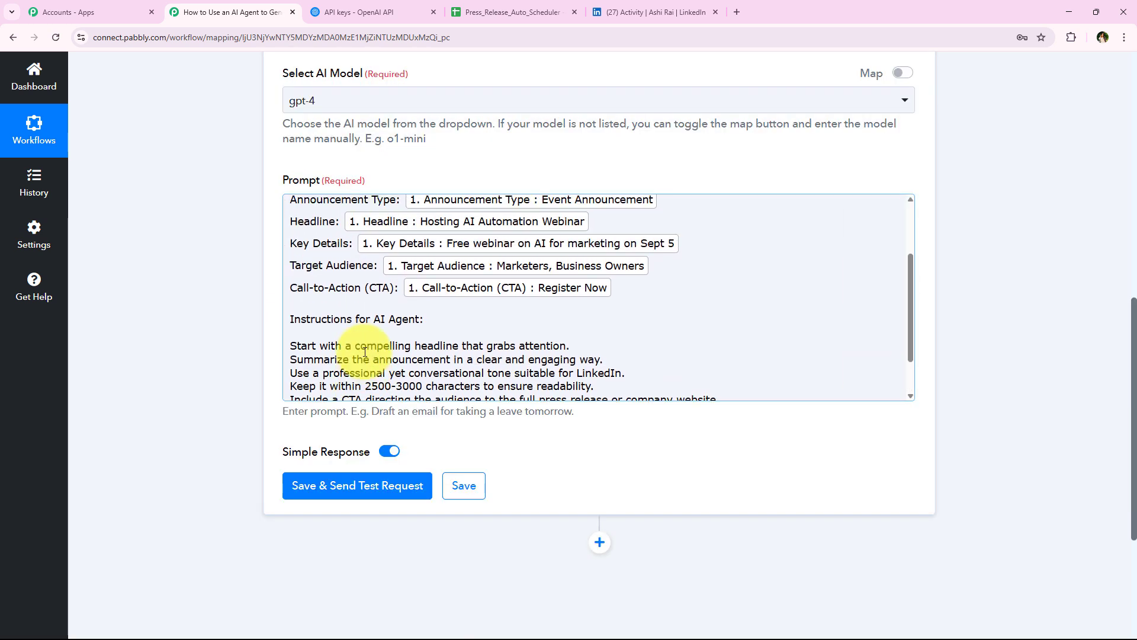
{"action": "scroll", "coordinate": [365, 352], "scroll_direction": "up", "scroll_amount": 2}
{"action": "scroll", "coordinate": [365, 352], "scroll_direction": "down", "scroll_amount": 4}
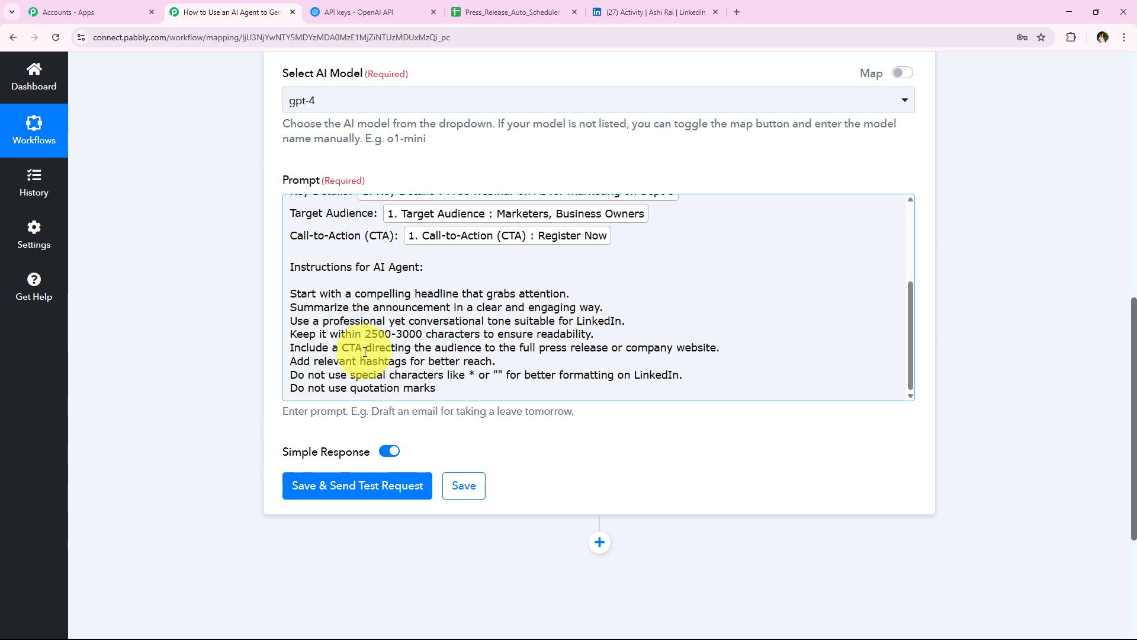
{"action": "scroll", "coordinate": [343, 279], "scroll_direction": "up", "scroll_amount": 3}
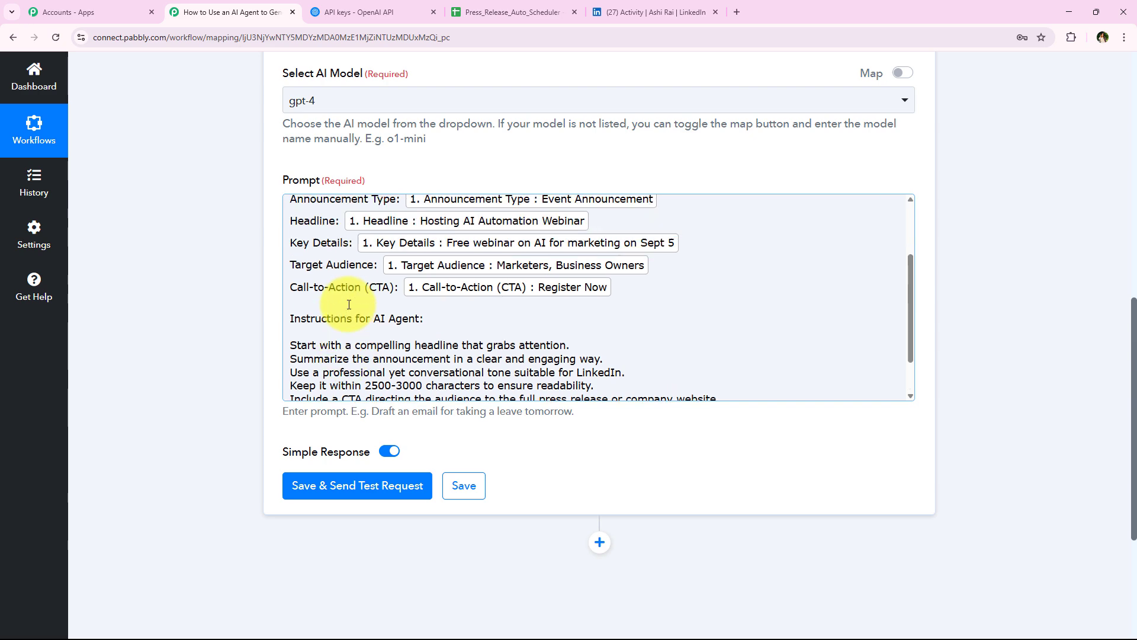
Save the ChatGPT action and send a test request with the mapped prompt.
{"action": "scroll", "coordinate": [186, 398], "scroll_direction": "down", "scroll_amount": 1}
{"action": "scroll", "coordinate": [186, 398], "scroll_direction": "down", "scroll_amount": 4}
{"action": "left_click", "coordinate": [308, 269]}
{"action": "scroll", "coordinate": [136, 349], "scroll_direction": "up", "scroll_amount": 4}
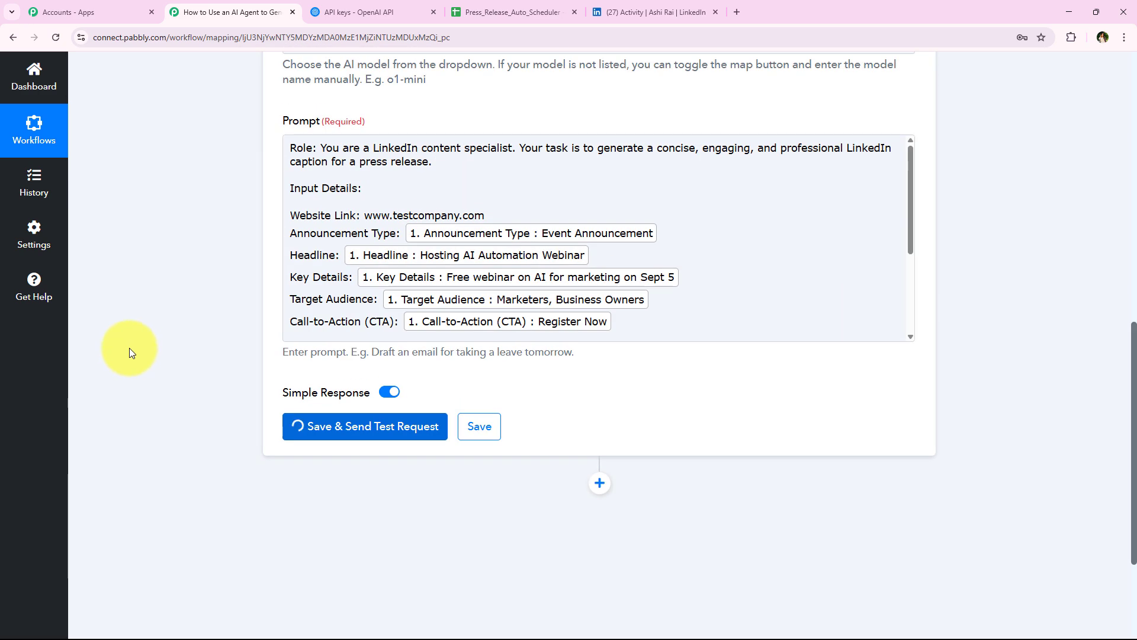
{"action": "scroll", "coordinate": [379, 350], "scroll_direction": "down", "scroll_amount": 3}
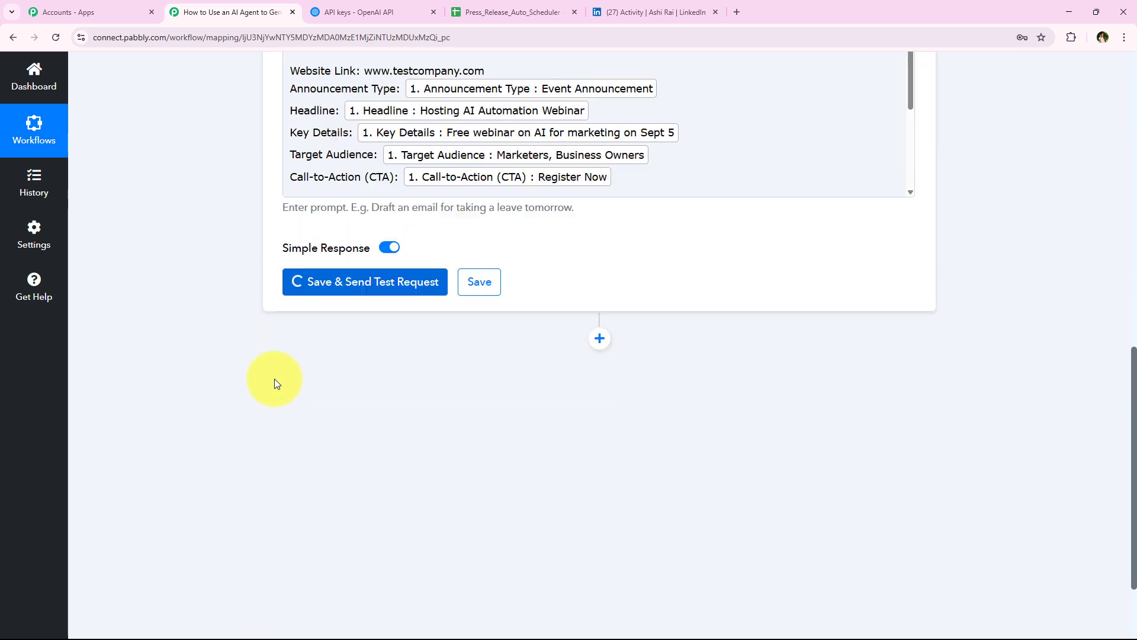
Enlarge the Choices 0 Message Content value in the received ChatGPT response to show more of the generated caption.
{"action": "scroll", "coordinate": [306, 389], "scroll_direction": "up", "scroll_amount": 3}
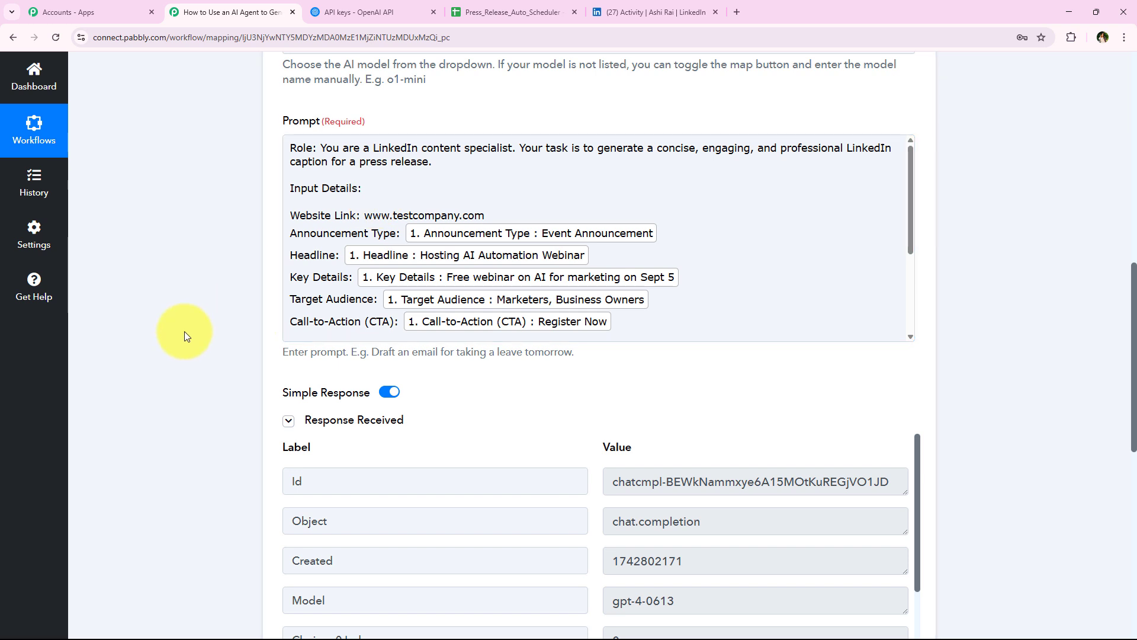
{"action": "scroll", "coordinate": [184, 335], "scroll_direction": "down", "scroll_amount": 6}
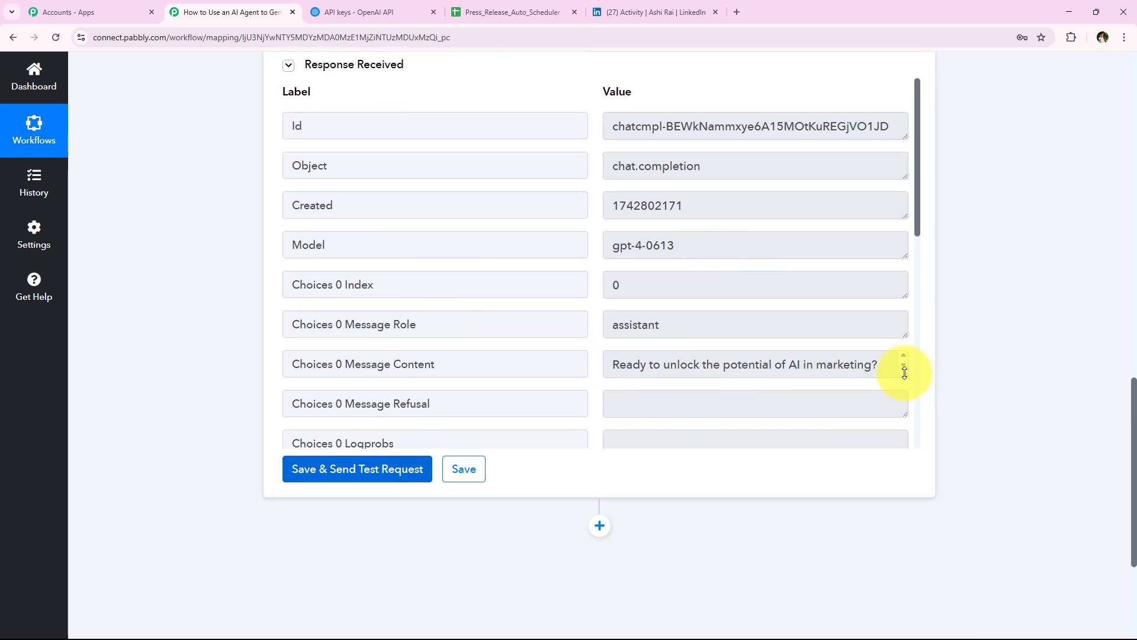
{"action": "left_click_drag", "start_coordinate": [904, 373], "coordinate": [896, 503]}
{"action": "scroll", "coordinate": [482, 284], "scroll_direction": "down", "scroll_amount": 3}
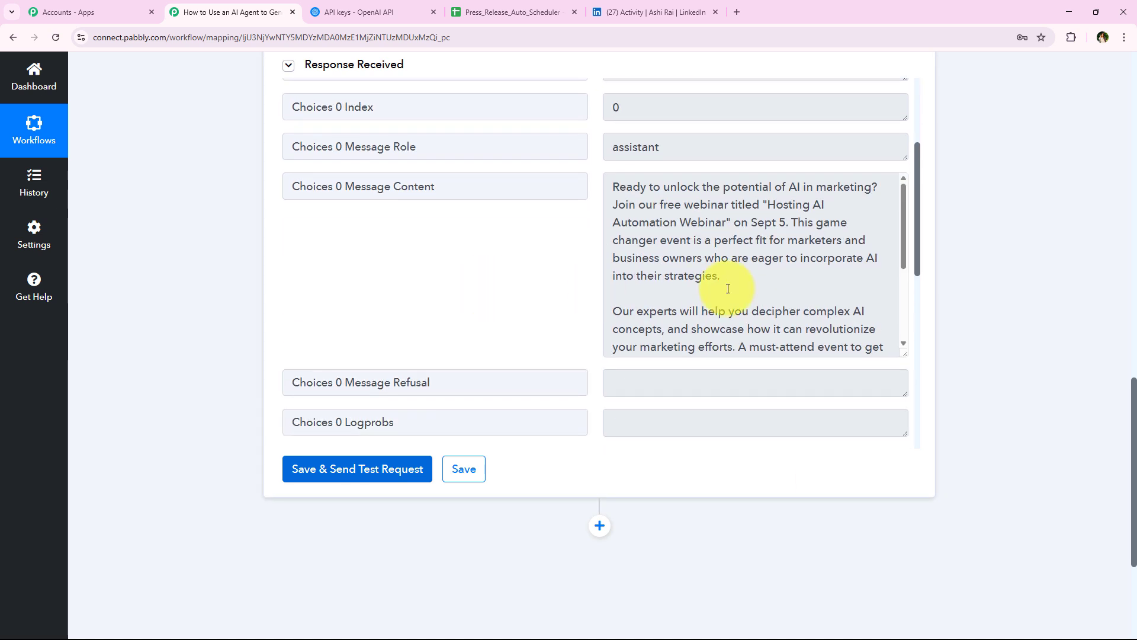
{"action": "scroll", "coordinate": [728, 289], "scroll_direction": "down", "scroll_amount": 3}
{"action": "scroll", "coordinate": [633, 289], "scroll_direction": "up", "scroll_amount": 3}
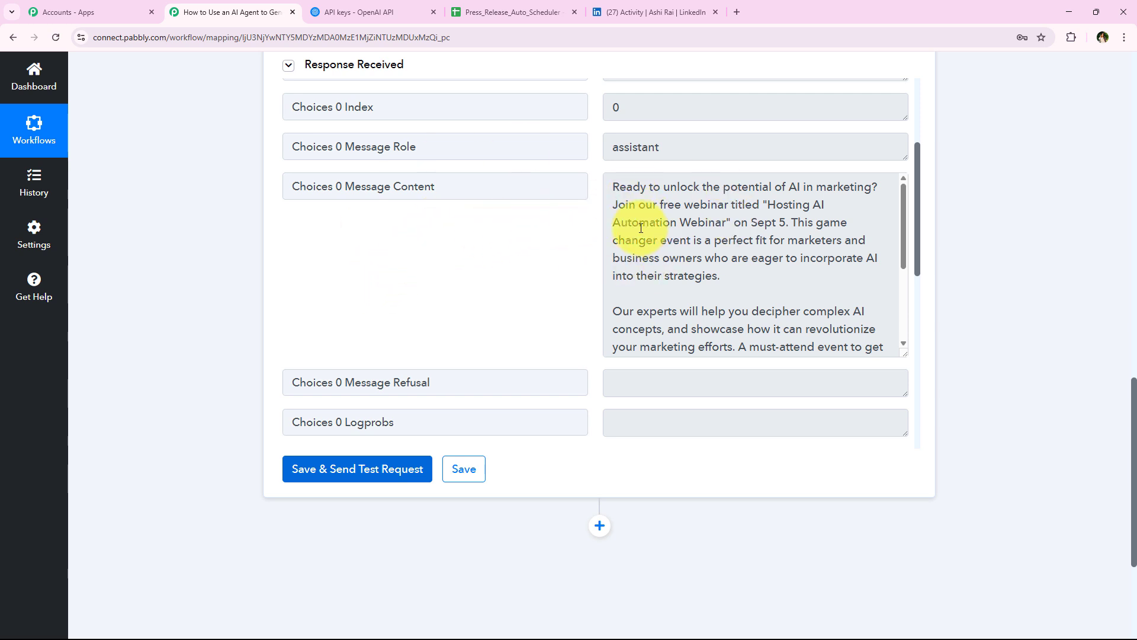
Read through the generated LinkedIn caption, checking its webinar details, target audience, call to action and hashtags.
{"action": "left_click_drag", "start_coordinate": [614, 187], "coordinate": [877, 196]}
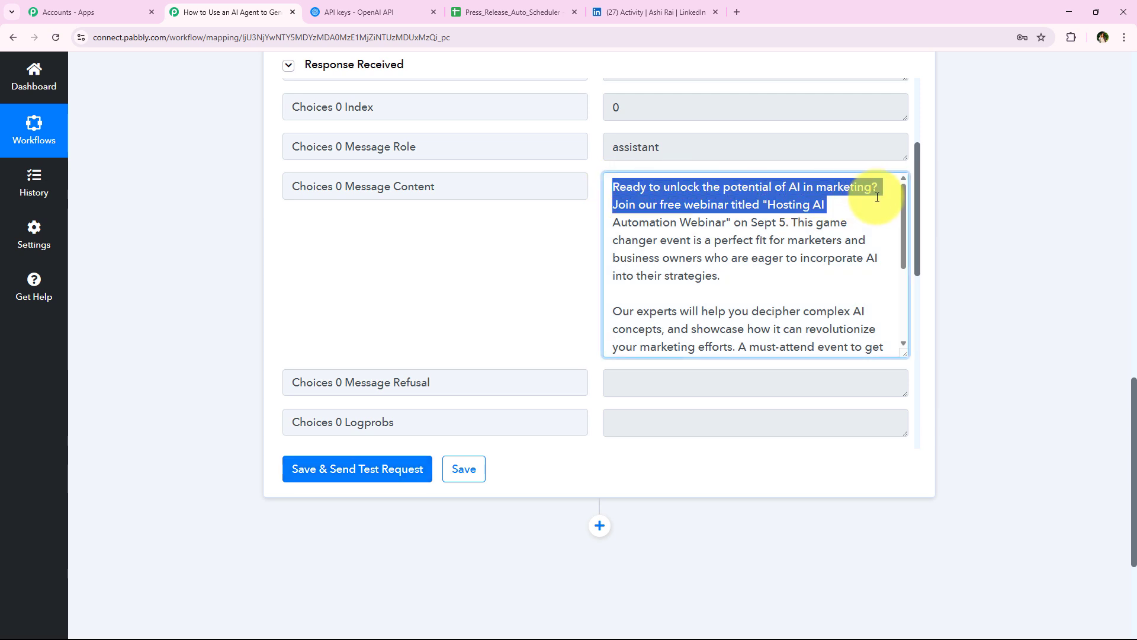
{"action": "left_click_drag", "start_coordinate": [868, 207], "coordinate": [836, 274]}
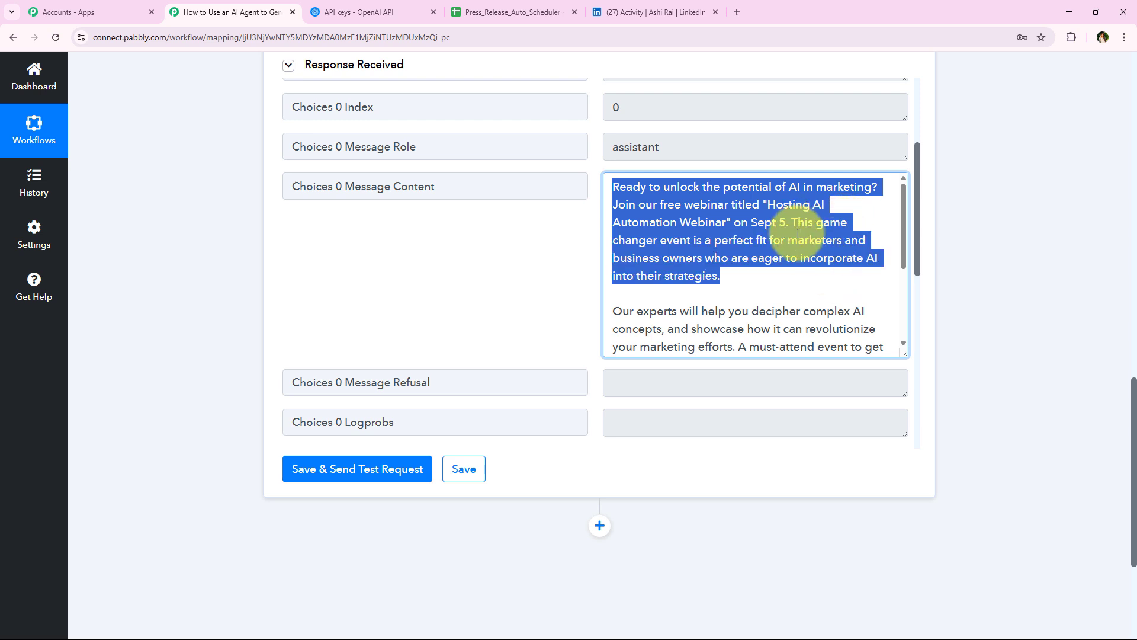
{"action": "left_click_drag", "start_coordinate": [792, 223], "coordinate": [792, 268]}
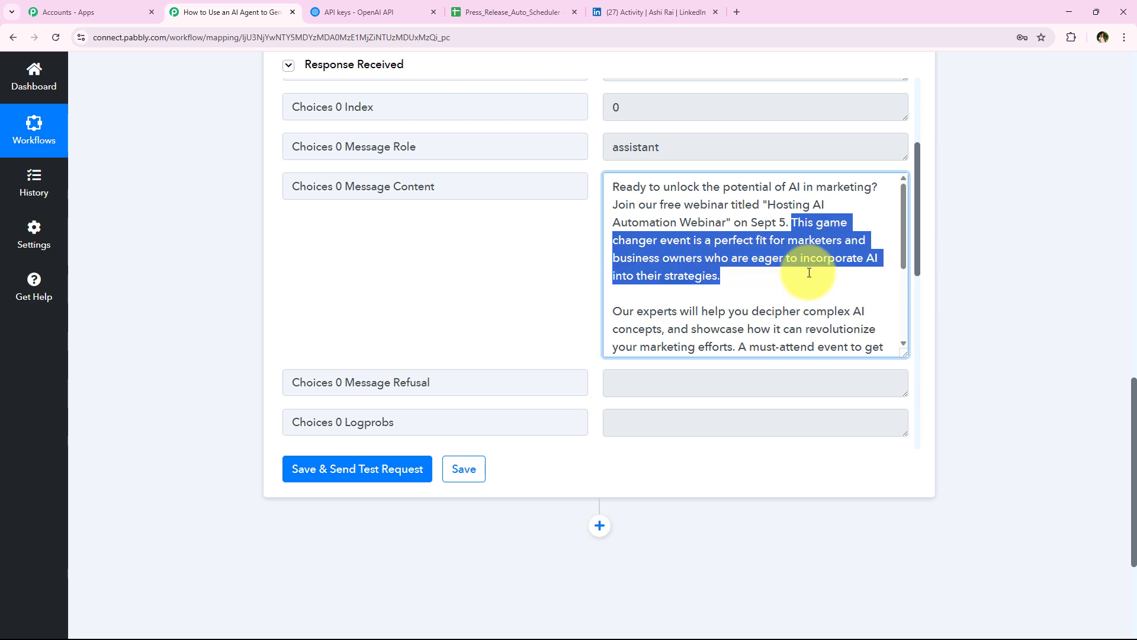
{"action": "left_click", "coordinate": [809, 272]}
{"action": "scroll", "coordinate": [807, 273], "scroll_direction": "down", "scroll_amount": 5}
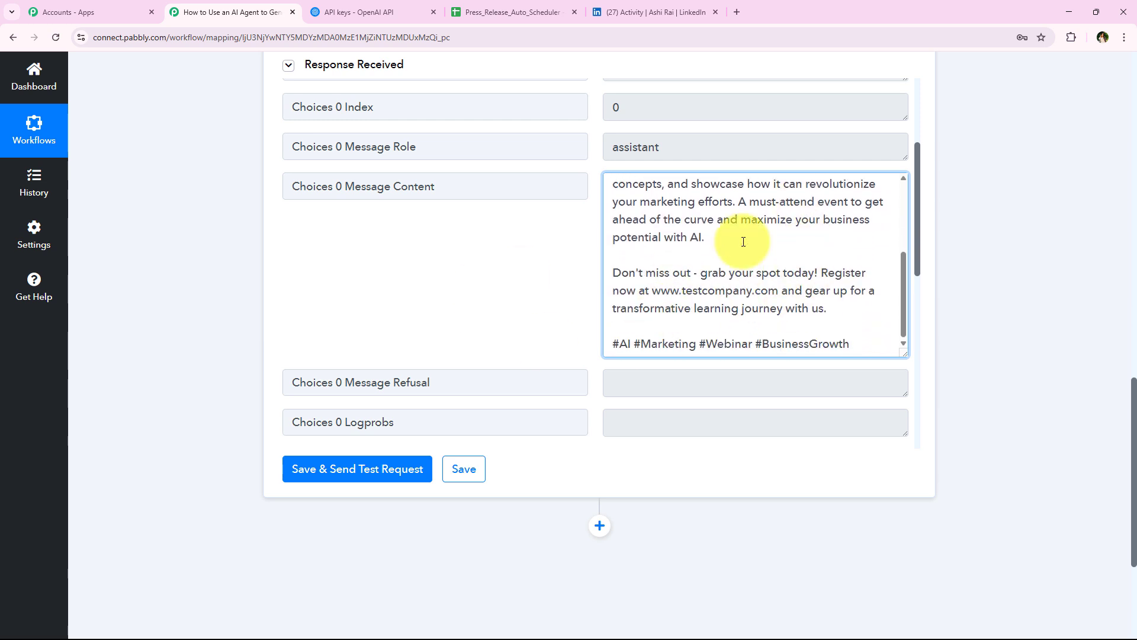
{"action": "scroll", "coordinate": [752, 284], "scroll_direction": "down", "scroll_amount": 3}
{"action": "scroll", "coordinate": [222, 351], "scroll_direction": "up", "scroll_amount": 8}
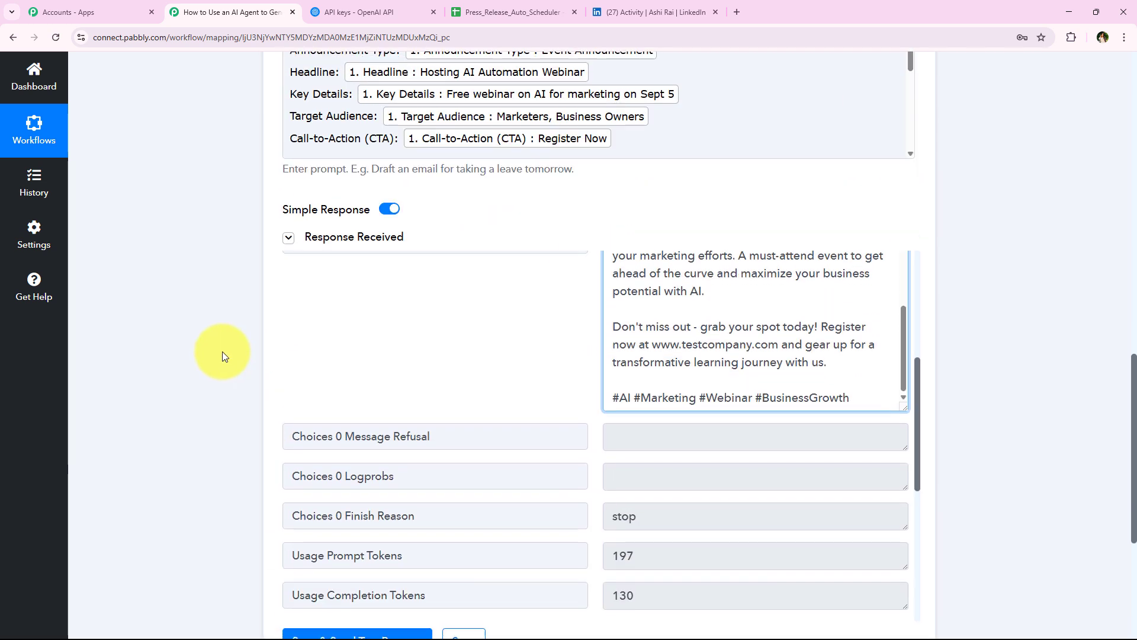
{"action": "scroll", "coordinate": [222, 357], "scroll_direction": "down", "scroll_amount": 4}
{"action": "scroll", "coordinate": [367, 379], "scroll_direction": "up", "scroll_amount": 2}
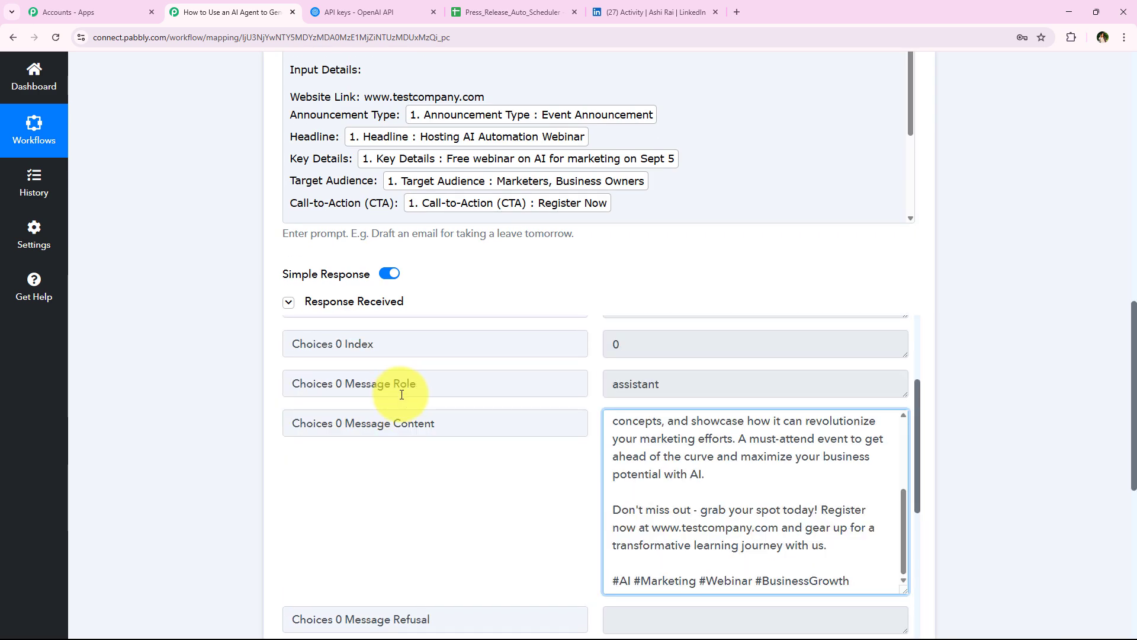
Collapse the completed OpenAI ChatGPT action step in the workflow.
{"action": "scroll", "coordinate": [219, 417], "scroll_direction": "up", "scroll_amount": 6}
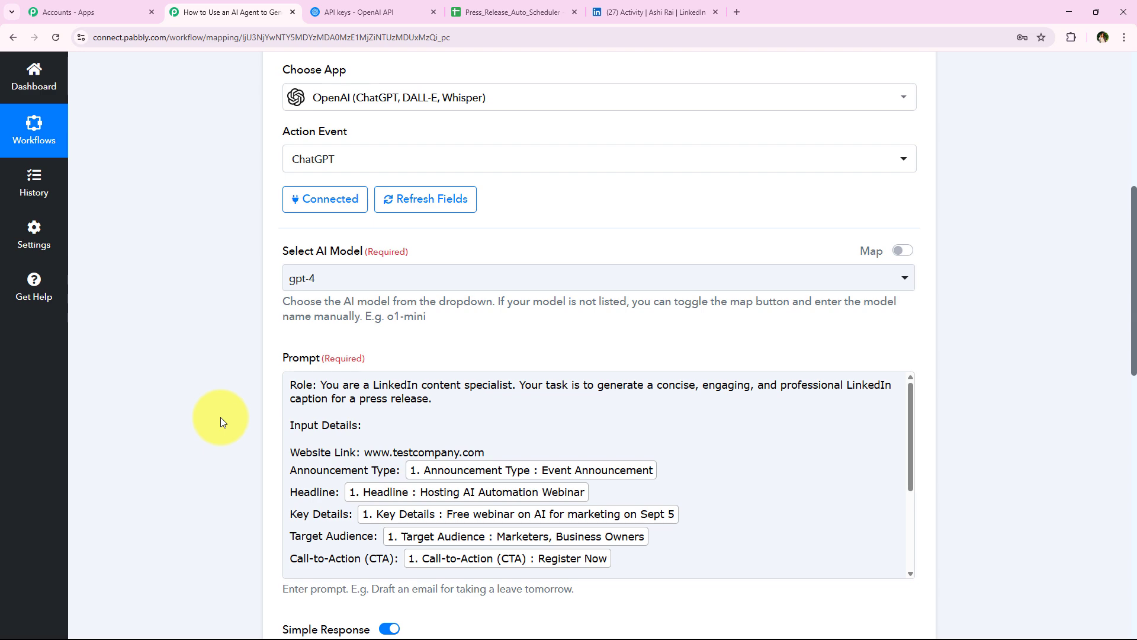
{"action": "scroll", "coordinate": [231, 354], "scroll_direction": "up", "scroll_amount": 3}
{"action": "left_click", "coordinate": [381, 198]}
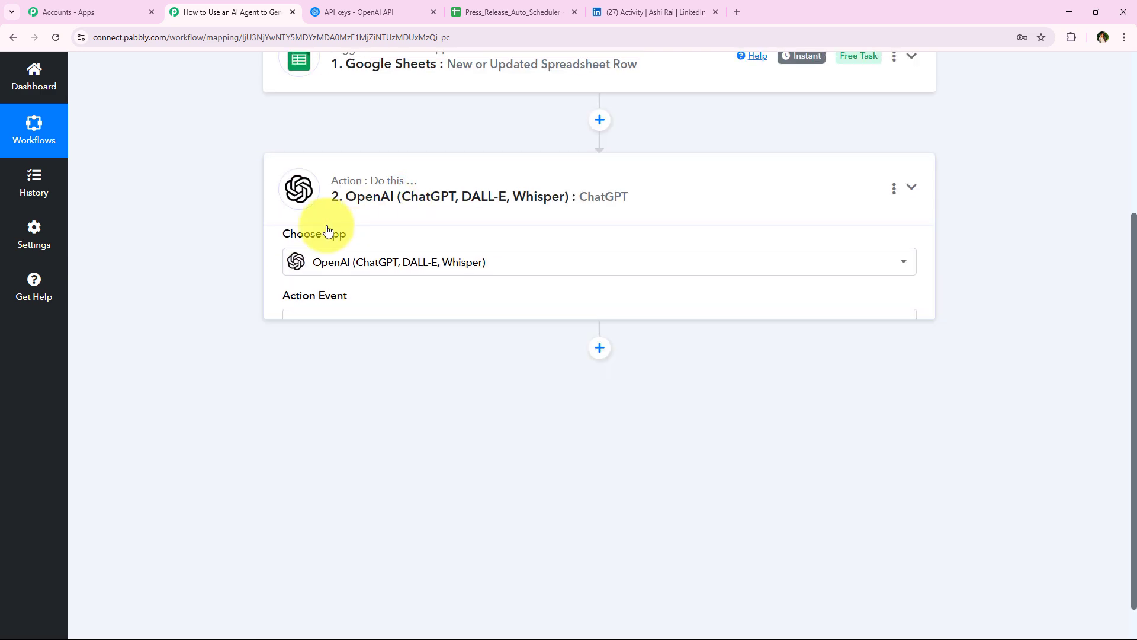
Look over the recent posts on the LinkedIn activity page and return to the Pabbly Connect workflow.
{"action": "scroll", "coordinate": [247, 414], "scroll_direction": "up", "scroll_amount": 2}
{"action": "scroll", "coordinate": [304, 285], "scroll_direction": "down", "scroll_amount": 2}
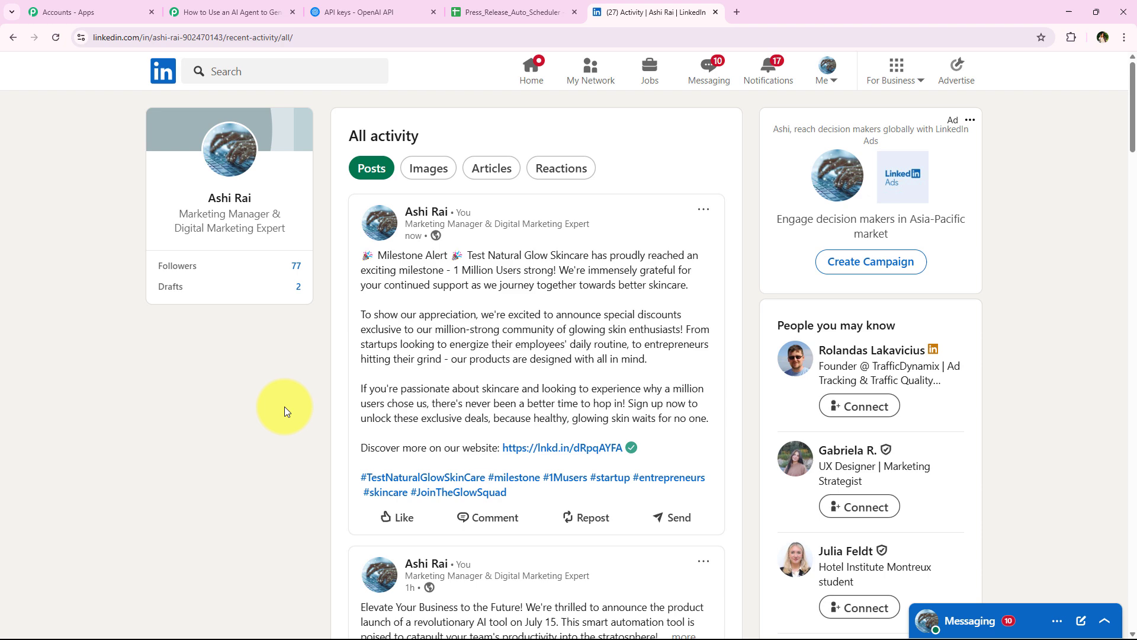
{"action": "left_click", "coordinate": [254, 11]}
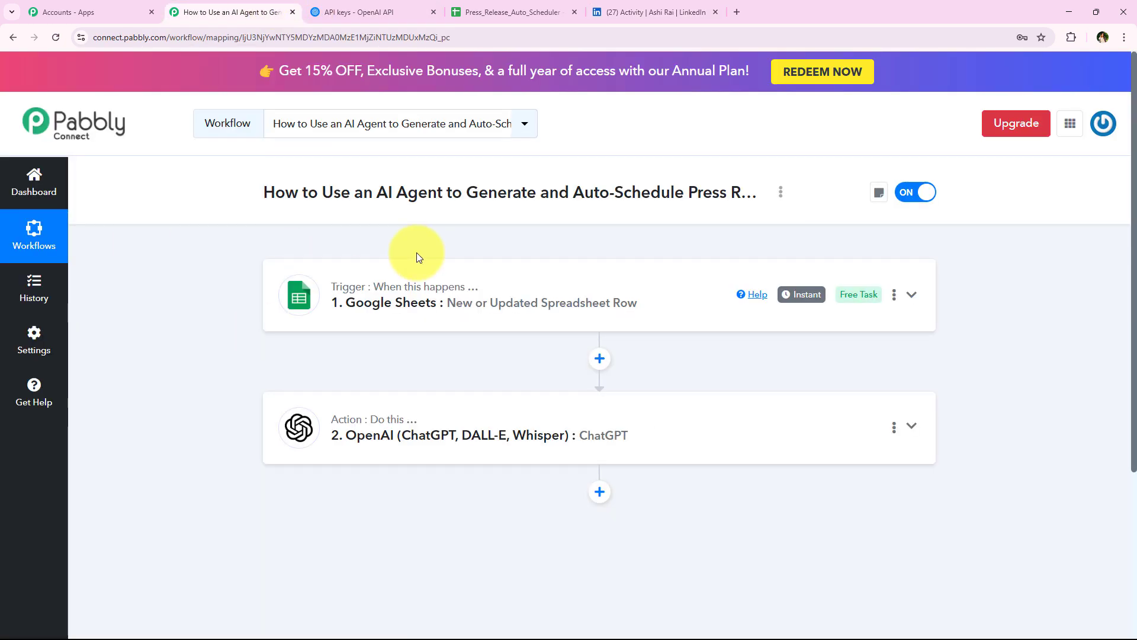
{"action": "scroll", "coordinate": [403, 473], "scroll_direction": "down", "scroll_amount": 1}
{"action": "left_click", "coordinate": [617, 10]}
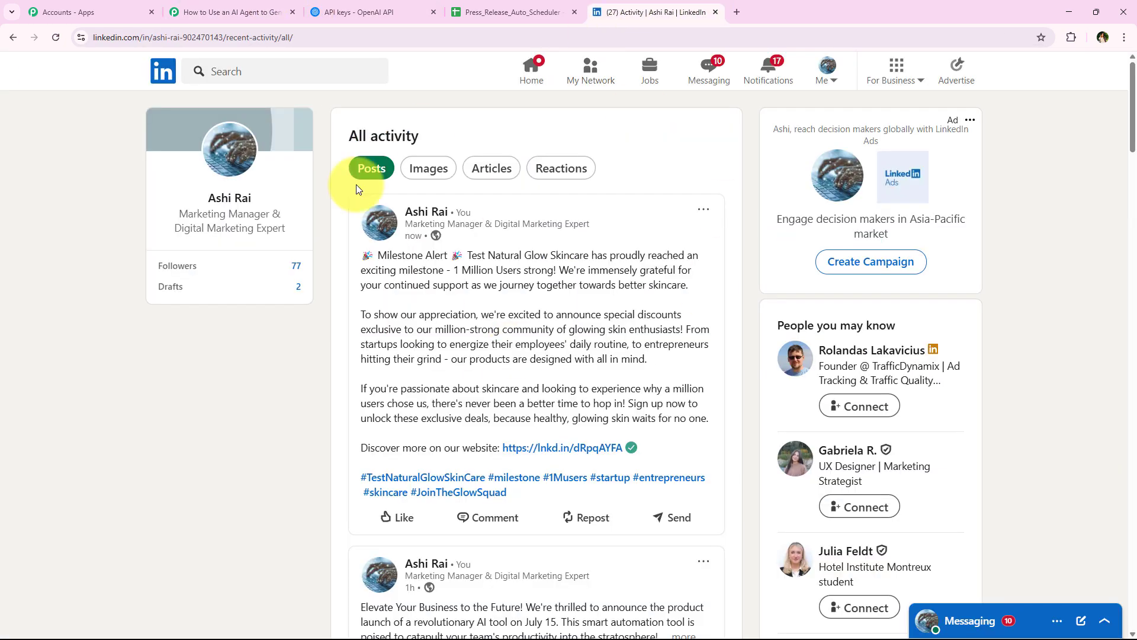
{"action": "left_click", "coordinate": [254, 10]}
Add an action step after the ChatGPT action and choose LinkedIn as its app.
{"action": "scroll", "coordinate": [450, 320], "scroll_direction": "down", "scroll_amount": 2}
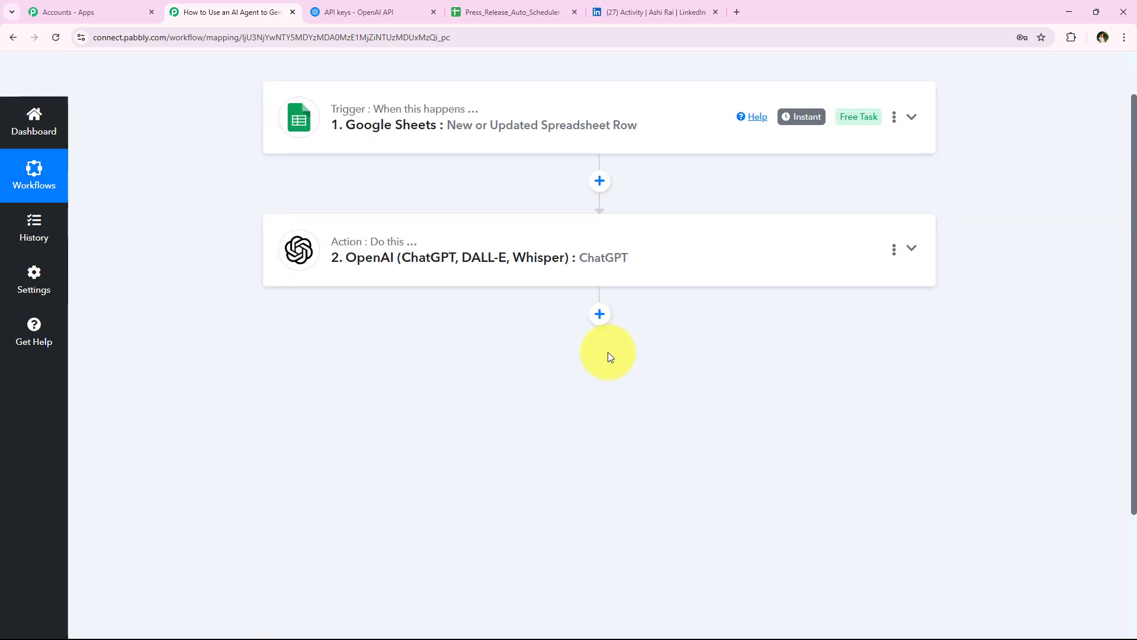
{"action": "left_click", "coordinate": [598, 312]}
{"action": "scroll", "coordinate": [563, 388], "scroll_direction": "down", "scroll_amount": 3}
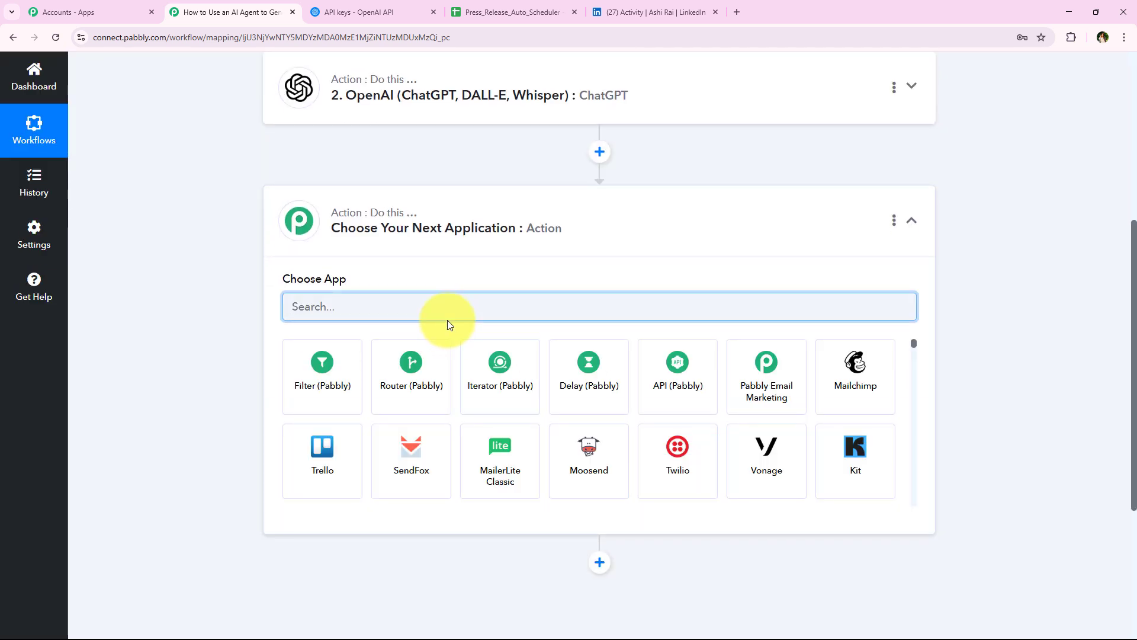
{"action": "type", "text": "Li"}
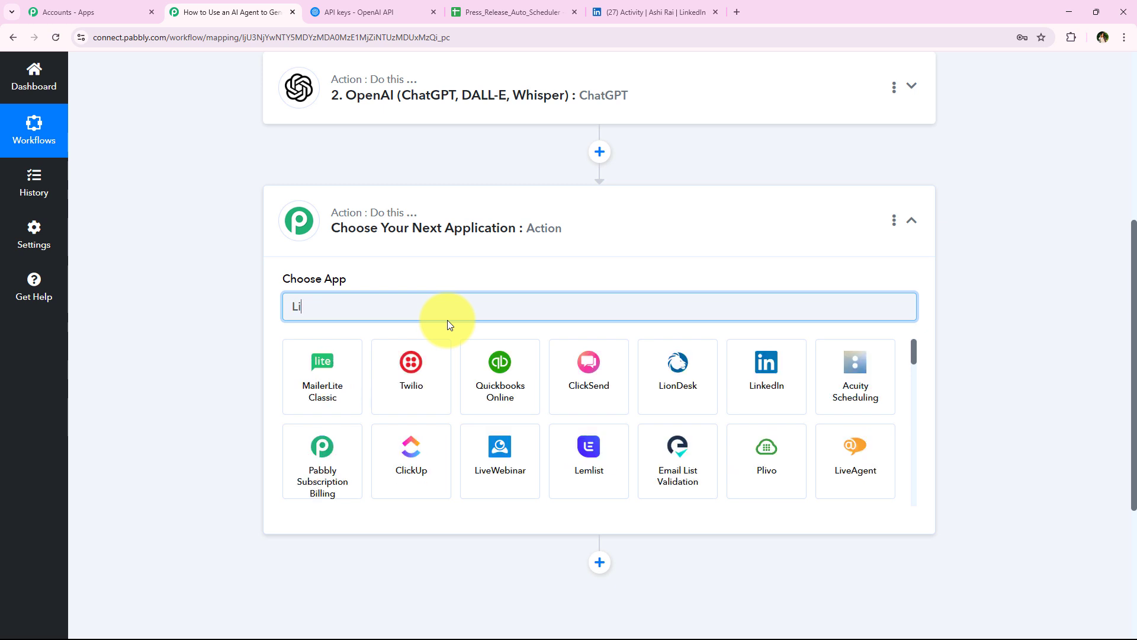
{"action": "type", "text": "nk"}
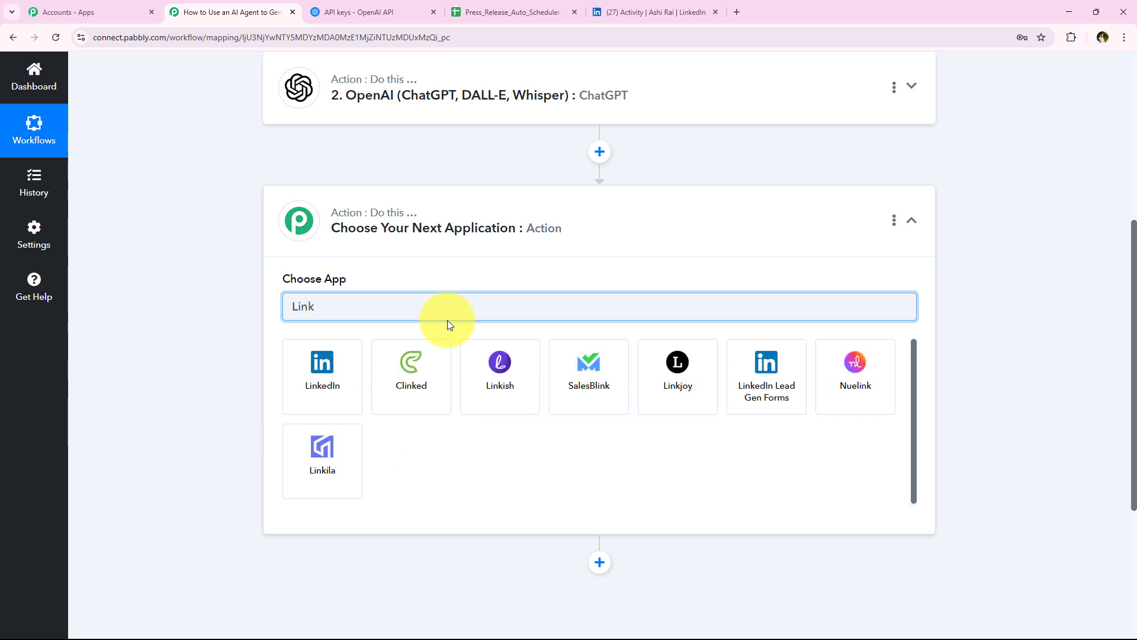
{"action": "left_click", "coordinate": [288, 348]}
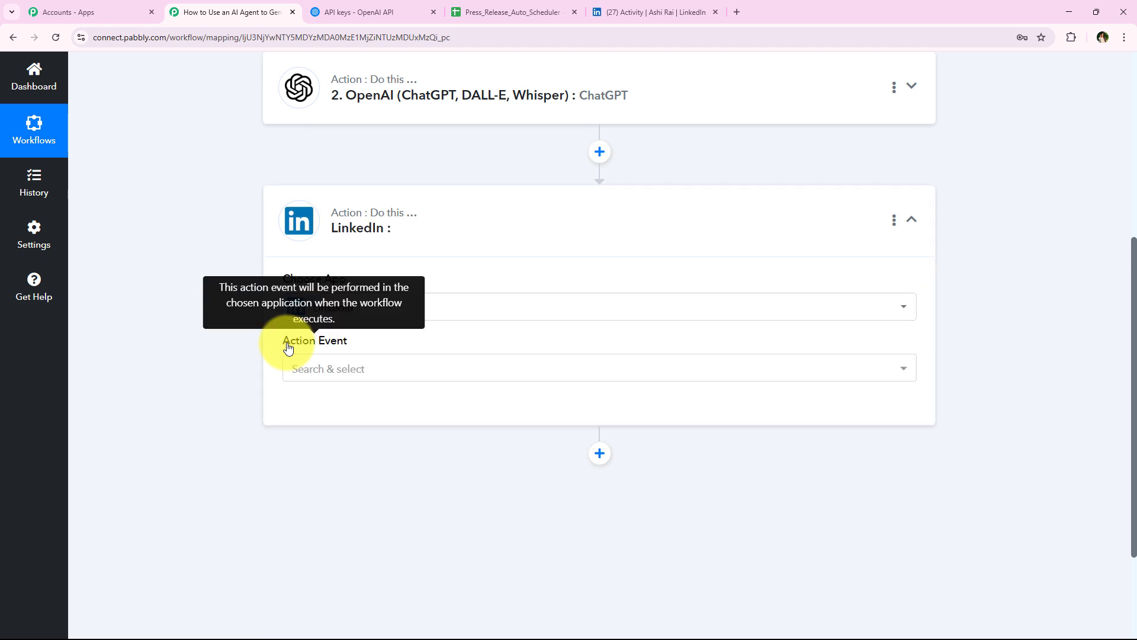
Set the LinkedIn action event to Share Simple Text.
{"action": "left_click", "coordinate": [301, 369]}
{"action": "scroll", "coordinate": [377, 210], "scroll_direction": "down", "scroll_amount": 2}
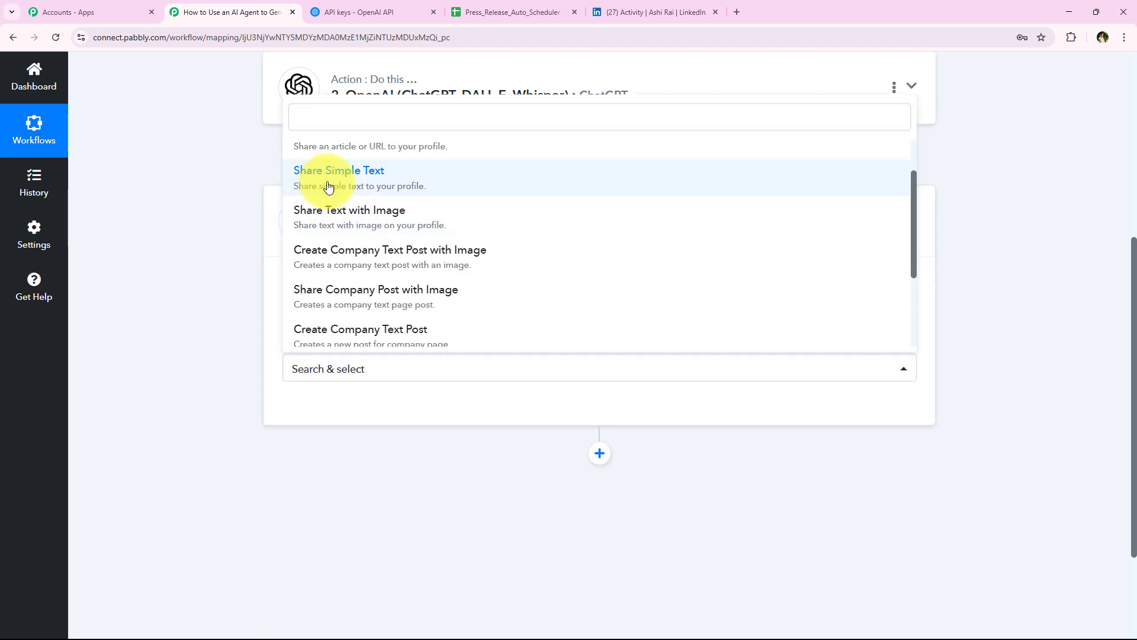
{"action": "left_click", "coordinate": [303, 186]}
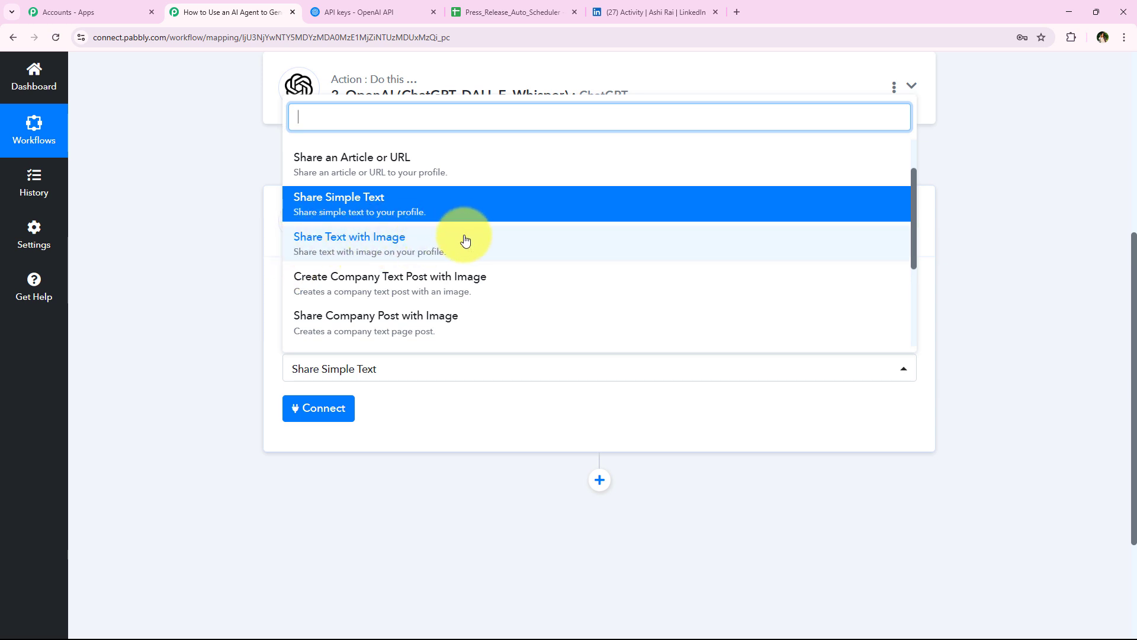
{"action": "scroll", "coordinate": [465, 240], "scroll_direction": "up", "scroll_amount": 1}
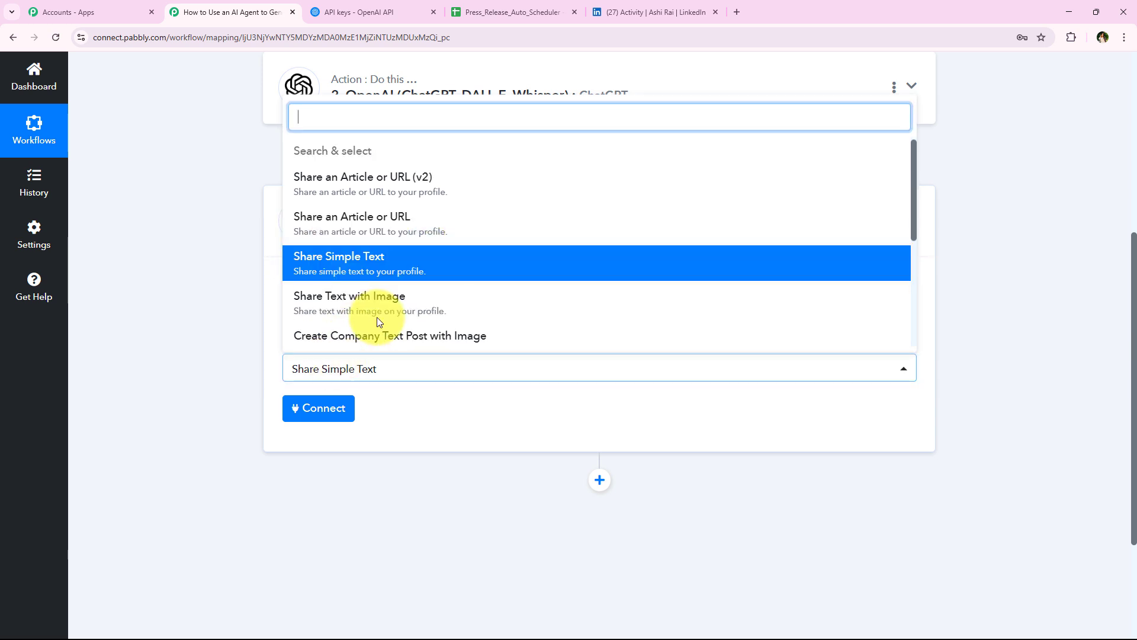
{"action": "left_click", "coordinate": [490, 264]}
Add a new LinkedIn connection and authorize it by signing in with the prefilled account credentials.
{"action": "left_click", "coordinate": [344, 401]}
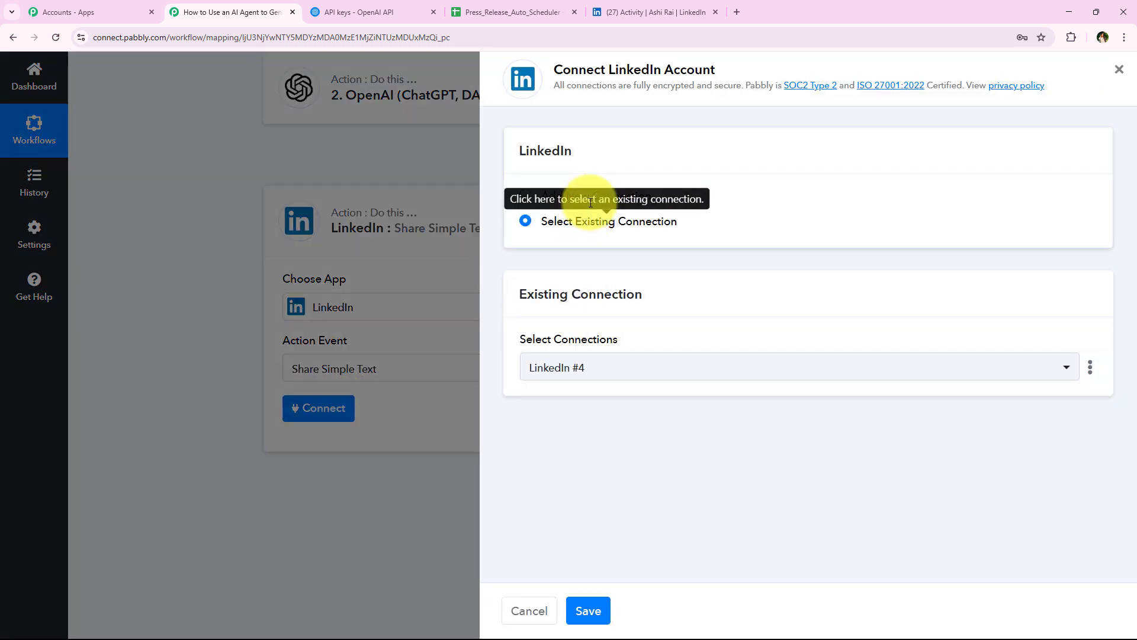
{"action": "left_click", "coordinate": [527, 195]}
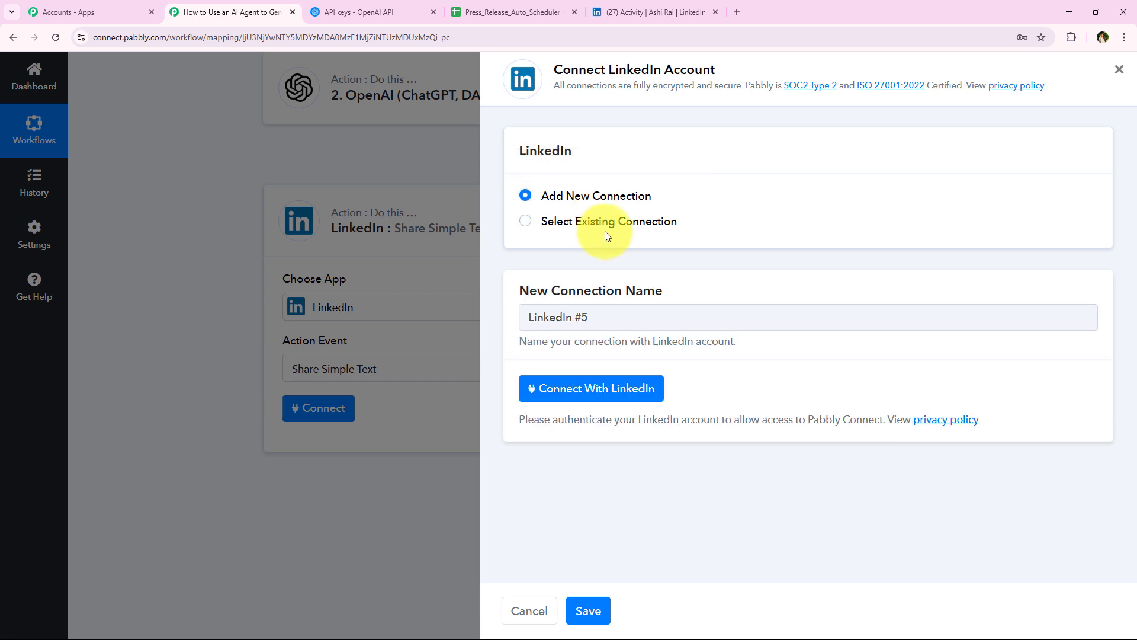
{"action": "double_click", "coordinate": [610, 222]}
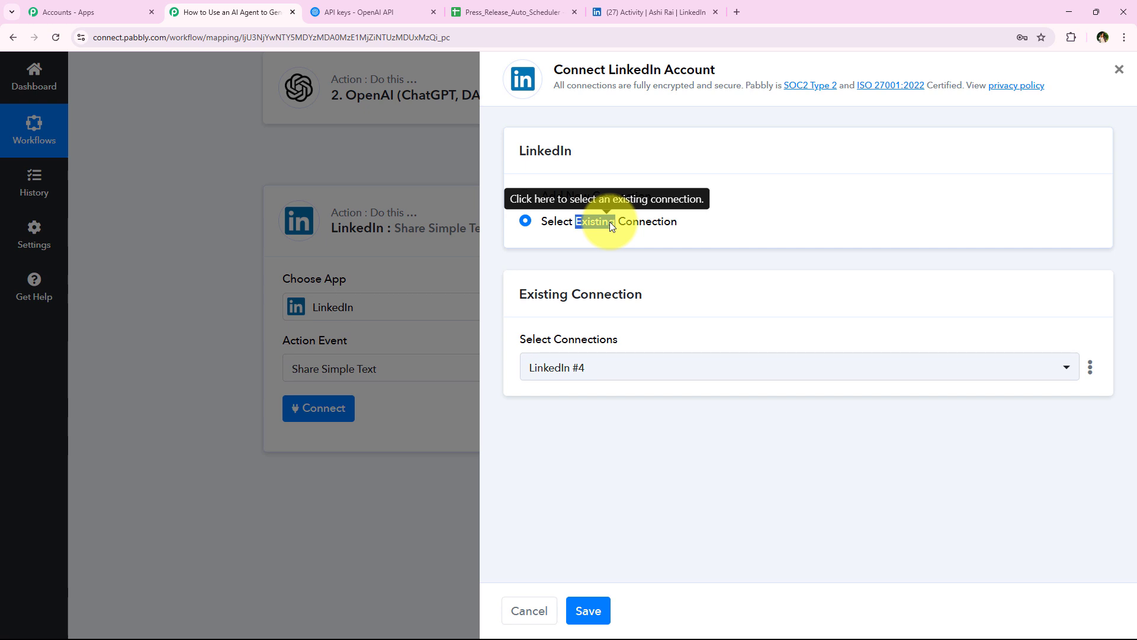
{"action": "left_click", "coordinate": [589, 469]}
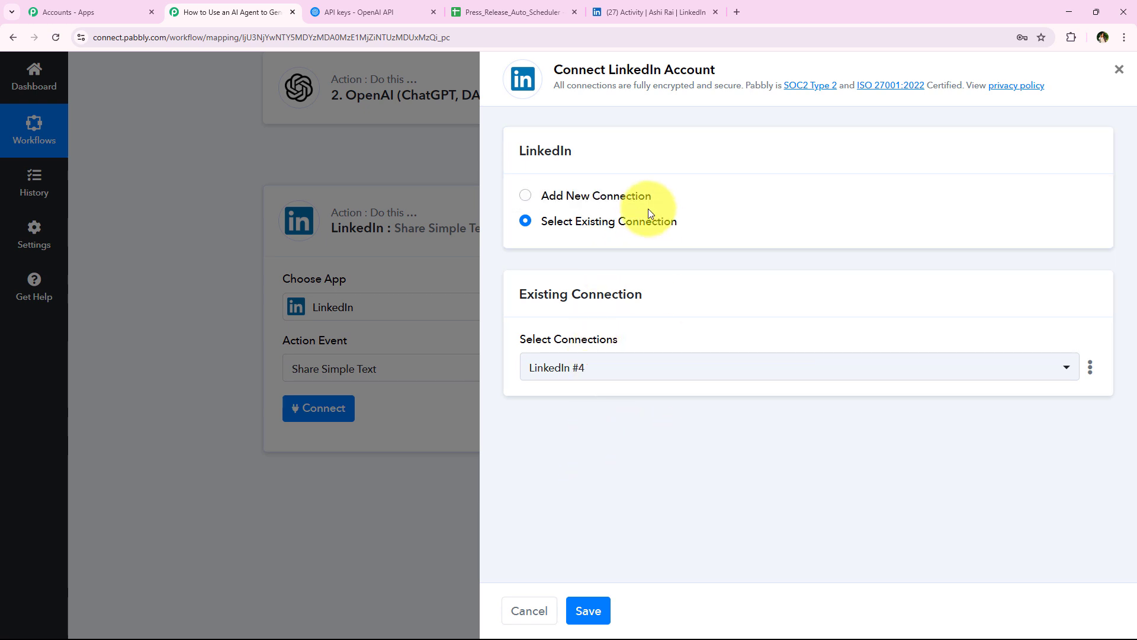
{"action": "left_click", "coordinate": [638, 195]}
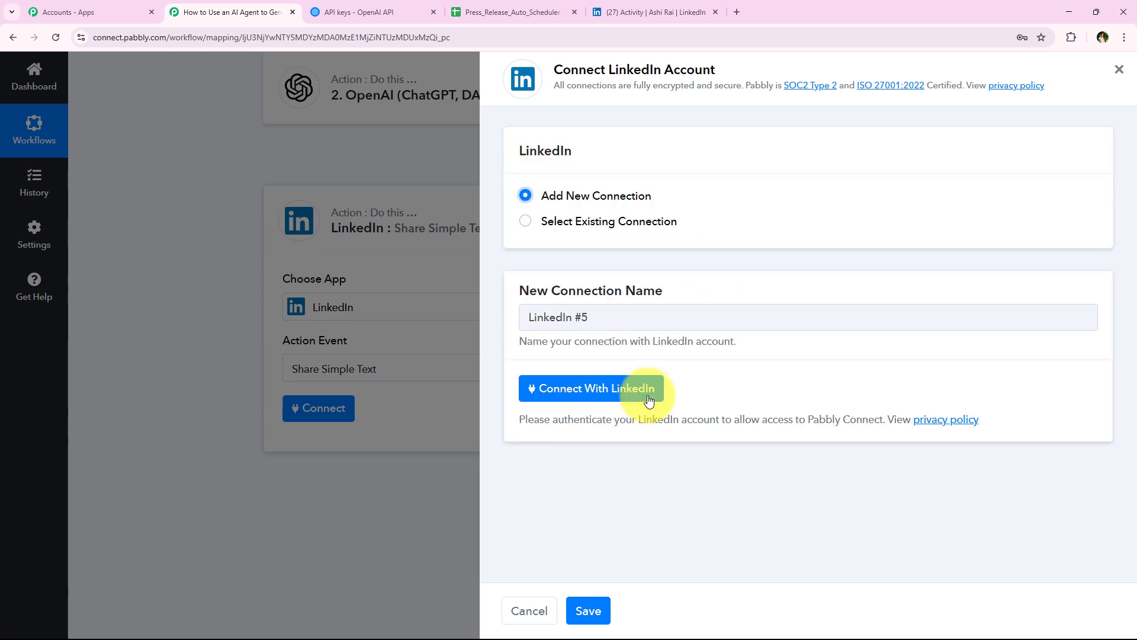
{"action": "left_click", "coordinate": [616, 398]}
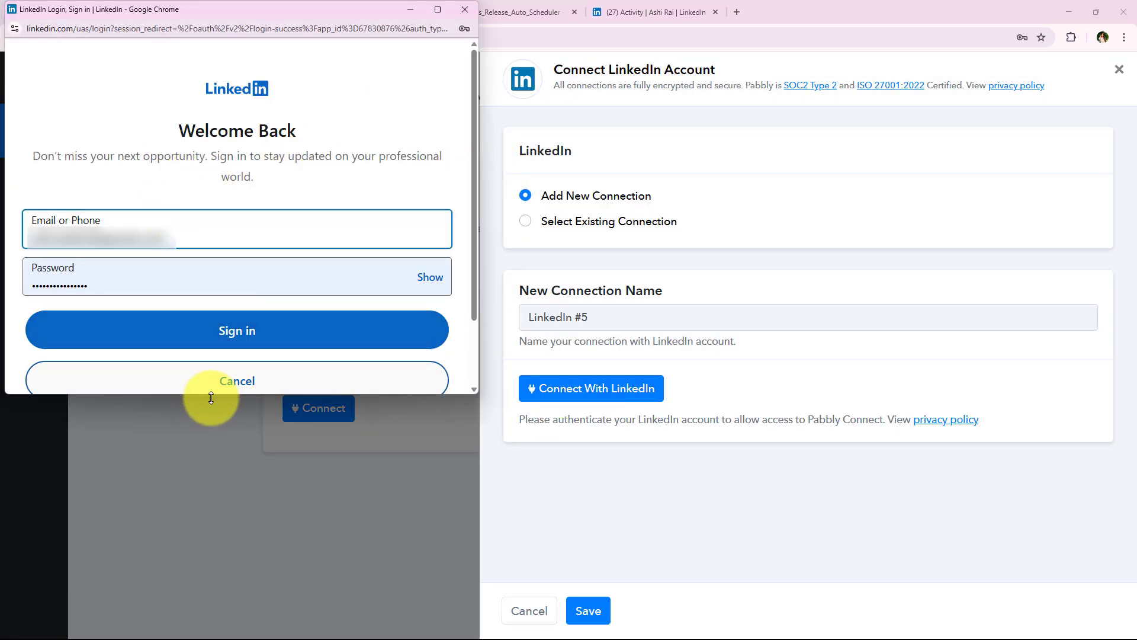
{"action": "left_click", "coordinate": [261, 330]}
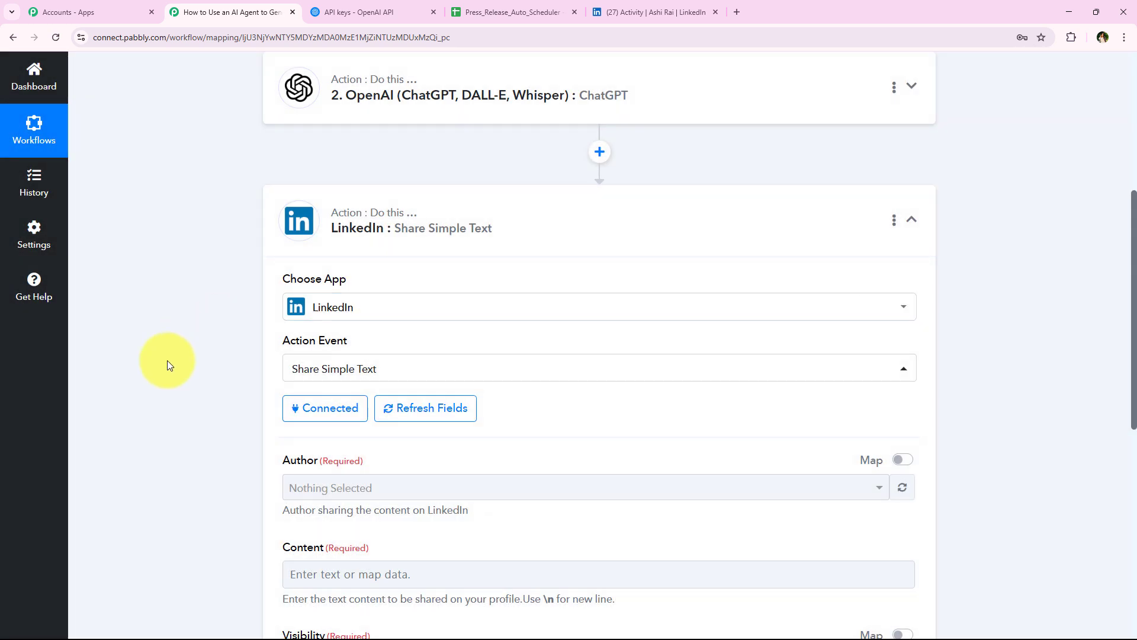
Refresh the LinkedIn action's fields and select the connected account's profile as the Author.
{"action": "left_click", "coordinate": [437, 410]}
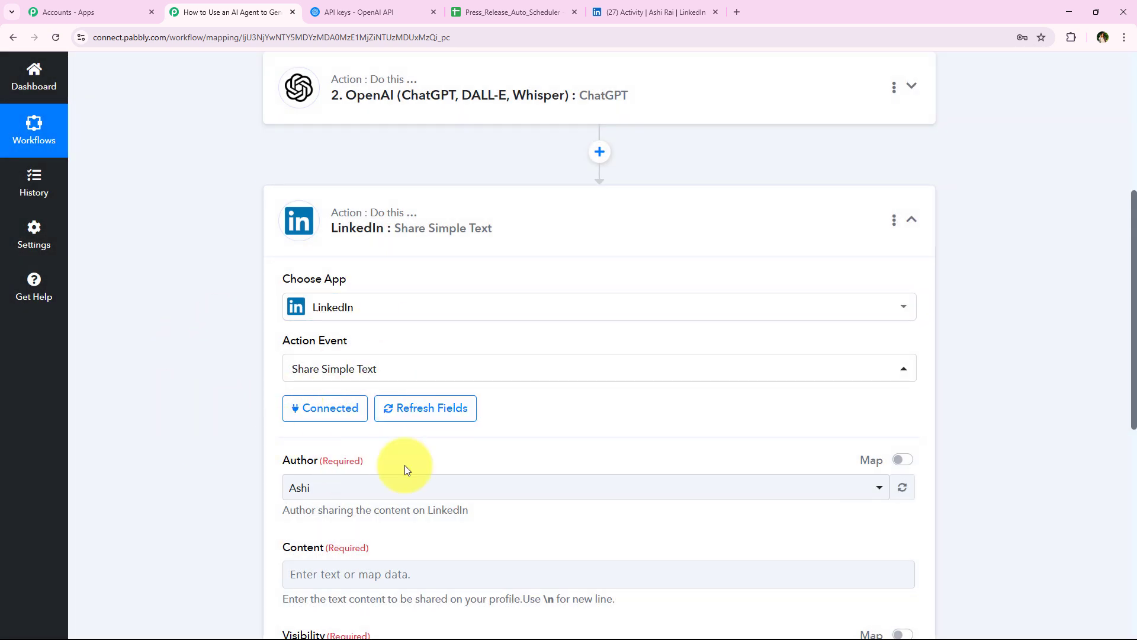
{"action": "scroll", "coordinate": [254, 330], "scroll_direction": "down", "scroll_amount": 3}
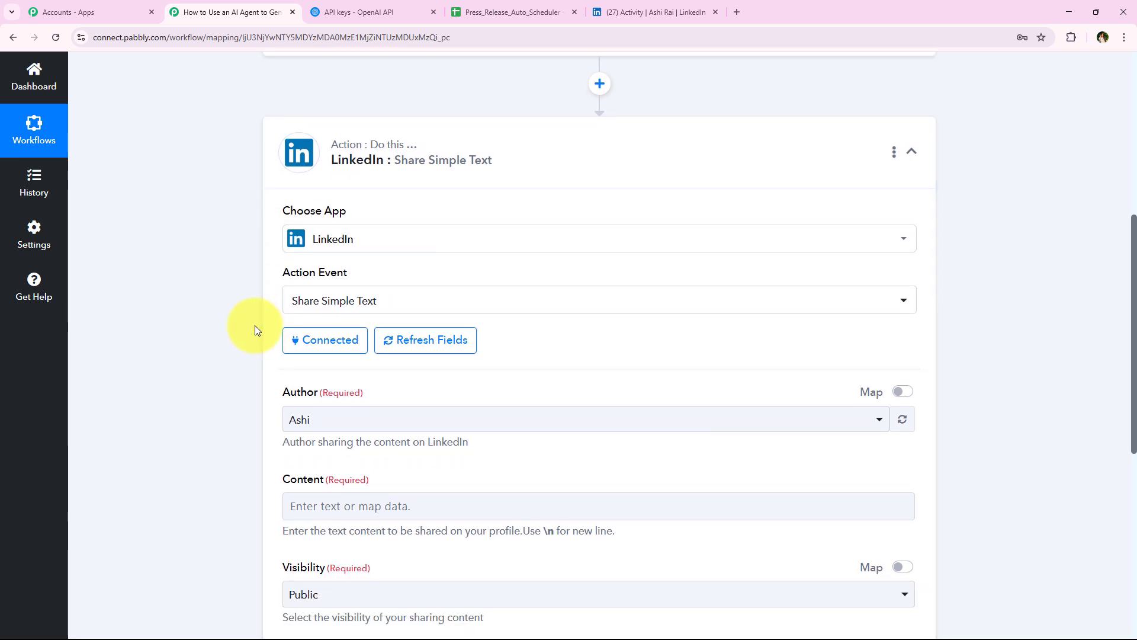
{"action": "scroll", "coordinate": [255, 330], "scroll_direction": "down", "scroll_amount": 2}
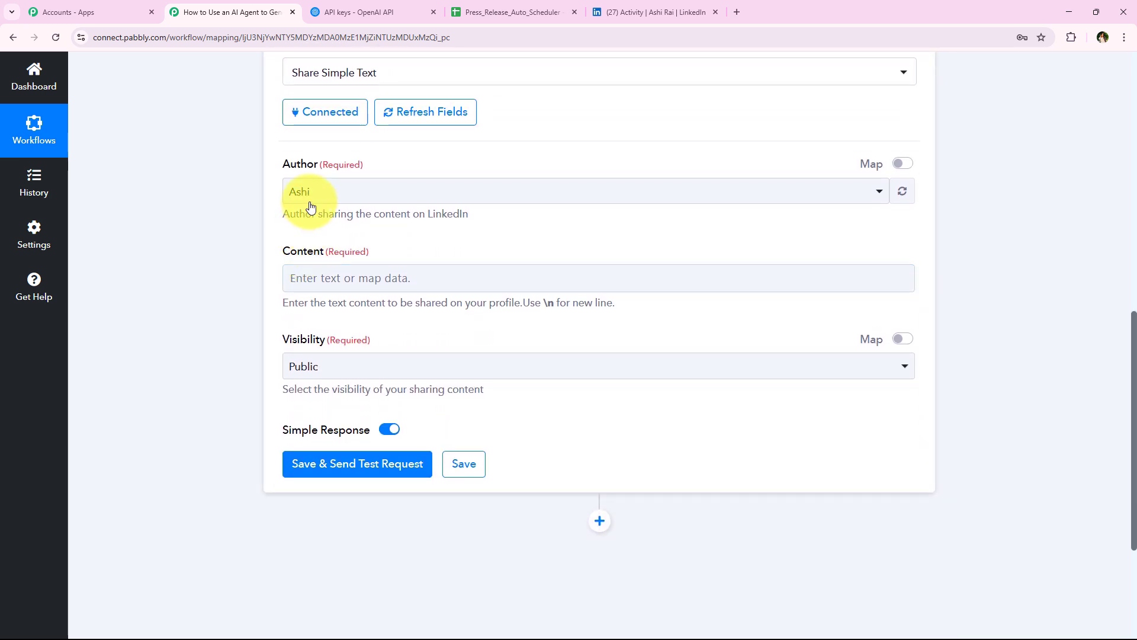
{"action": "left_click", "coordinate": [414, 192]}
{"action": "left_click", "coordinate": [336, 272]}
{"action": "scroll", "coordinate": [559, 228], "scroll_direction": "down", "scroll_amount": 1}
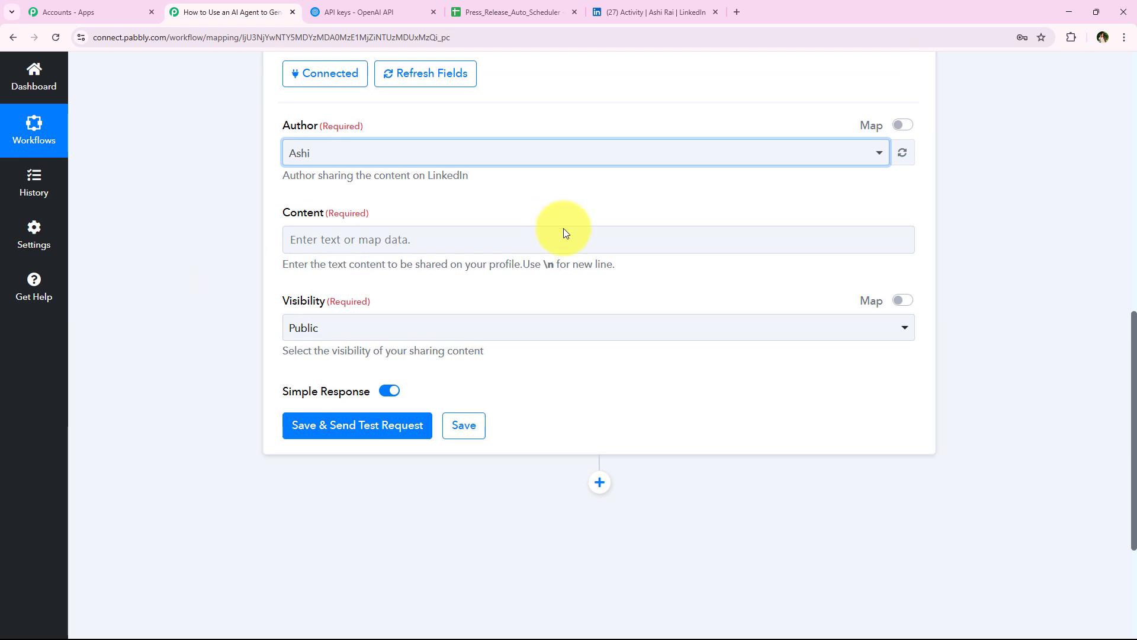
Map the LinkedIn action's Content to the ChatGPT response's Choices 0 Message Content.
{"action": "left_click", "coordinate": [599, 215]}
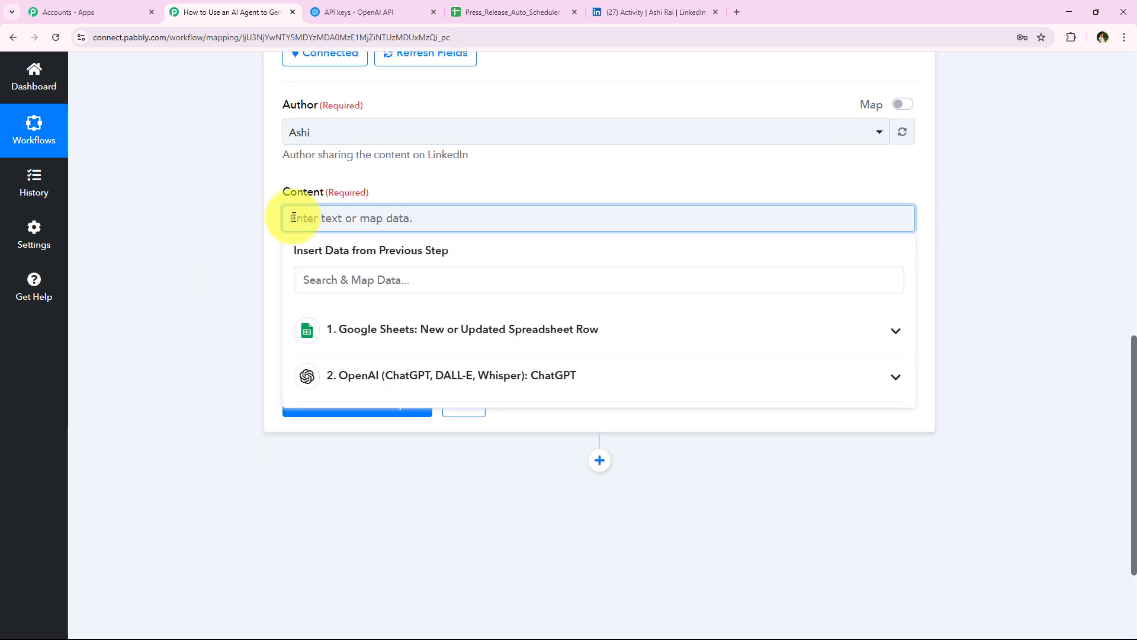
{"action": "left_click", "coordinate": [382, 375]}
{"action": "scroll", "coordinate": [432, 436], "scroll_direction": "down", "scroll_amount": 3}
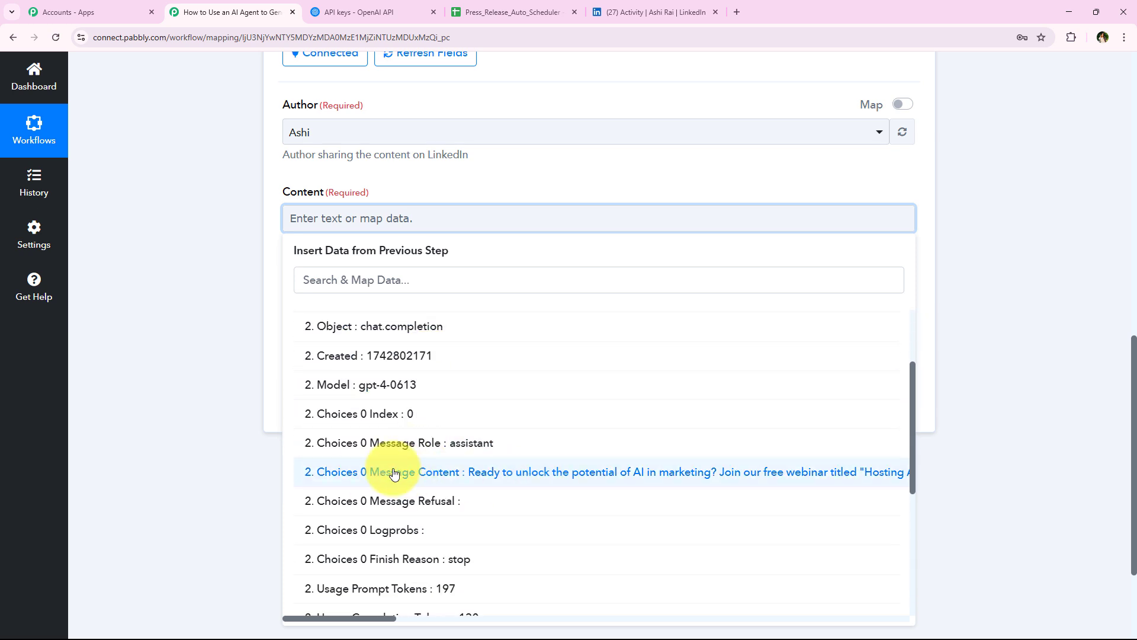
{"action": "left_click", "coordinate": [475, 472]}
{"action": "left_click", "coordinate": [205, 278]}
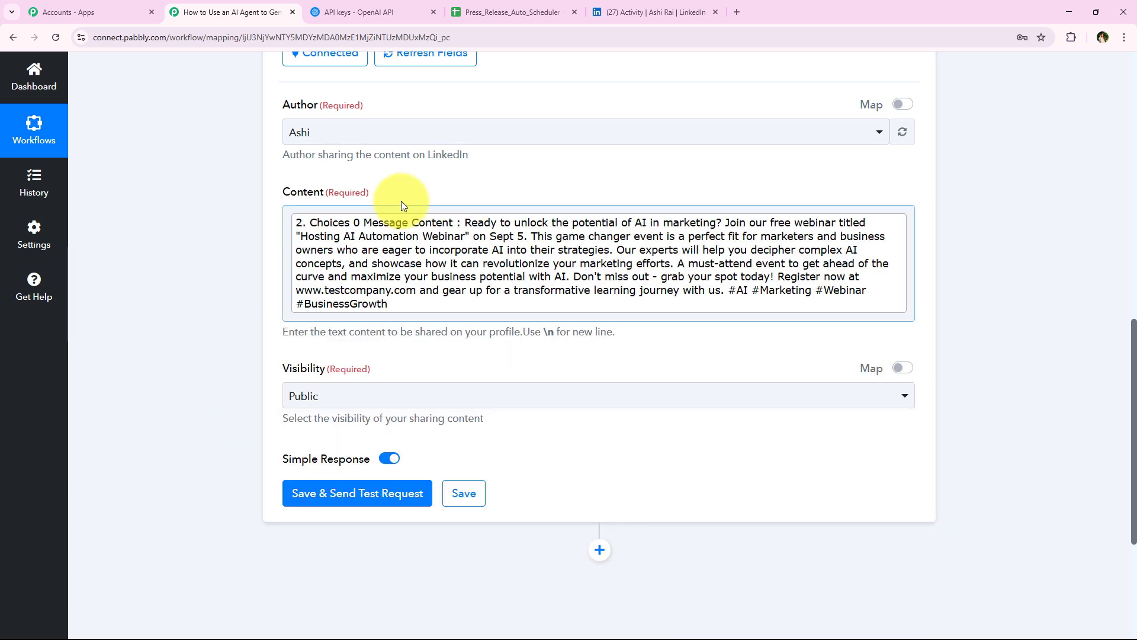
Keep the visibility at Public, save the LinkedIn action with a test request, and check the Id in the response.
{"action": "scroll", "coordinate": [275, 284], "scroll_direction": "down", "scroll_amount": 1}
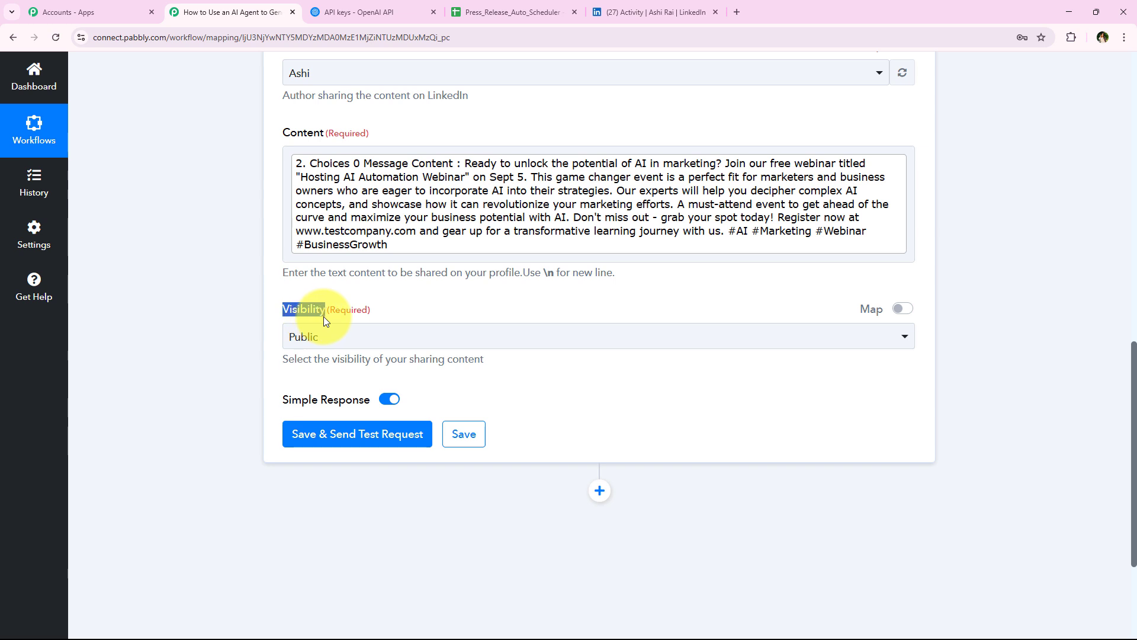
{"action": "left_click", "coordinate": [320, 336]}
{"action": "left_click", "coordinate": [322, 404]}
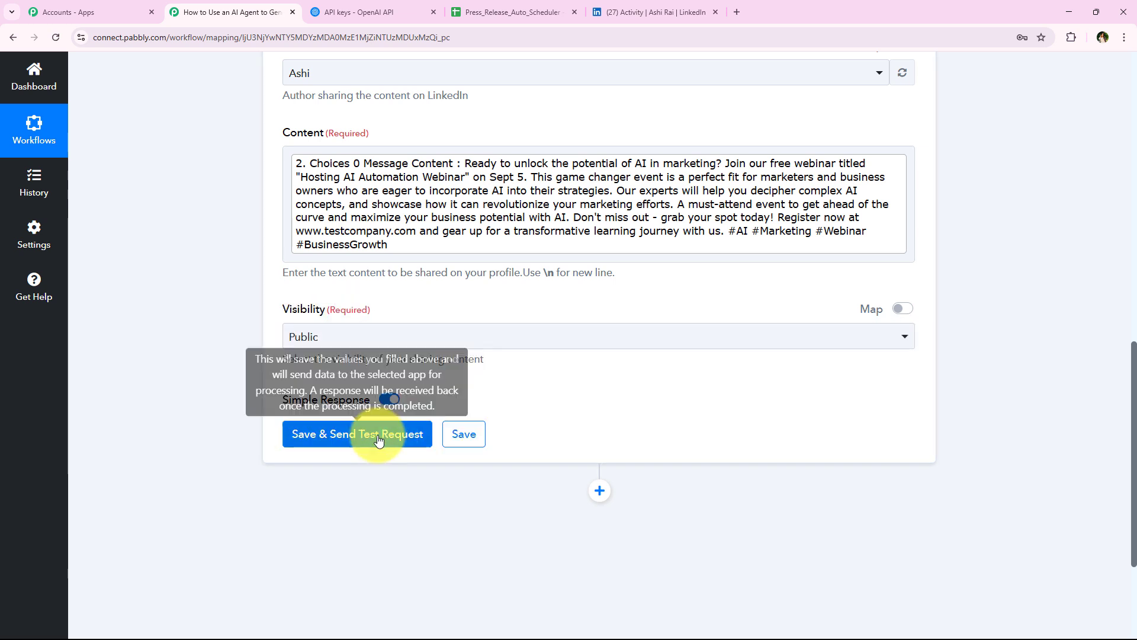
{"action": "left_click", "coordinate": [354, 443]}
{"action": "scroll", "coordinate": [213, 365], "scroll_direction": "down", "scroll_amount": 2}
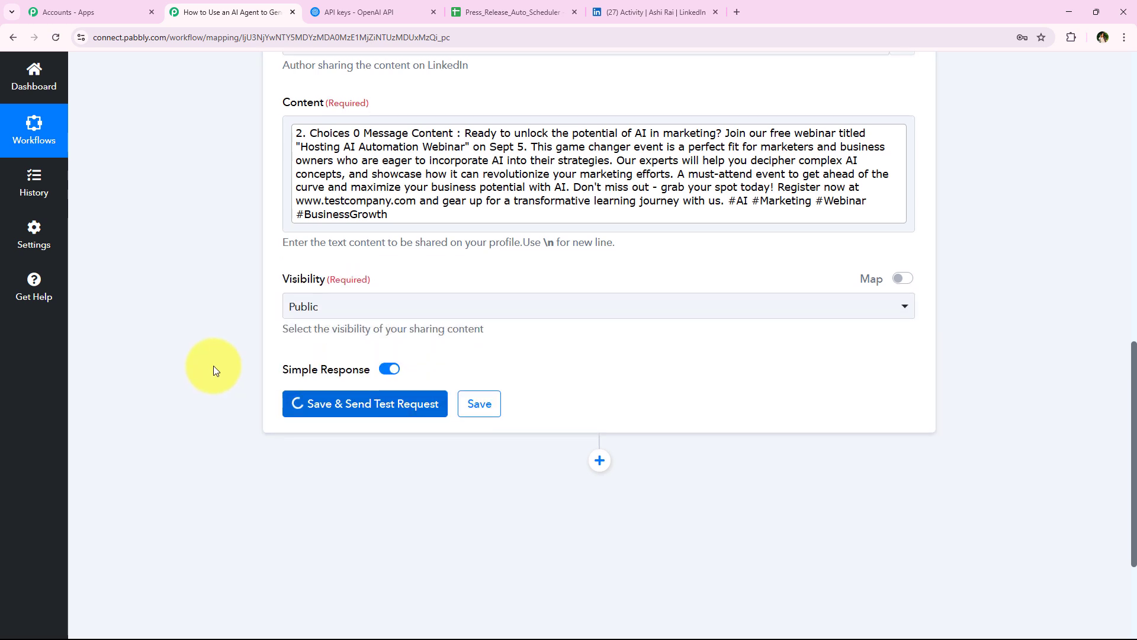
{"action": "scroll", "coordinate": [216, 371], "scroll_direction": "down", "scroll_amount": 1}
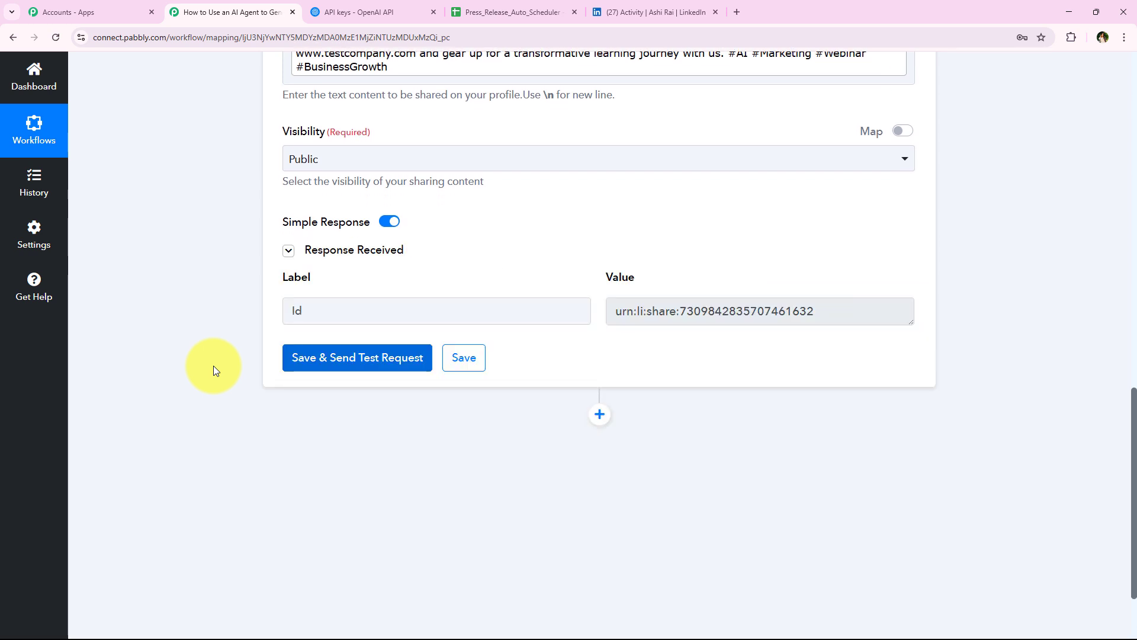
{"action": "left_click_drag", "start_coordinate": [826, 311], "coordinate": [567, 320]}
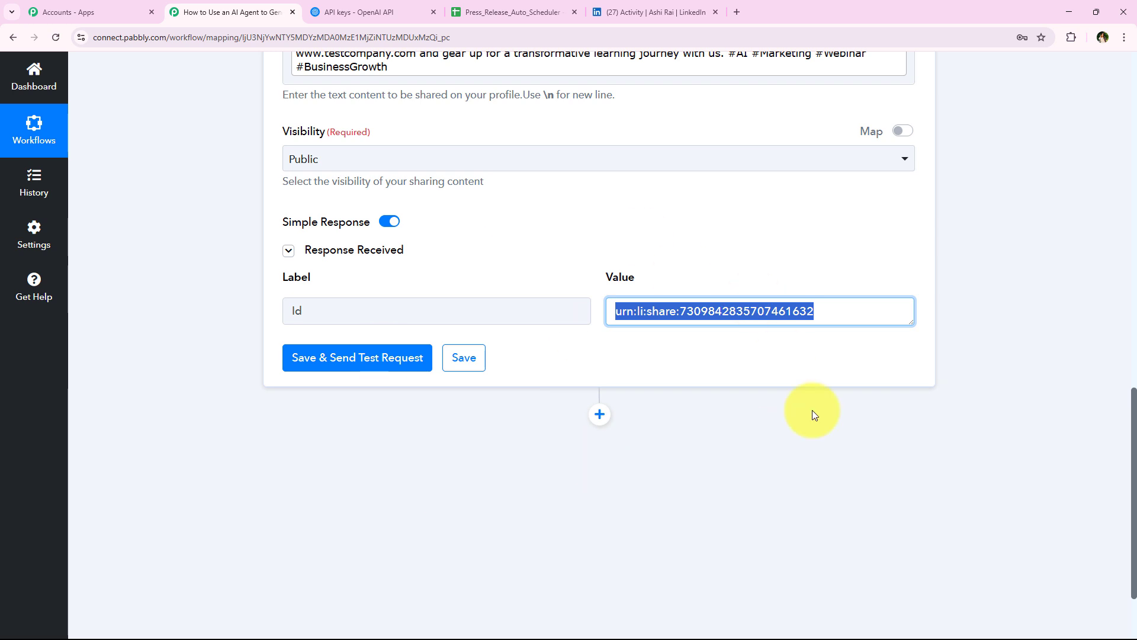
{"action": "left_click", "coordinate": [172, 414]}
Collapse the LinkedIn Share Simple Text action in the workflow.
{"action": "scroll", "coordinate": [222, 391], "scroll_direction": "up", "scroll_amount": 5}
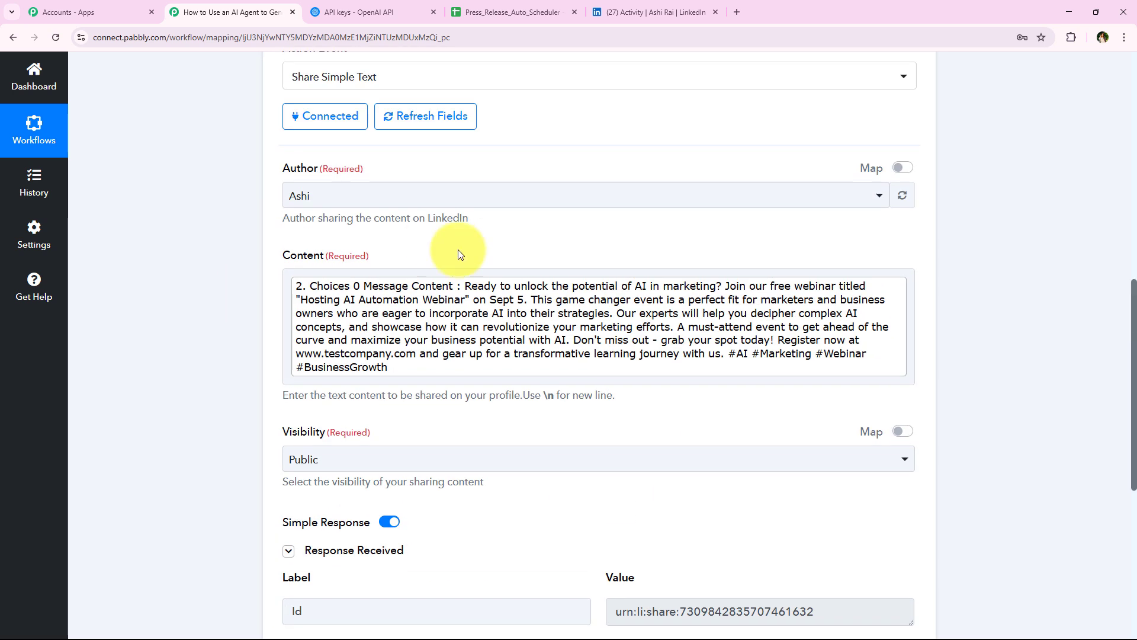
{"action": "scroll", "coordinate": [193, 446], "scroll_direction": "up", "scroll_amount": 9}
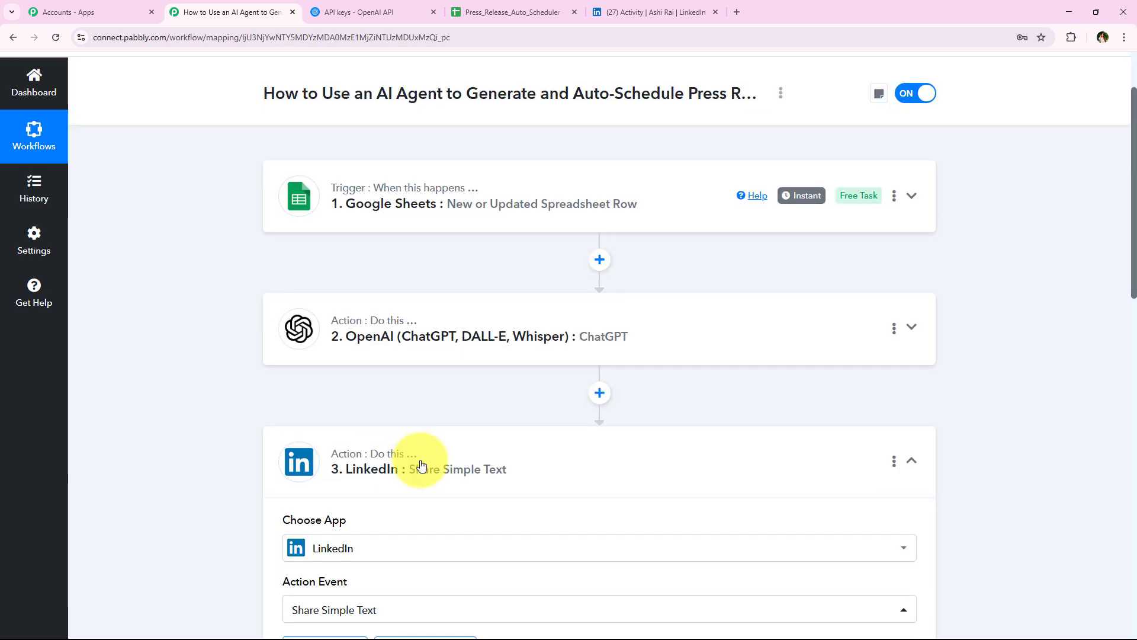
{"action": "scroll", "coordinate": [356, 465], "scroll_direction": "up", "scroll_amount": 2}
{"action": "left_click", "coordinate": [300, 464]}
Switch to LinkedIn, reload the account's activity page, and expand the newest post to check its full text and hashtags.
{"action": "left_click", "coordinate": [645, 12]}
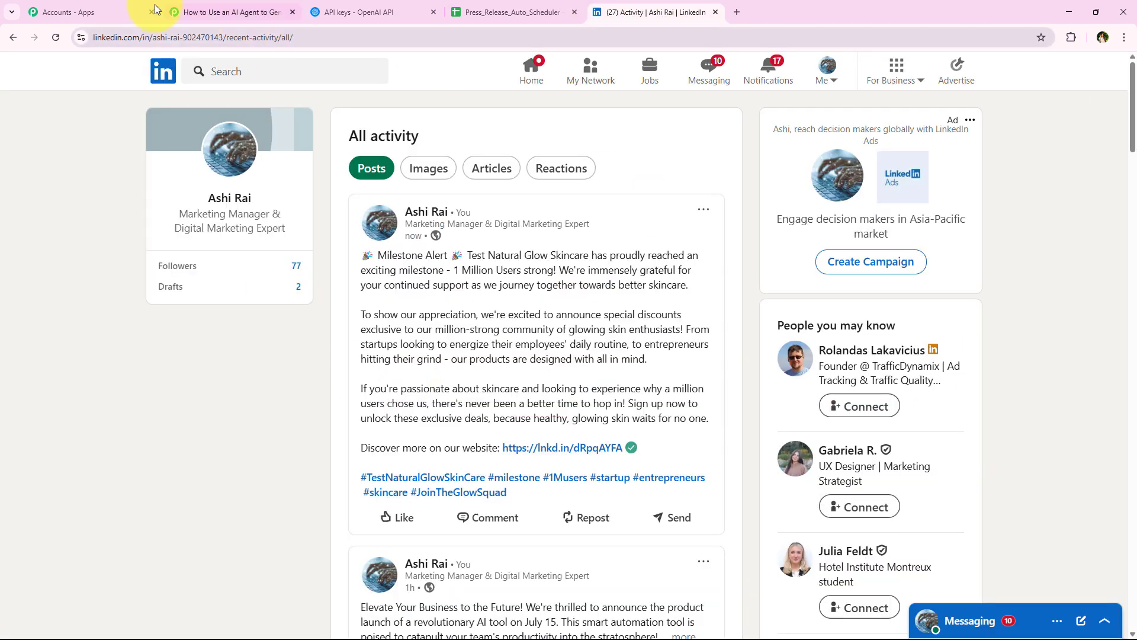
{"action": "left_click", "coordinate": [56, 38]}
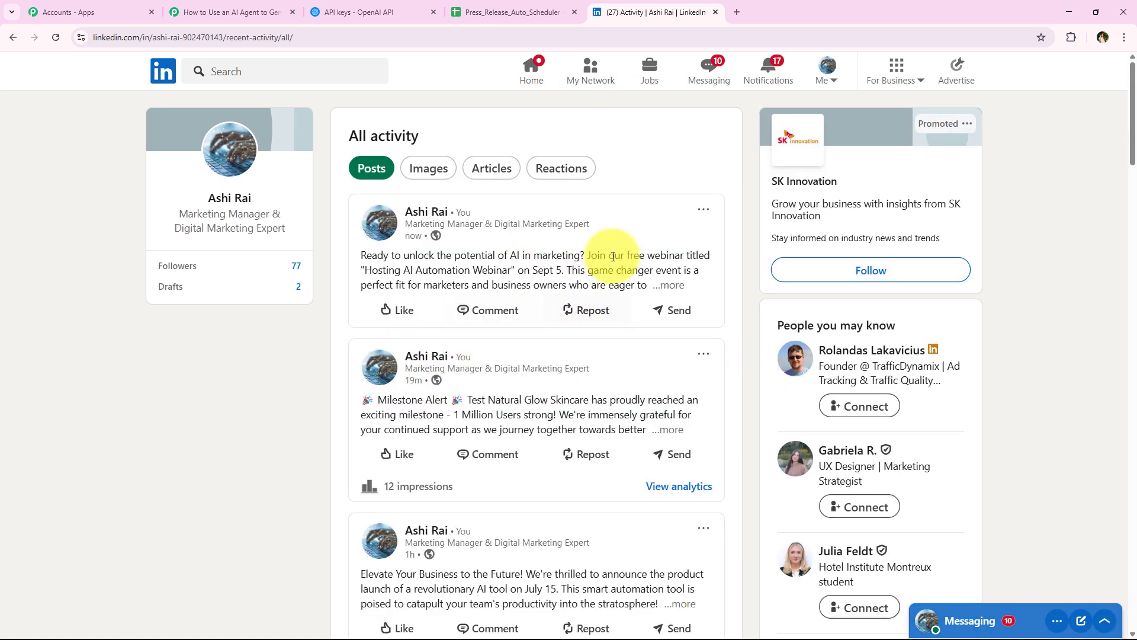
{"action": "left_click", "coordinate": [664, 288]}
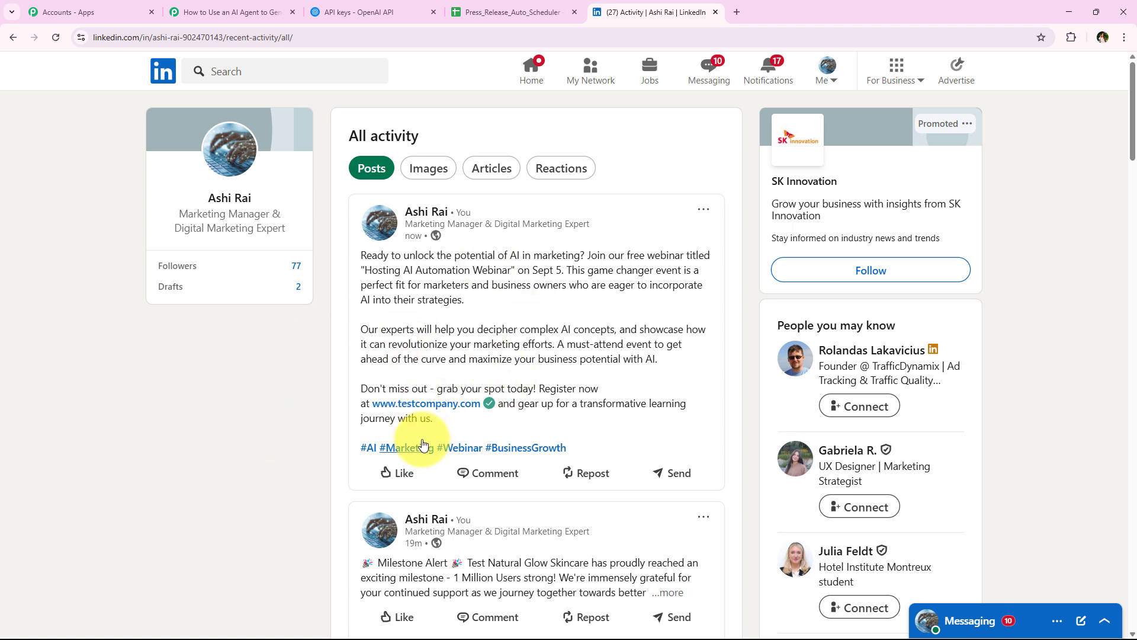
{"action": "left_click_drag", "start_coordinate": [627, 453], "coordinate": [357, 436]}
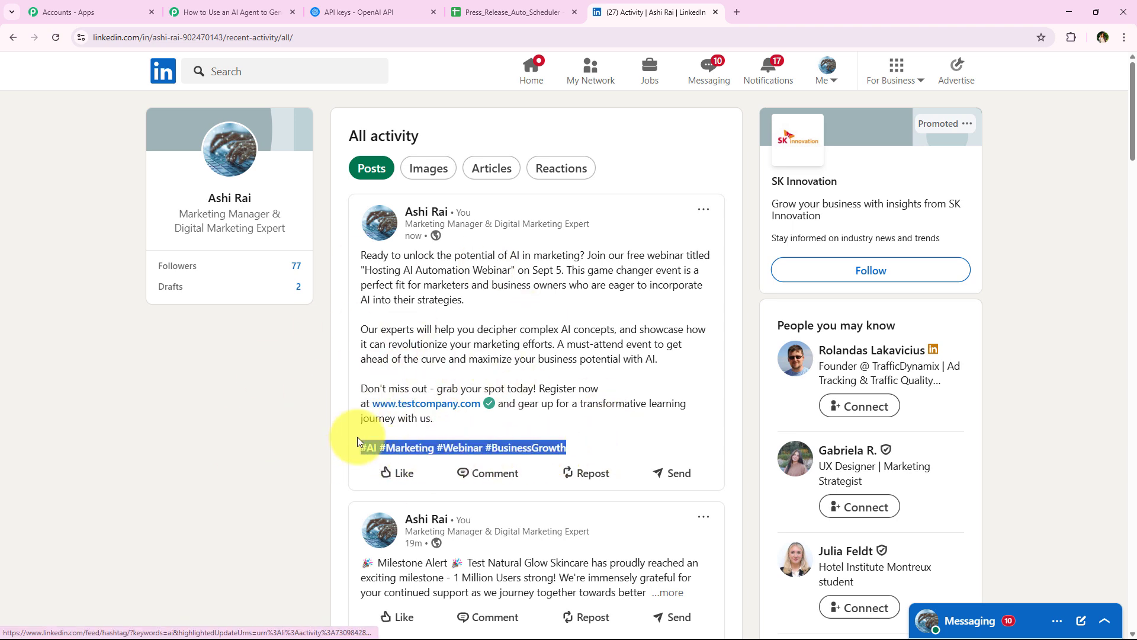
{"action": "scroll", "coordinate": [357, 436], "scroll_direction": "down", "scroll_amount": 1}
{"action": "scroll", "coordinate": [417, 401], "scroll_direction": "up", "scroll_amount": 1}
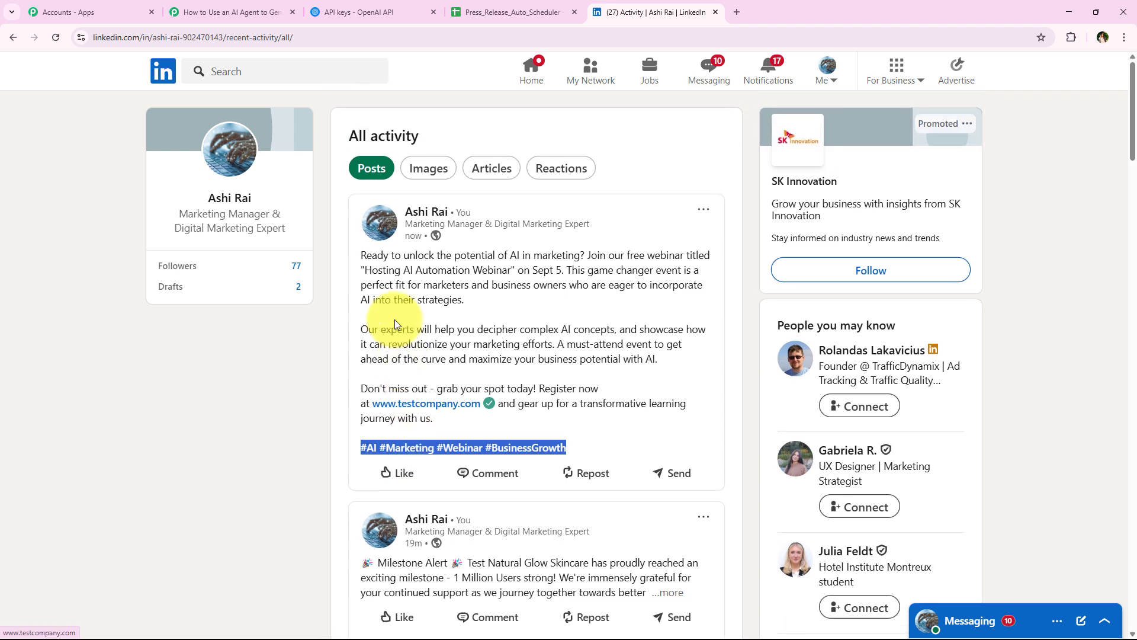
{"action": "left_click", "coordinate": [394, 319]}
Review the whole automation by looking over the workflow's steps, the Press_Release_Auto_Scheduler sheet's rows and columns, and the published LinkedIn post.
{"action": "left_click", "coordinate": [211, 13]}
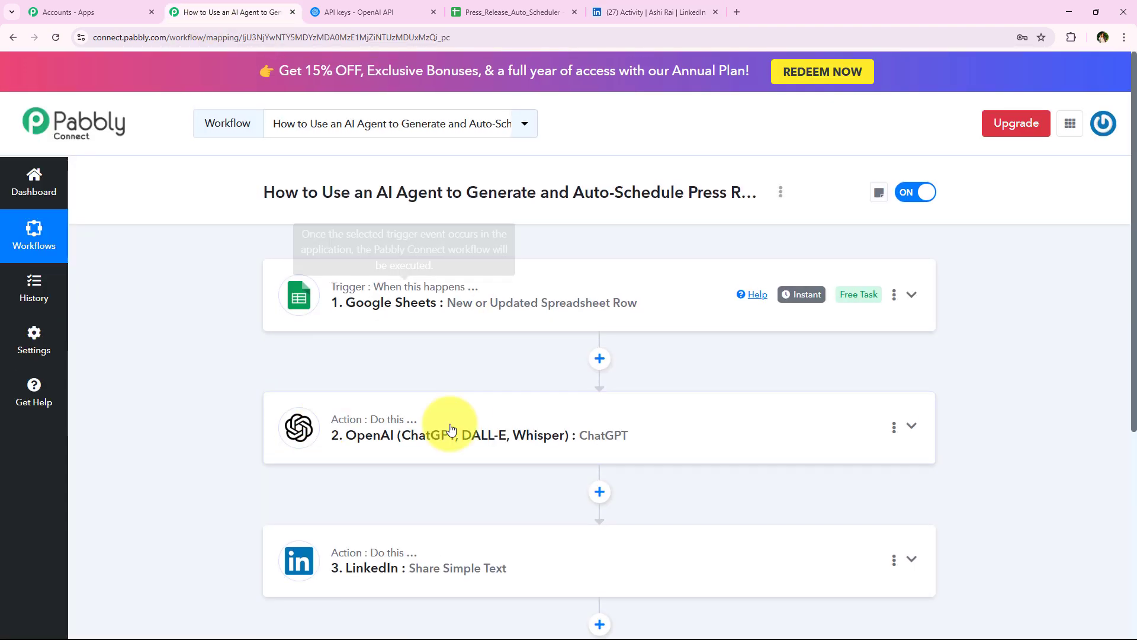
{"action": "left_click", "coordinate": [474, 12]}
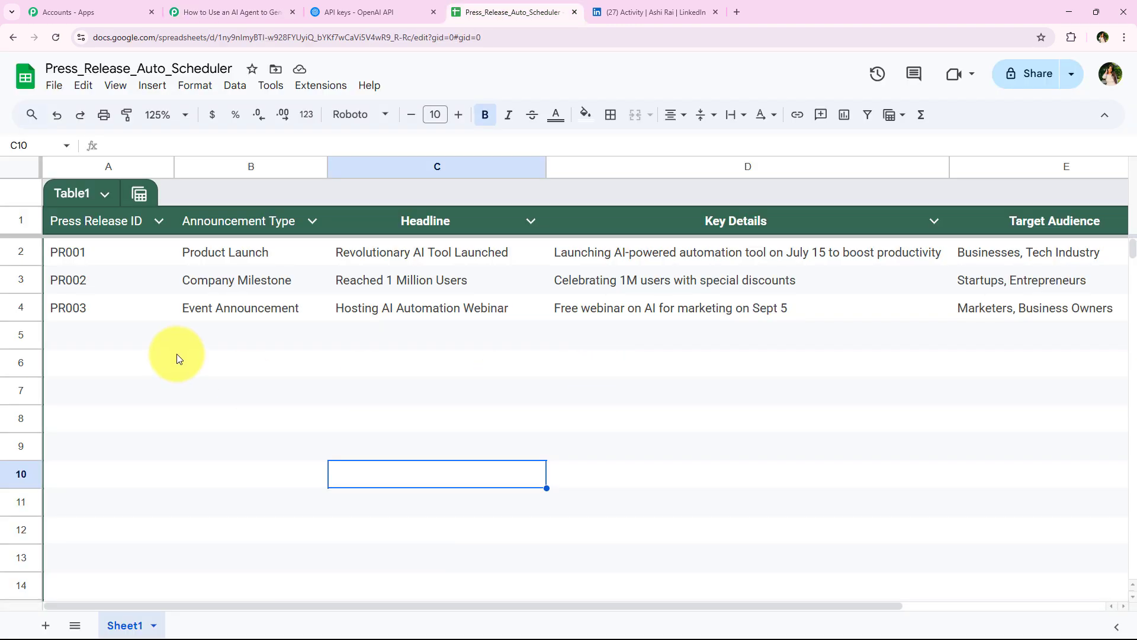
{"action": "left_click_drag", "start_coordinate": [63, 344], "coordinate": [1132, 327]}
{"action": "left_click", "coordinate": [741, 447]}
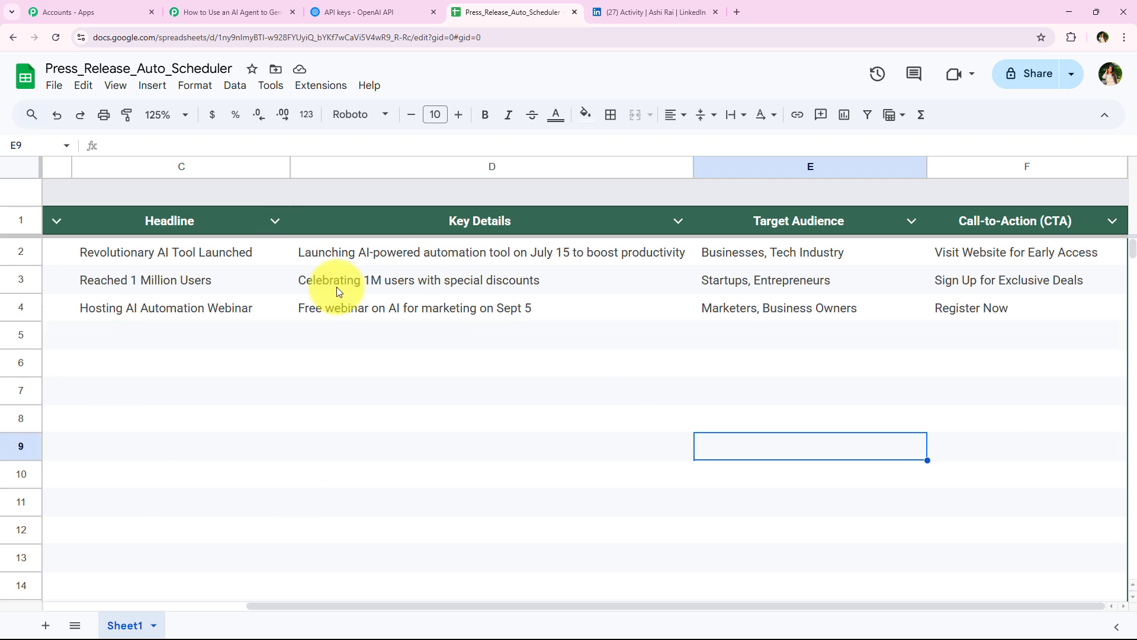
{"action": "left_click", "coordinate": [613, 11]}
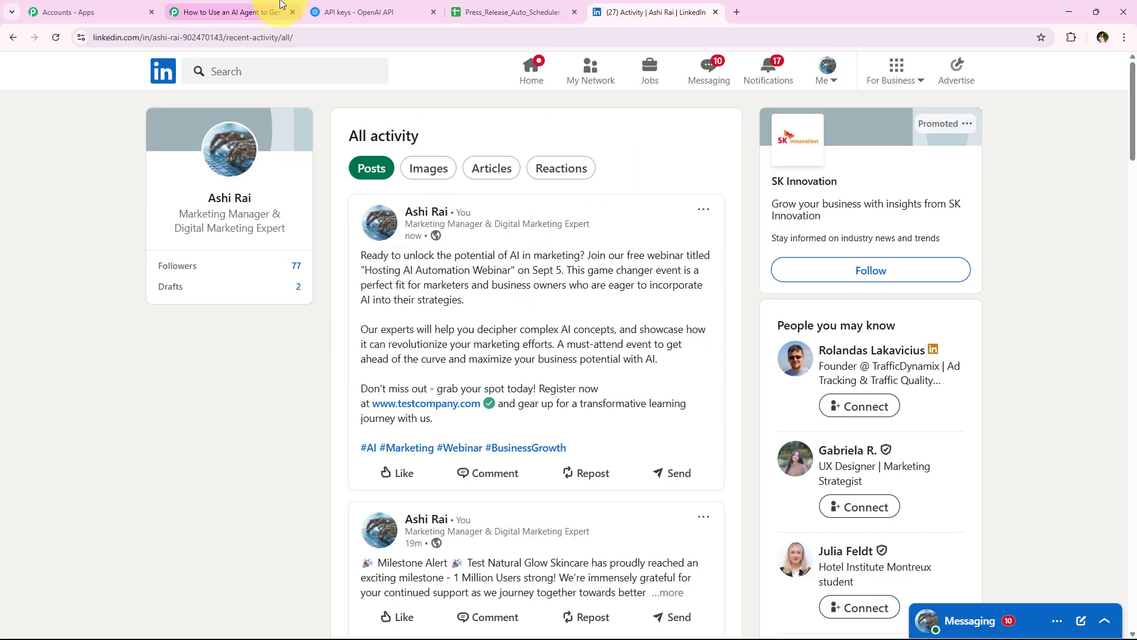
{"action": "left_click", "coordinate": [219, 12]}
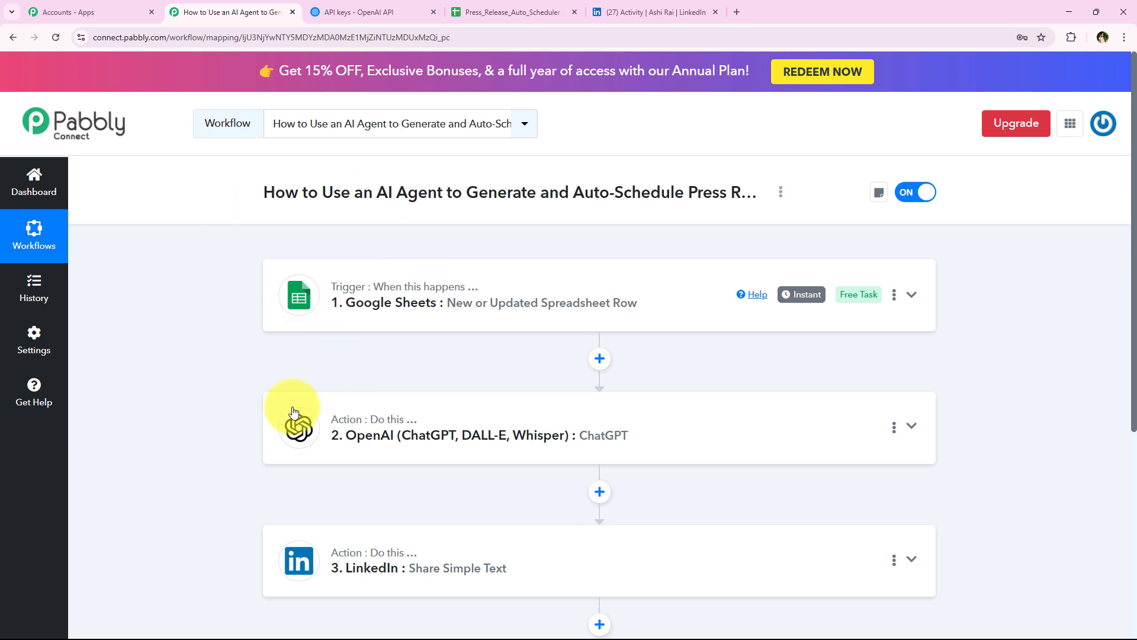
{"action": "scroll", "coordinate": [293, 414], "scroll_direction": "down", "scroll_amount": 2}
{"action": "scroll", "coordinate": [272, 424], "scroll_direction": "up", "scroll_amount": 2}
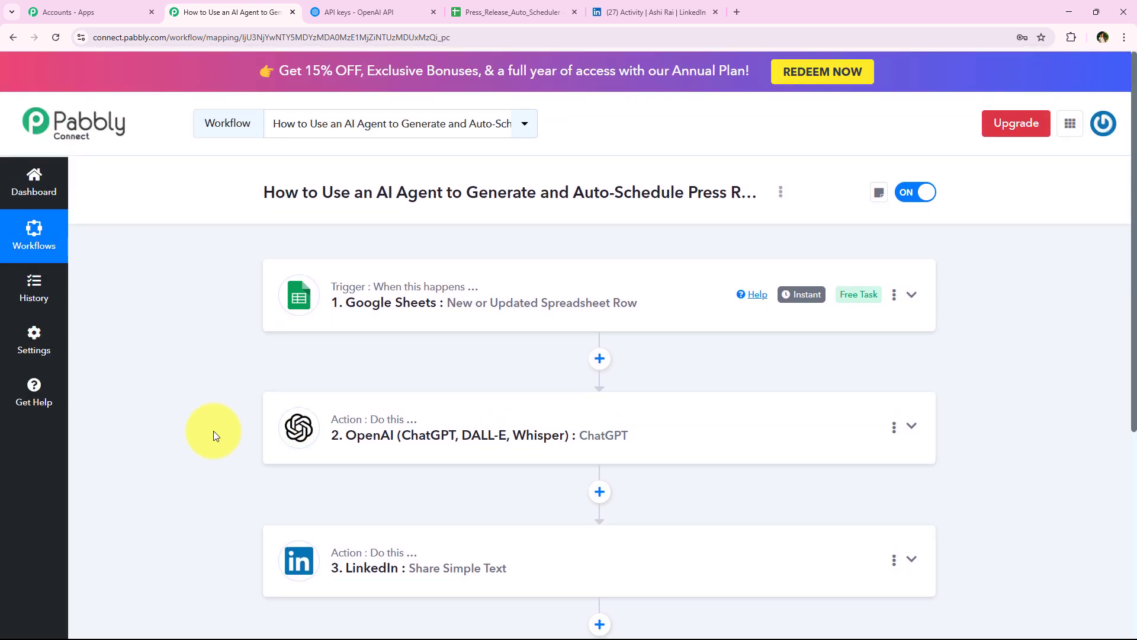